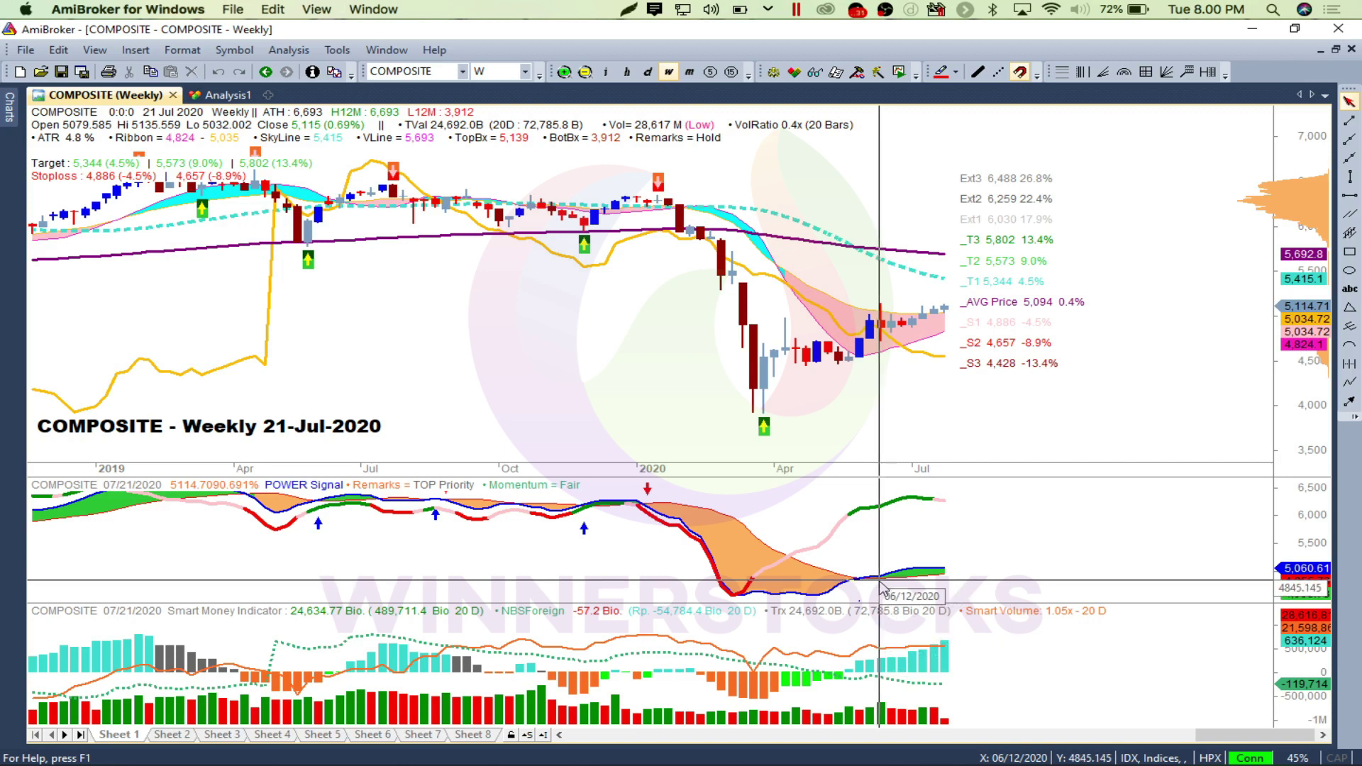
# - Inspect the February and mid-June bars on the weekly COMPOSITE chart and switch it to the daily interval
pyautogui.moveTo(883, 586)
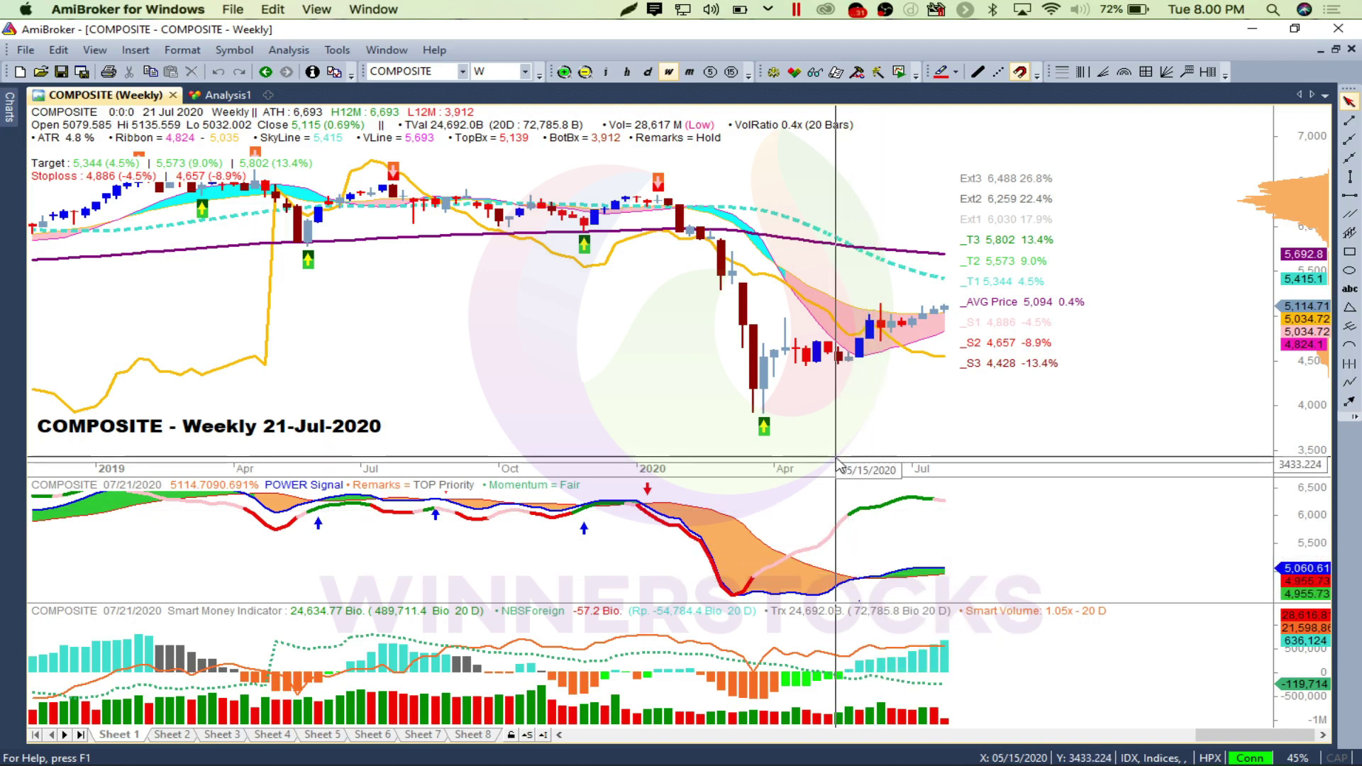
pyautogui.moveTo(721, 220)
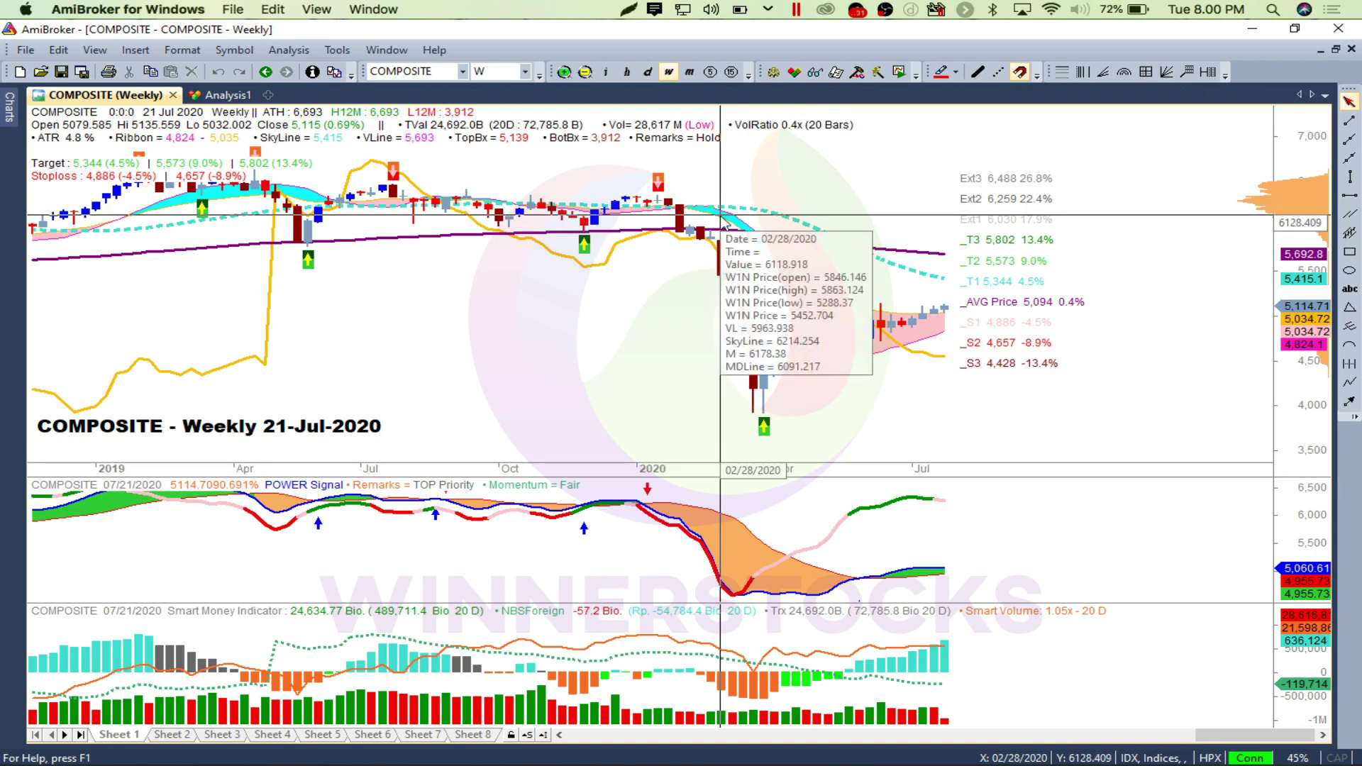
pyautogui.click(645, 74)
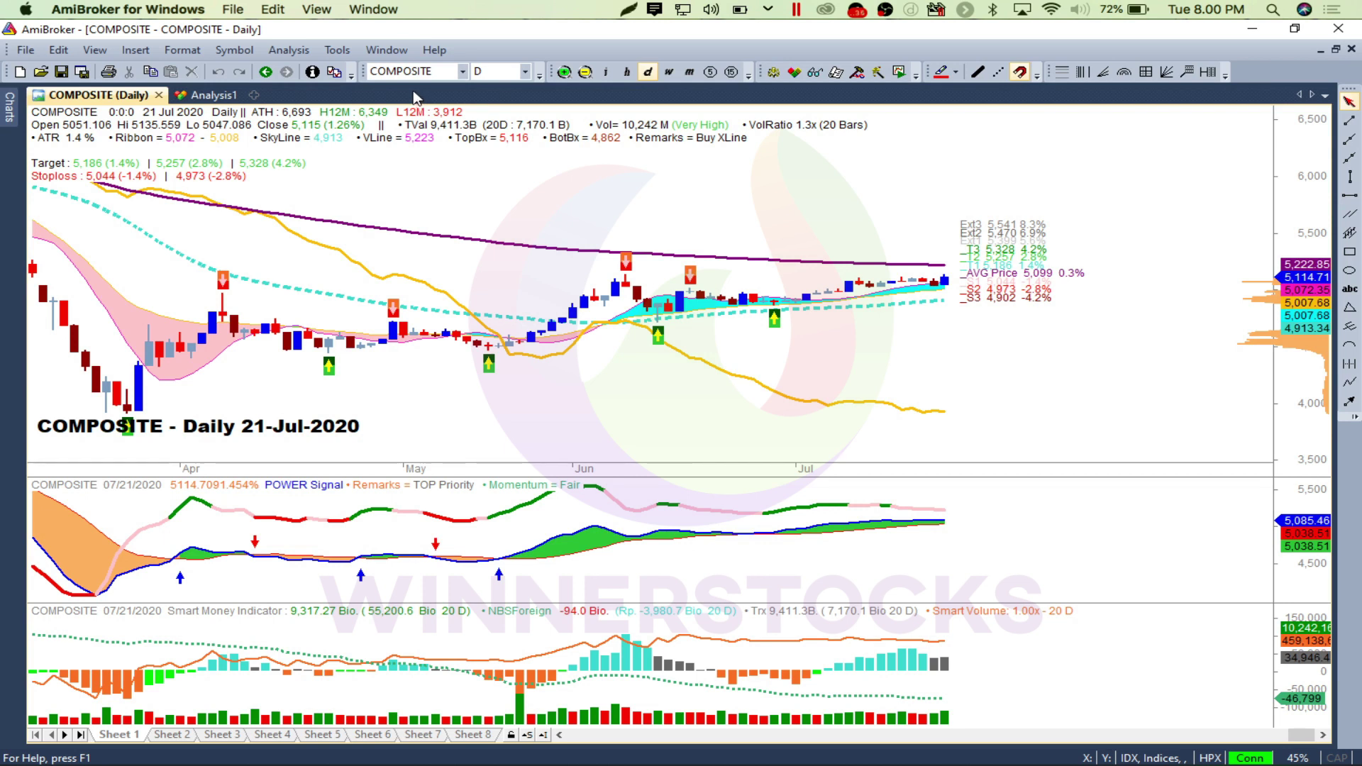
# - Review the Analysis1 result list for each ticker's remarks, power signal, momentum and oscillator ratings, ending back at the first rows
pyautogui.click(216, 97)
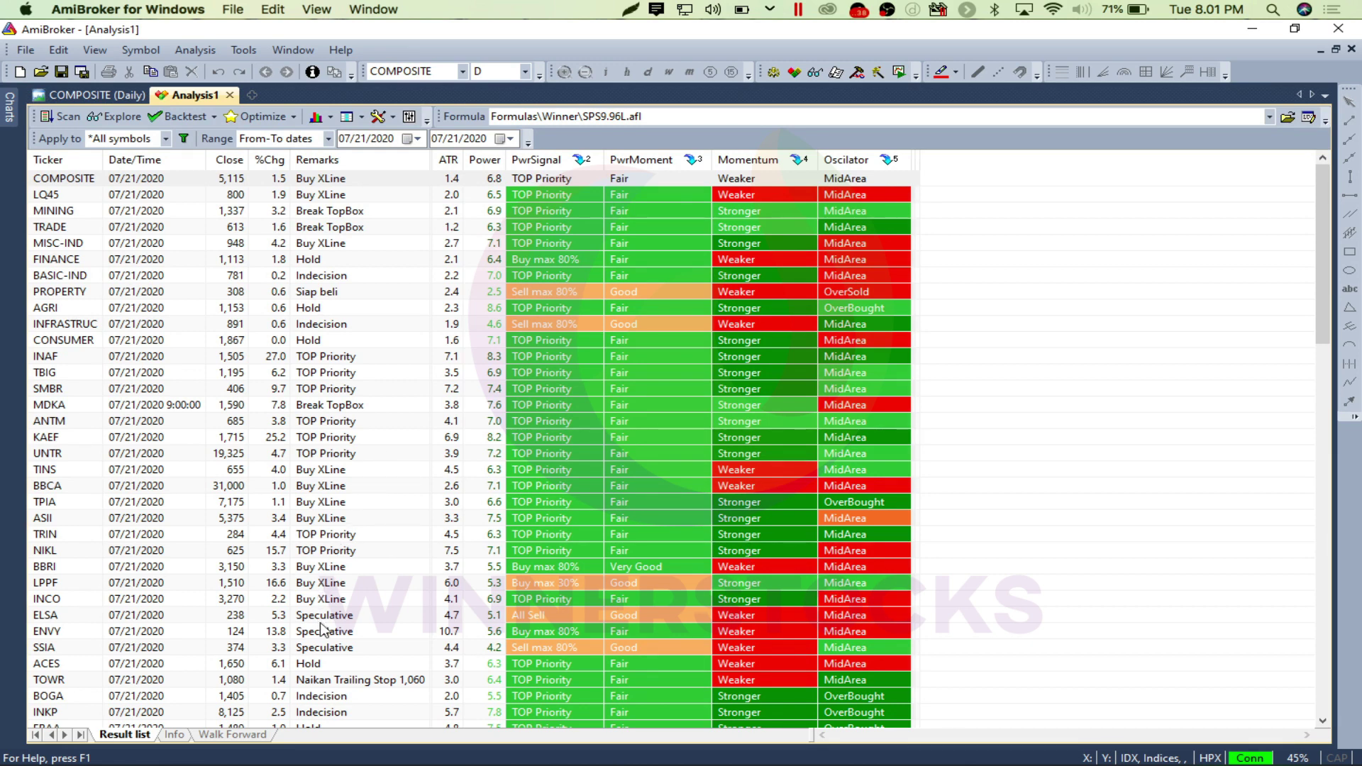
pyautogui.moveTo(1324, 274); pyautogui.dragTo(1318, 476)
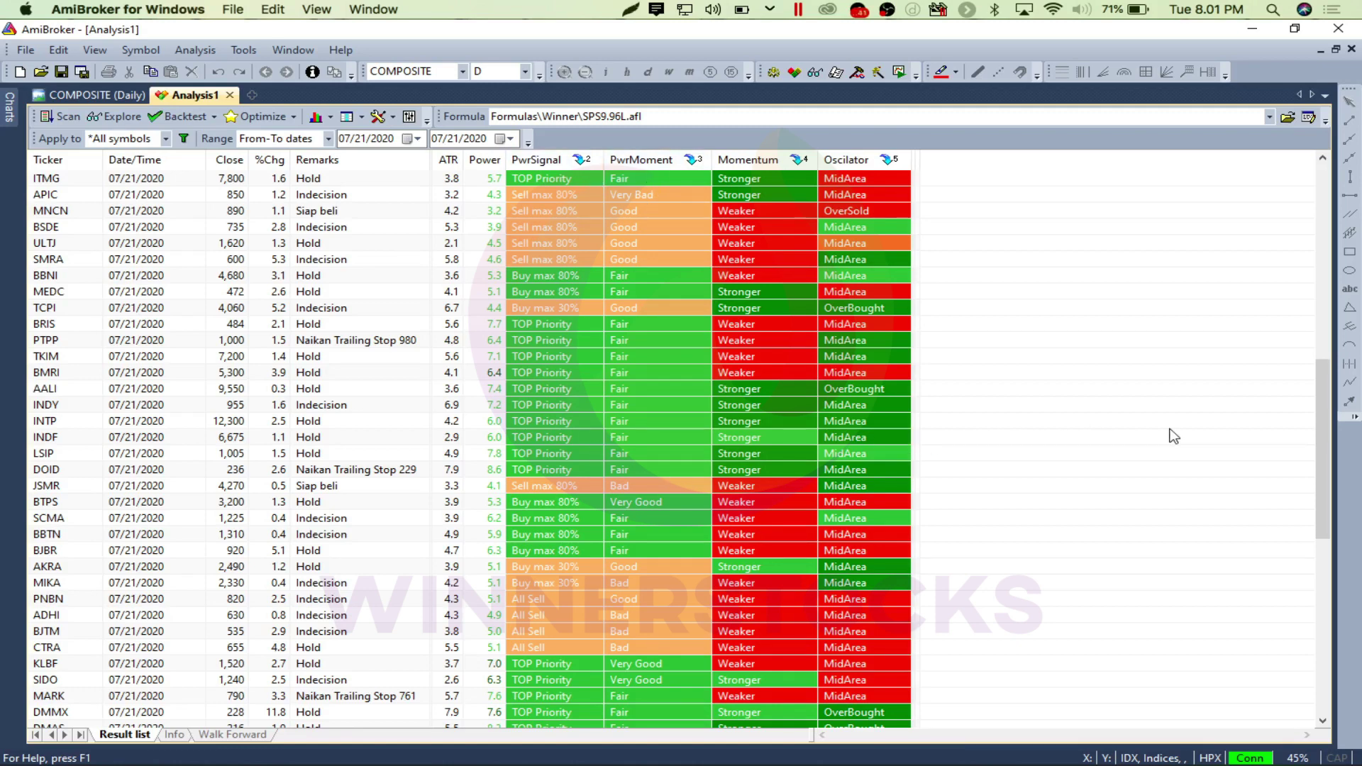
pyautogui.moveTo(1321, 398); pyautogui.dragTo(1321, 434)
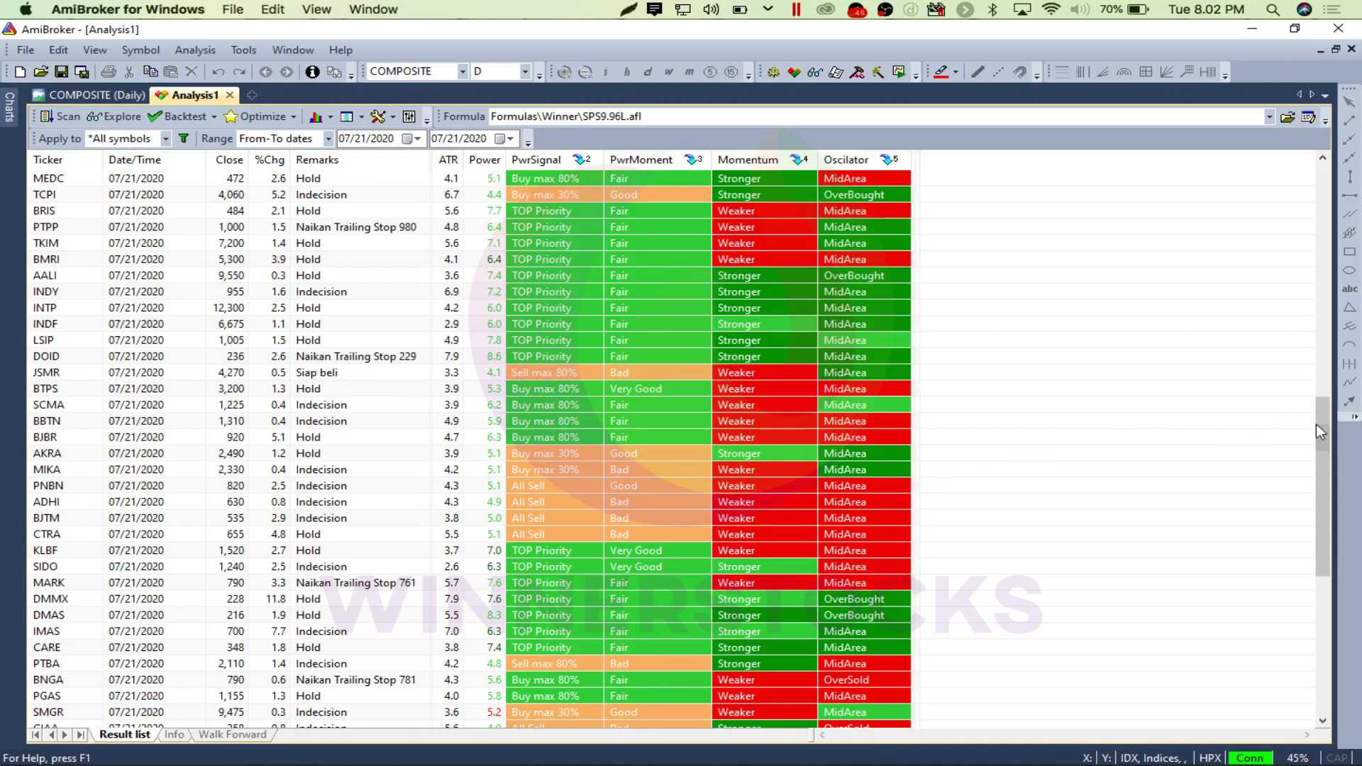
pyautogui.moveTo(1320, 426); pyautogui.dragTo(1319, 451)
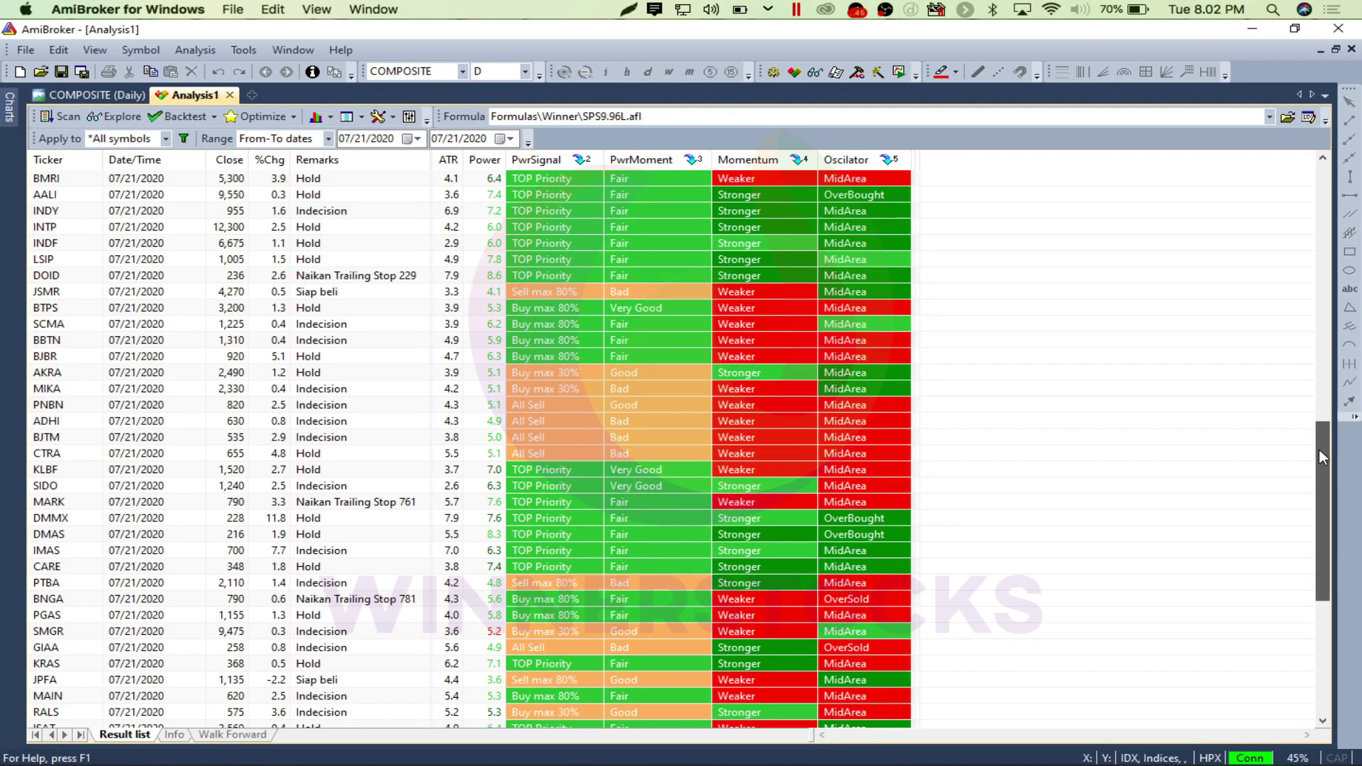
pyautogui.moveTo(1318, 450); pyautogui.dragTo(1318, 456)
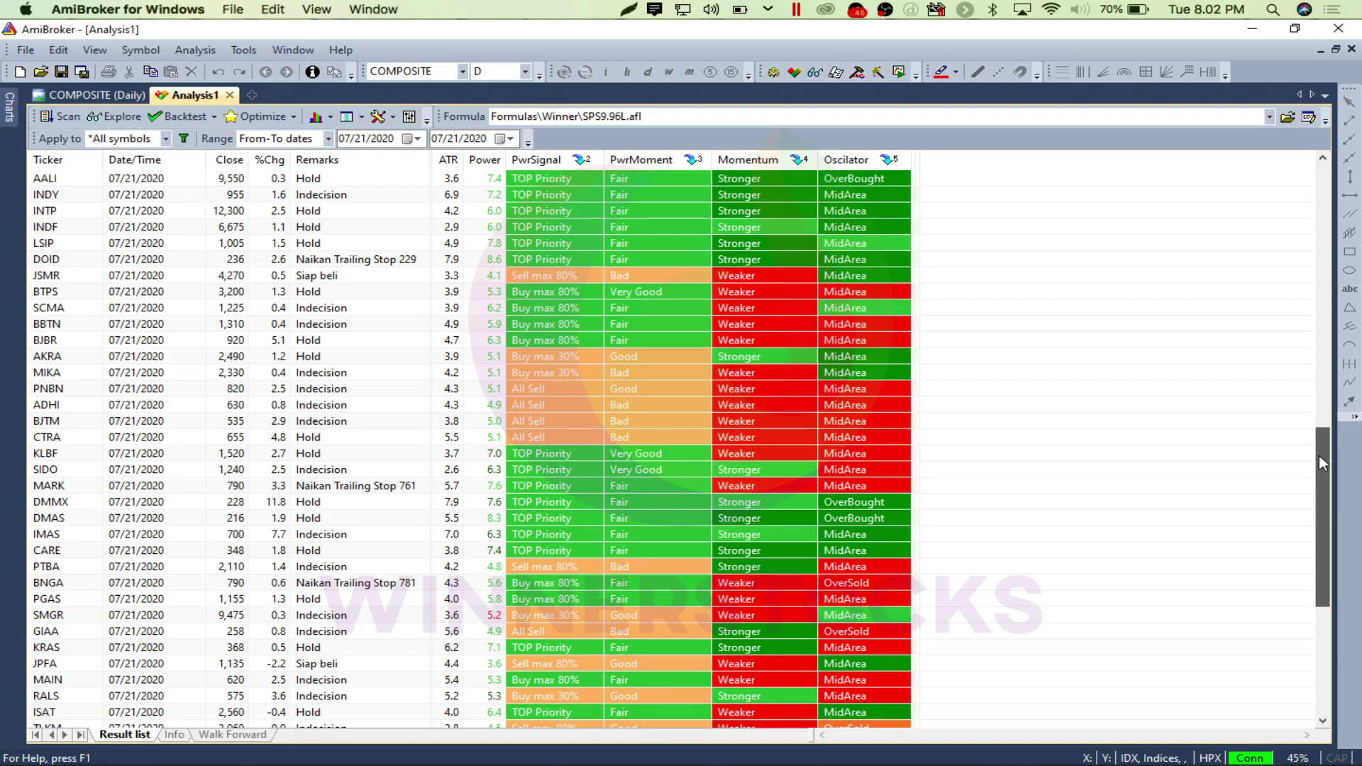
pyautogui.moveTo(1319, 457); pyautogui.dragTo(1316, 489)
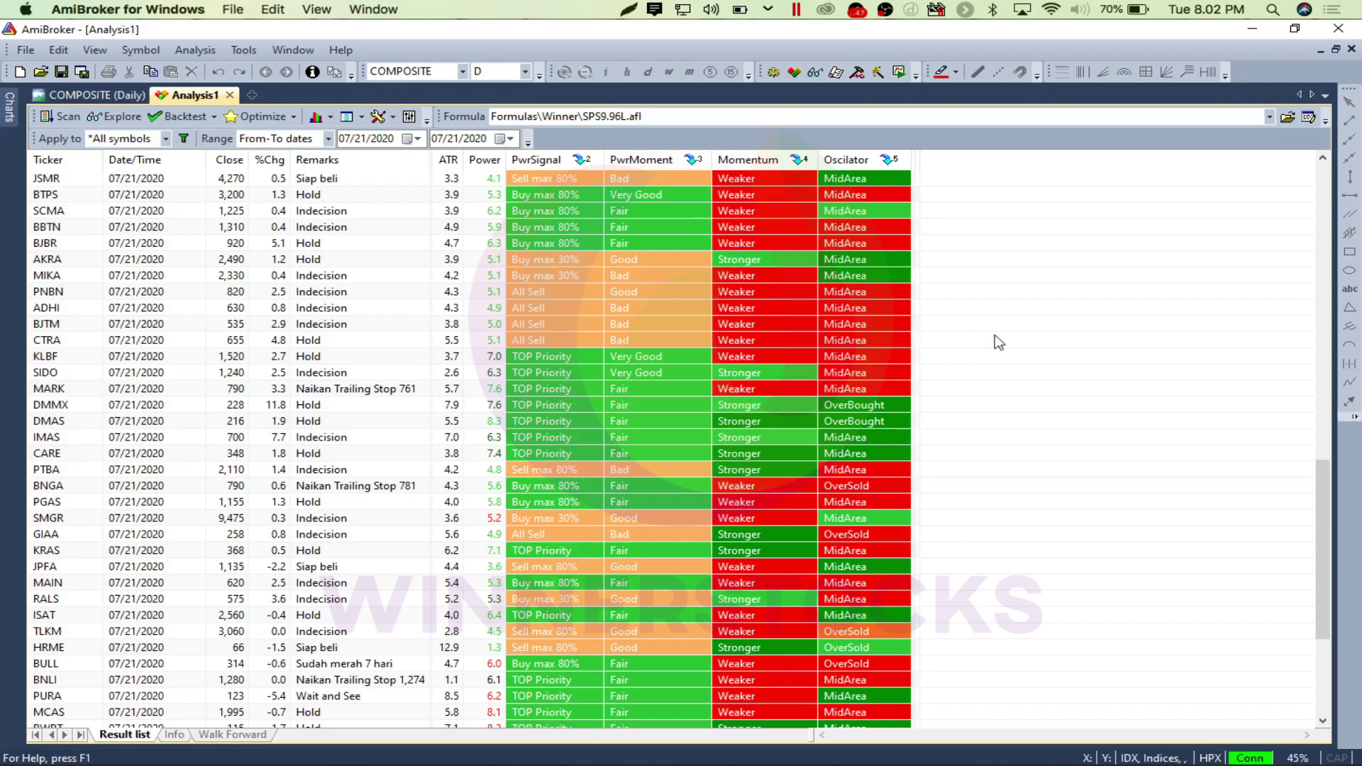
pyautogui.moveTo(1317, 484); pyautogui.dragTo(1290, 246)
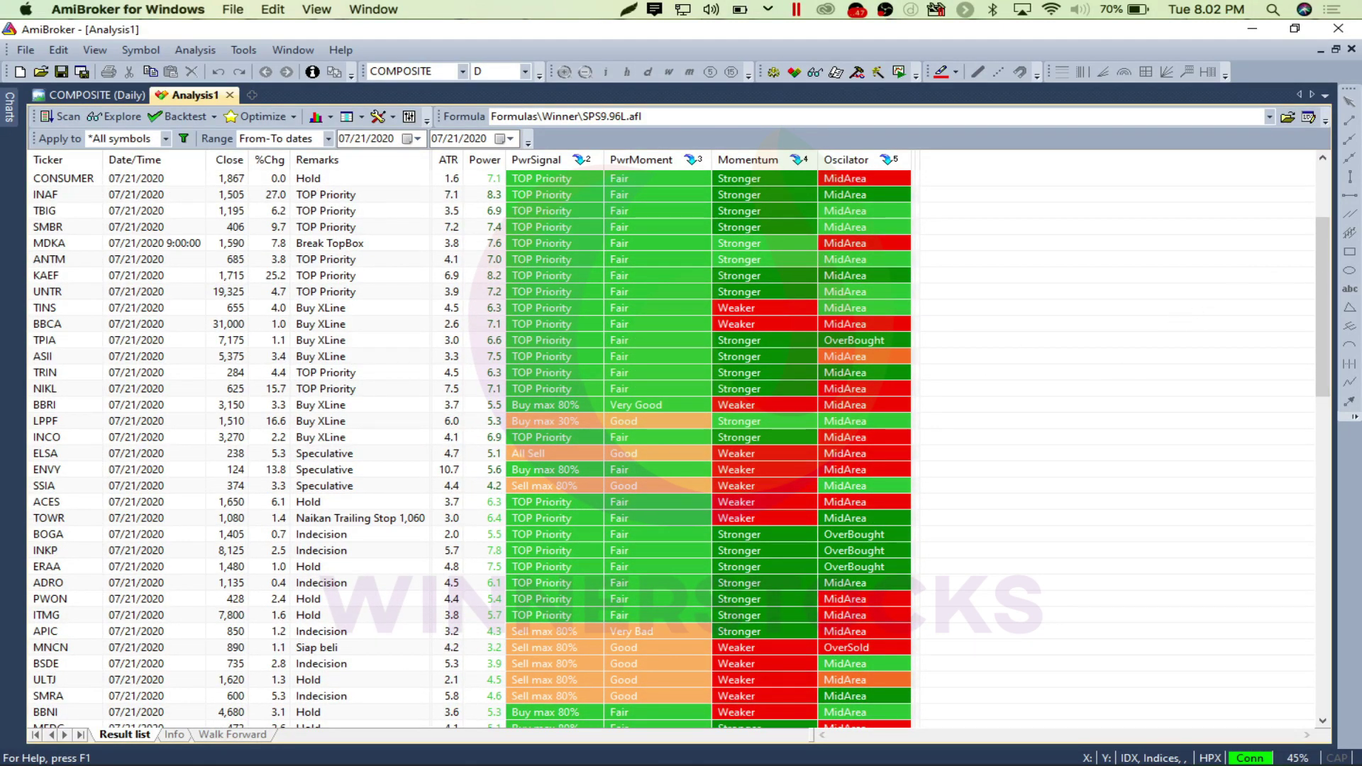
pyautogui.moveTo(1317, 252); pyautogui.dragTo(1325, 197)
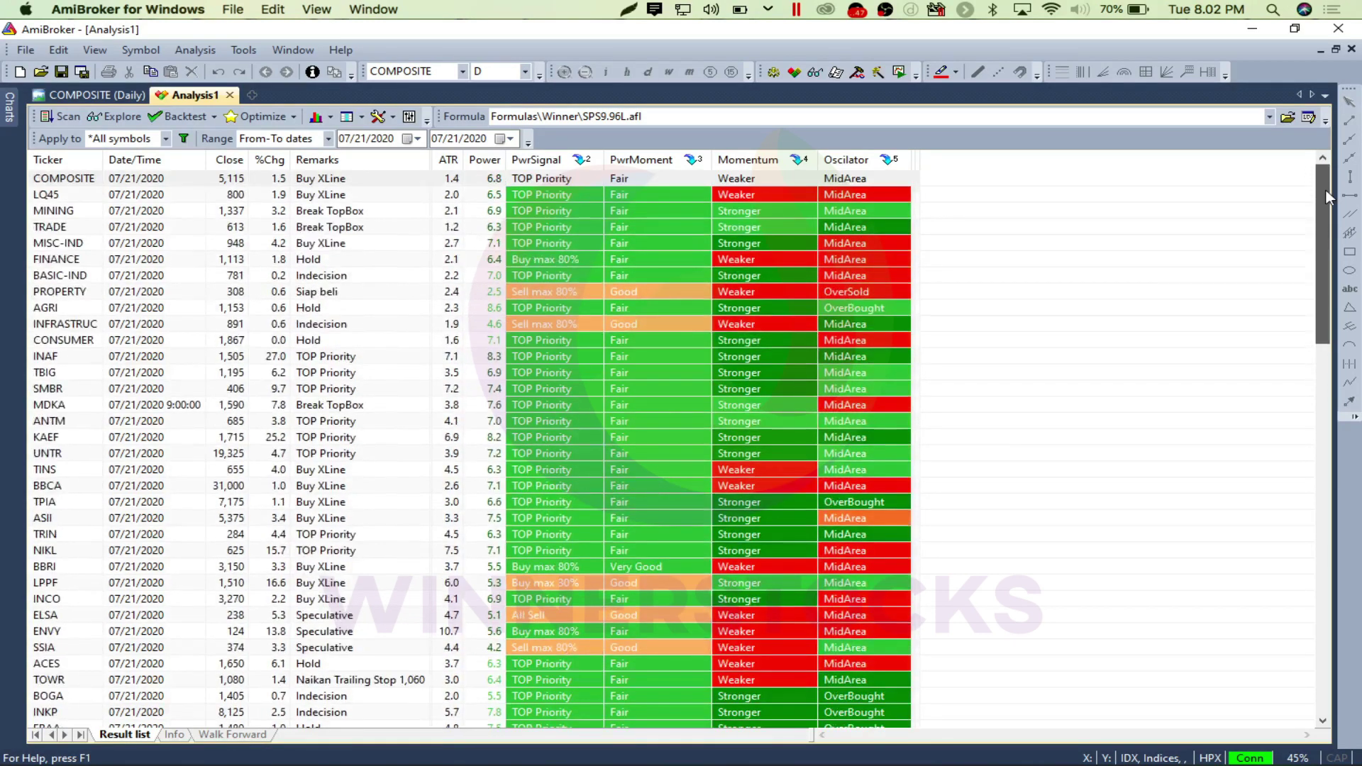
# - Load UNTR from the analysis results into the daily chart and inspect its July candles around the purple VLine and the ribbon
pyautogui.click(49, 456)
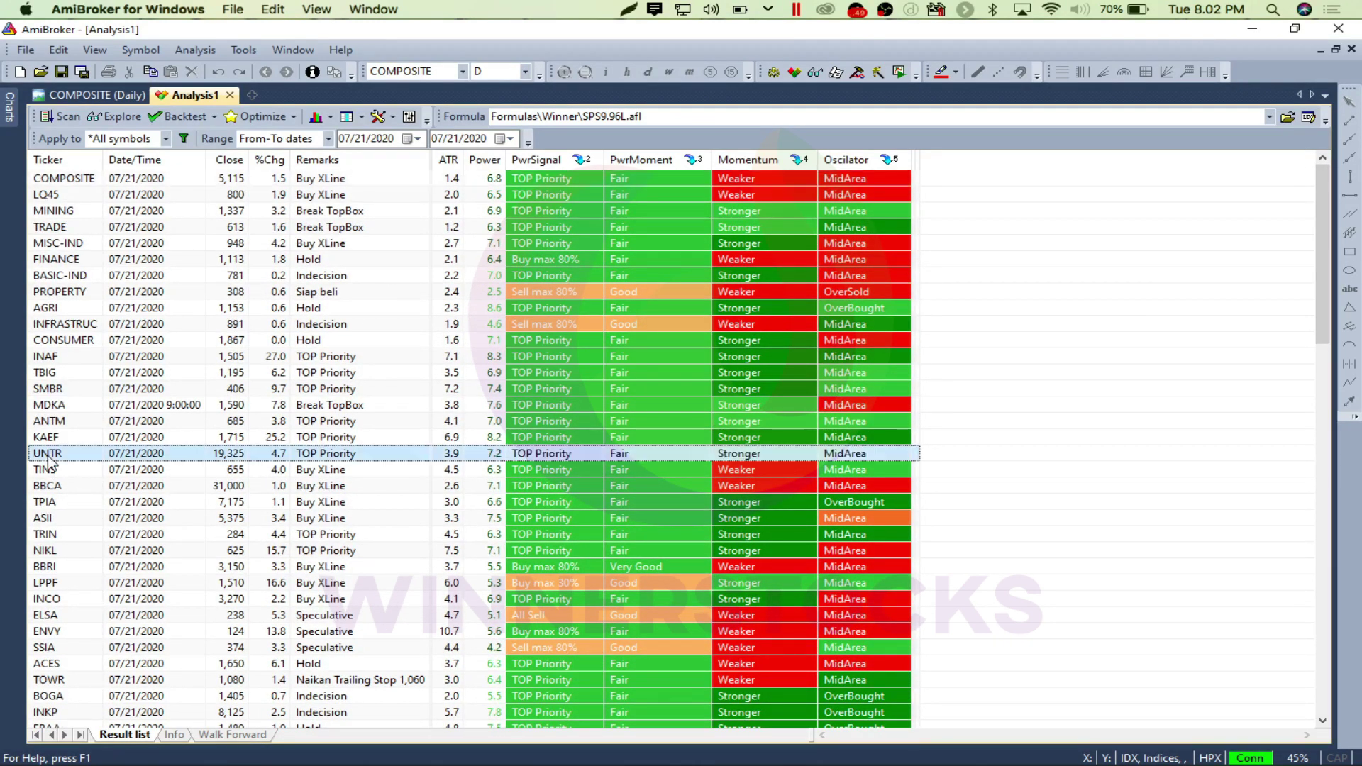
pyautogui.click(81, 96)
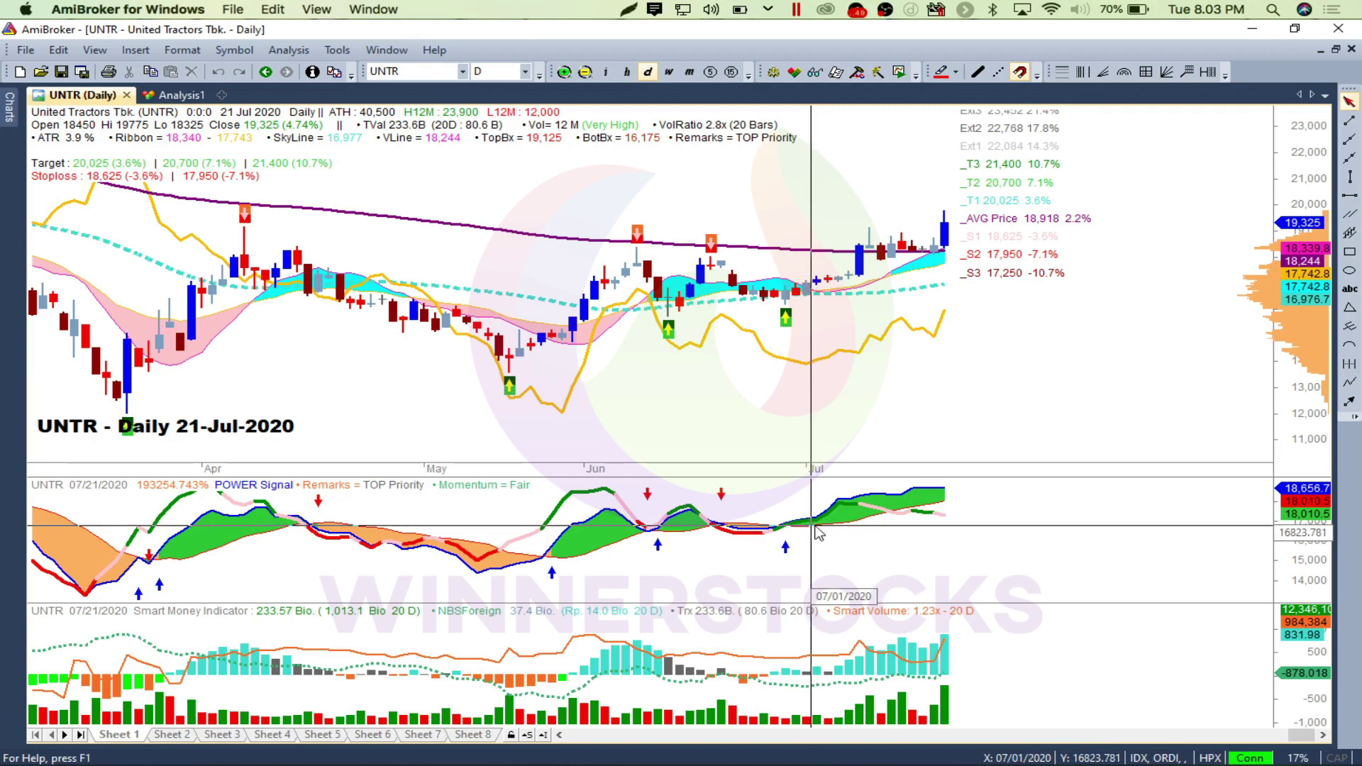
pyautogui.moveTo(824, 533)
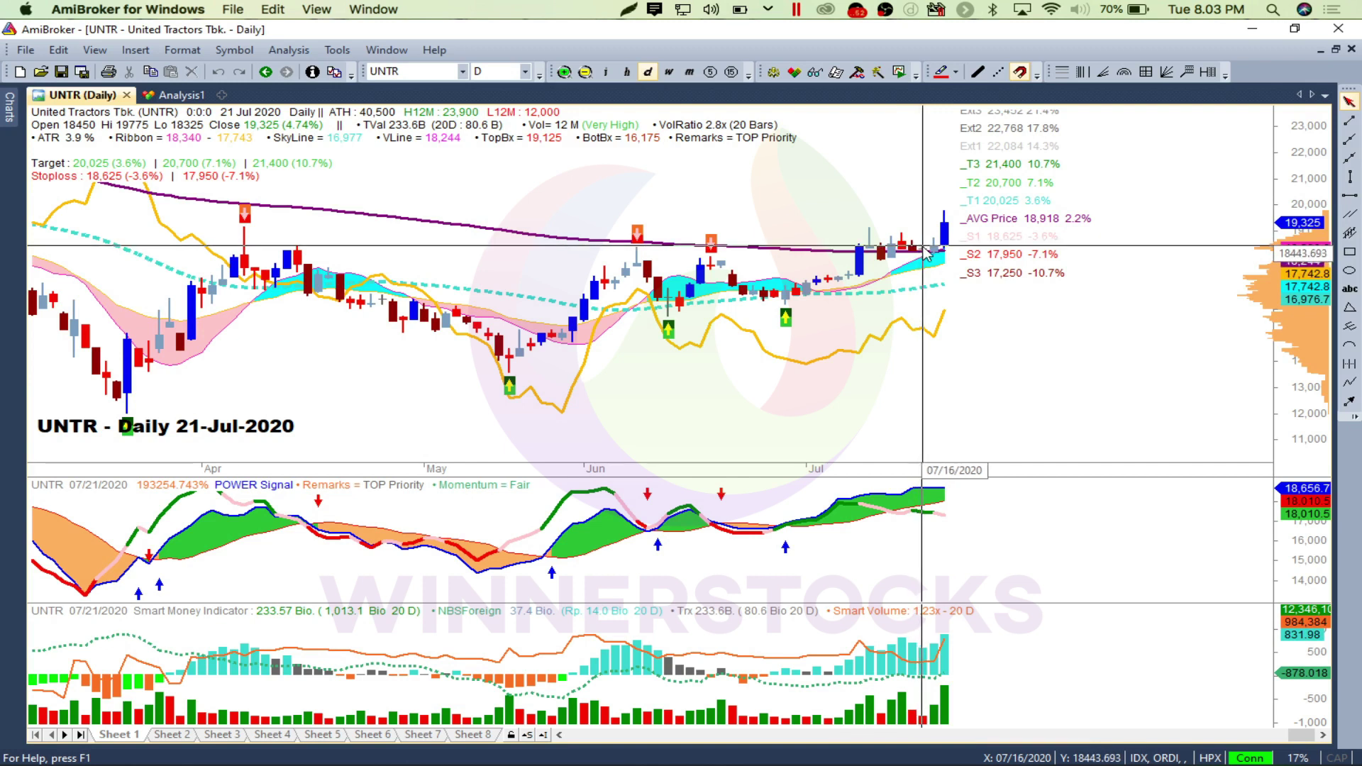
pyautogui.moveTo(932, 250)
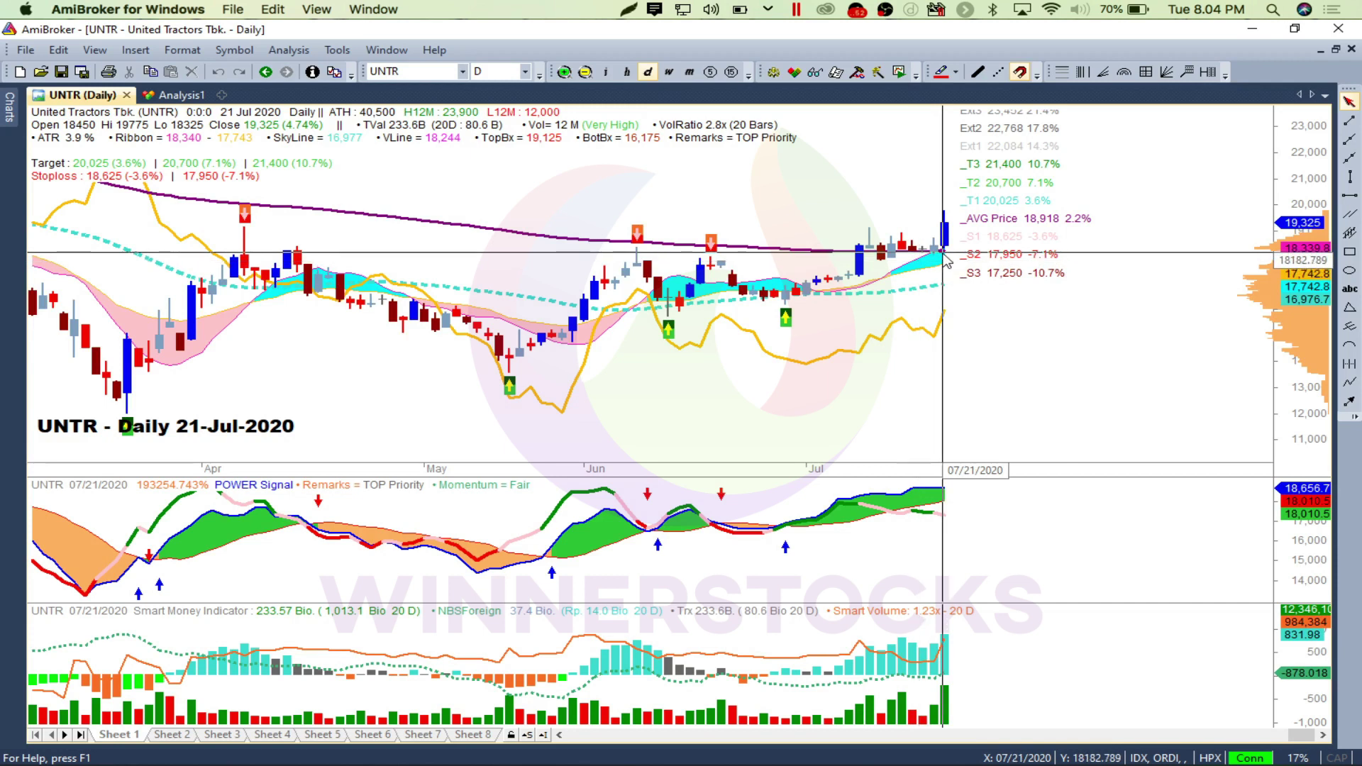
pyautogui.moveTo(944, 260)
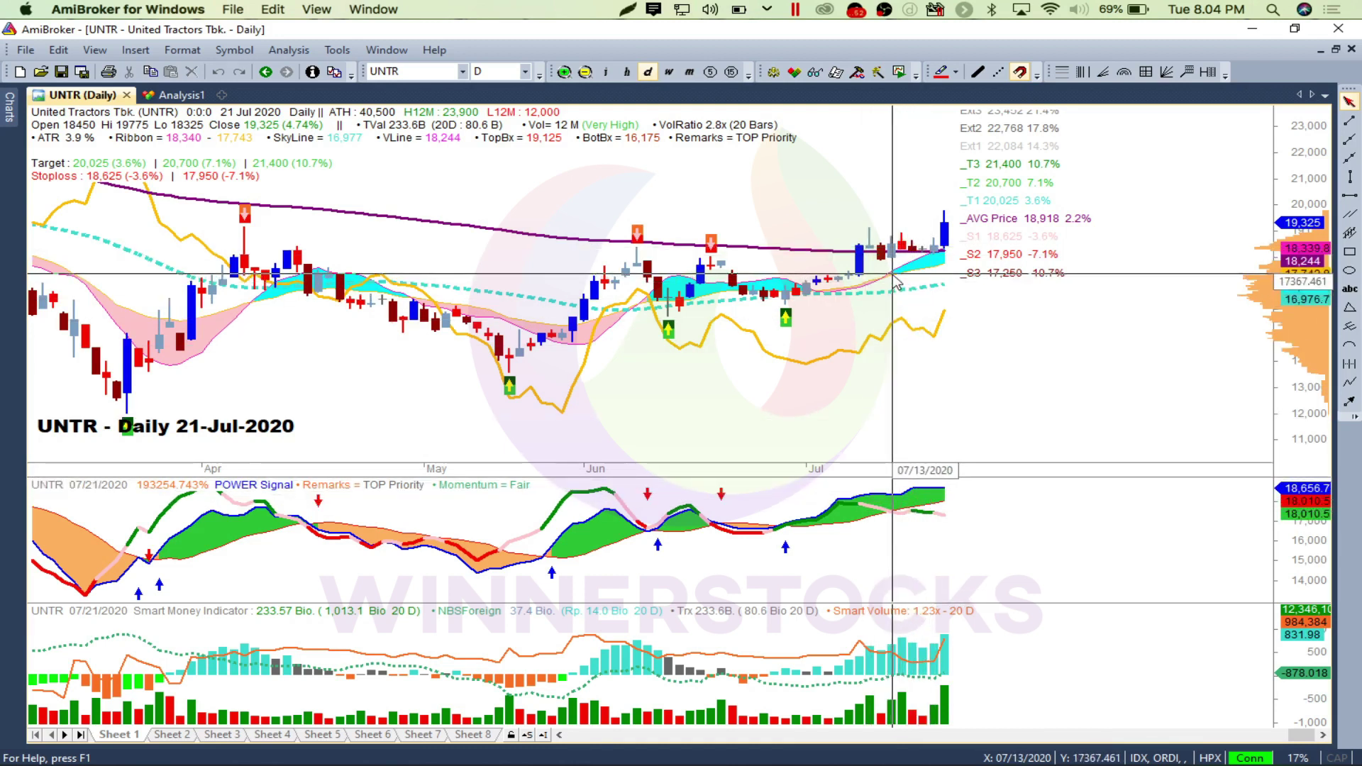
pyautogui.moveTo(894, 281)
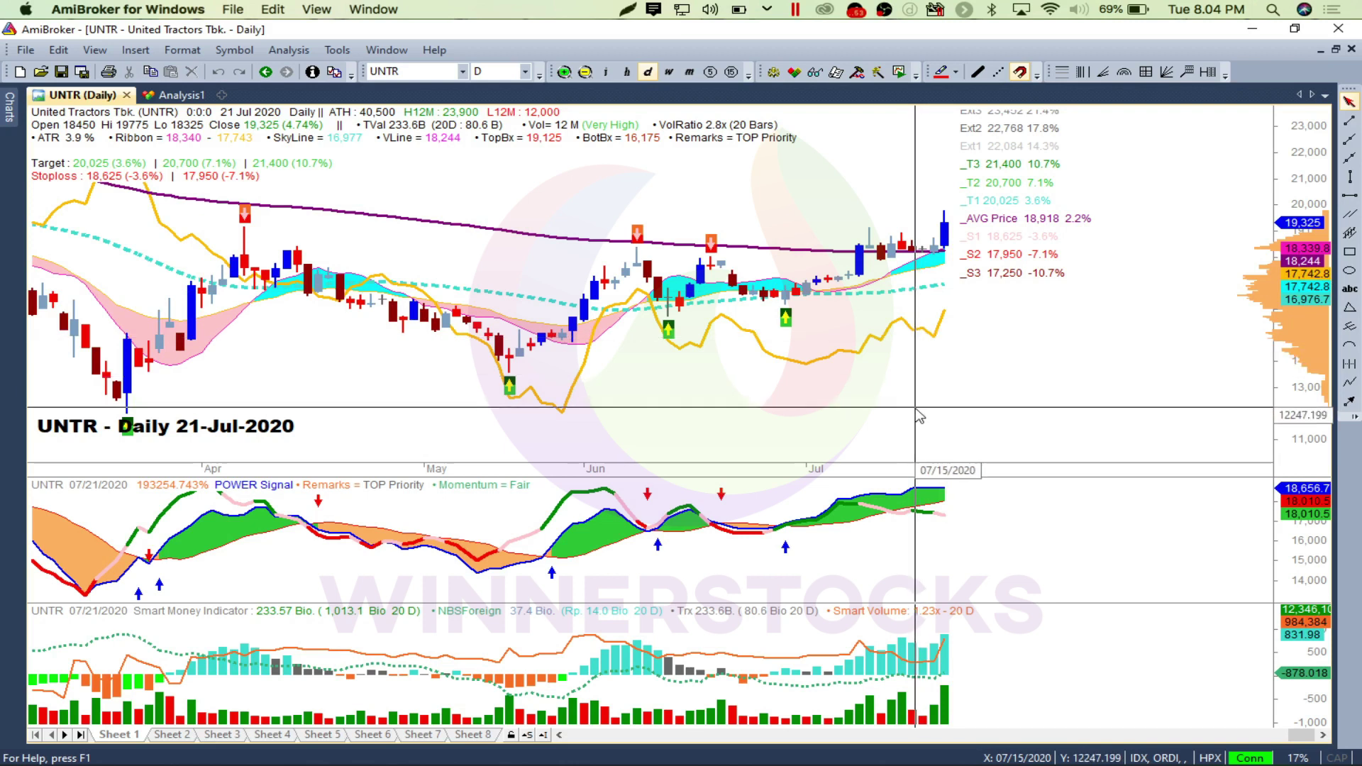
# - Read the POWER Signal values of UNTR for early and mid-July 2020
pyautogui.moveTo(918, 417)
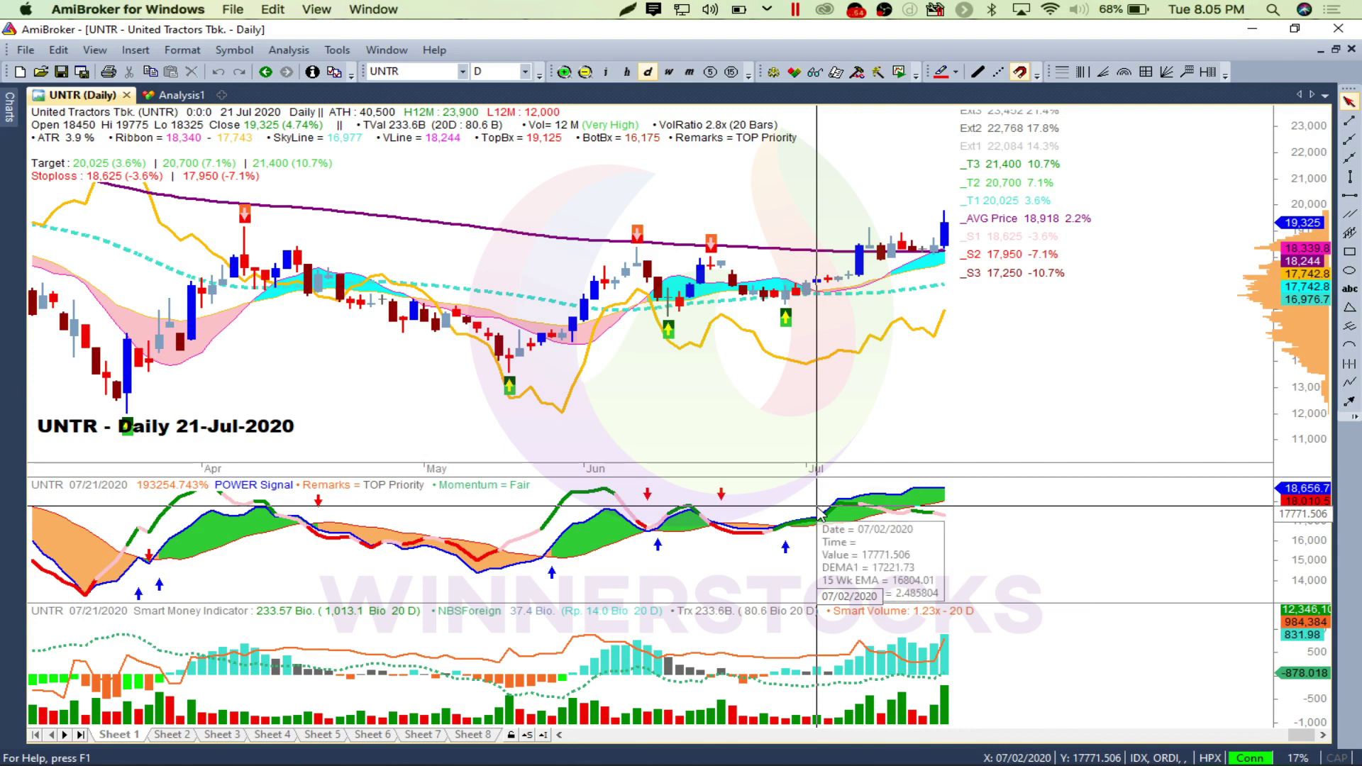
pyautogui.moveTo(889, 541)
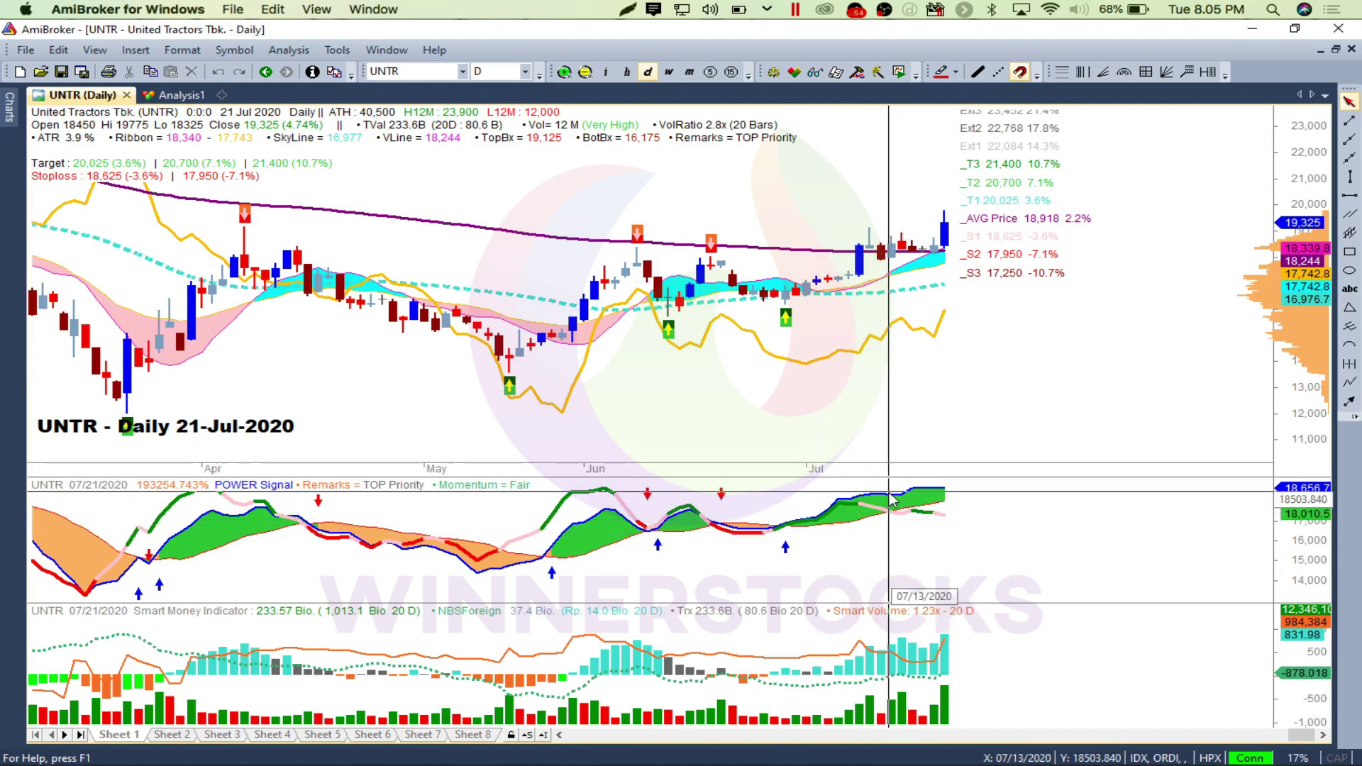
pyautogui.moveTo(898, 500)
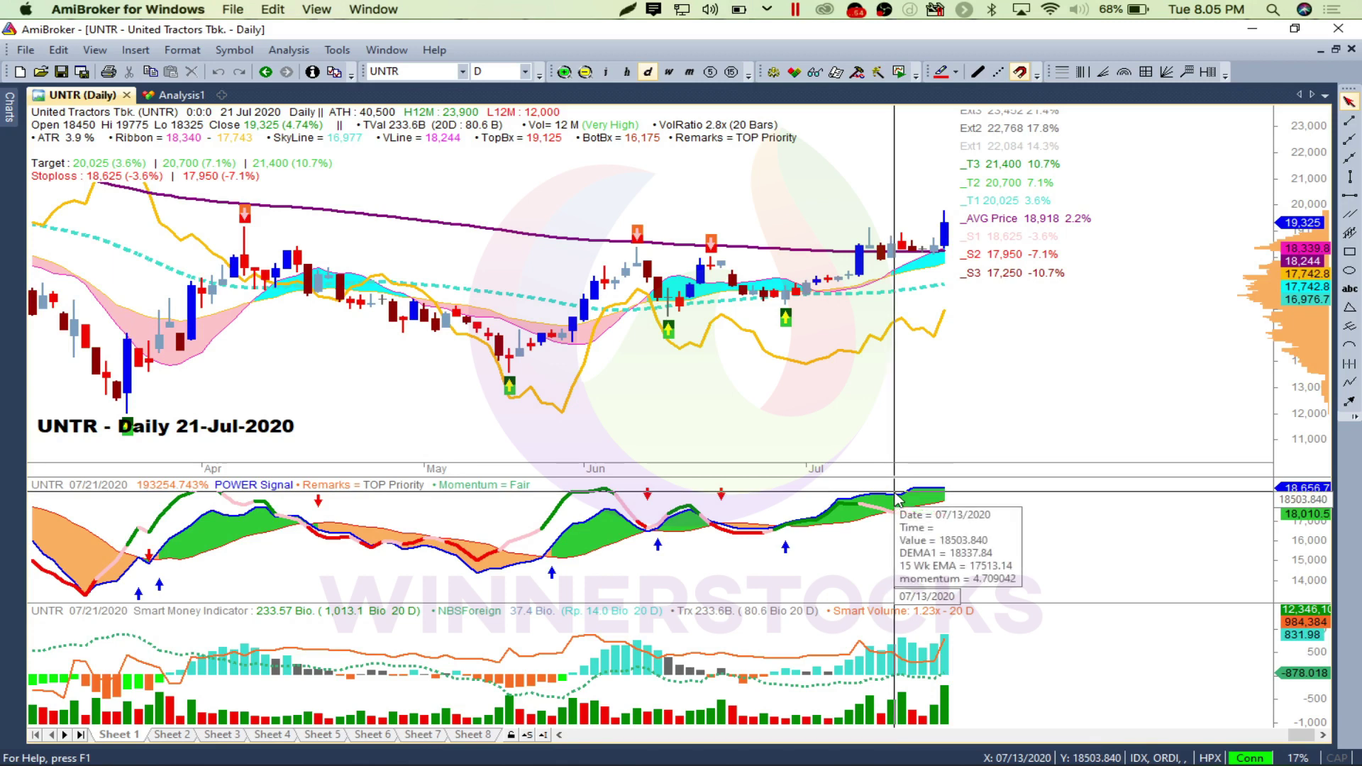
# - Find TKIM in the Analysis1 results and load its daily chart
pyautogui.click(179, 95)
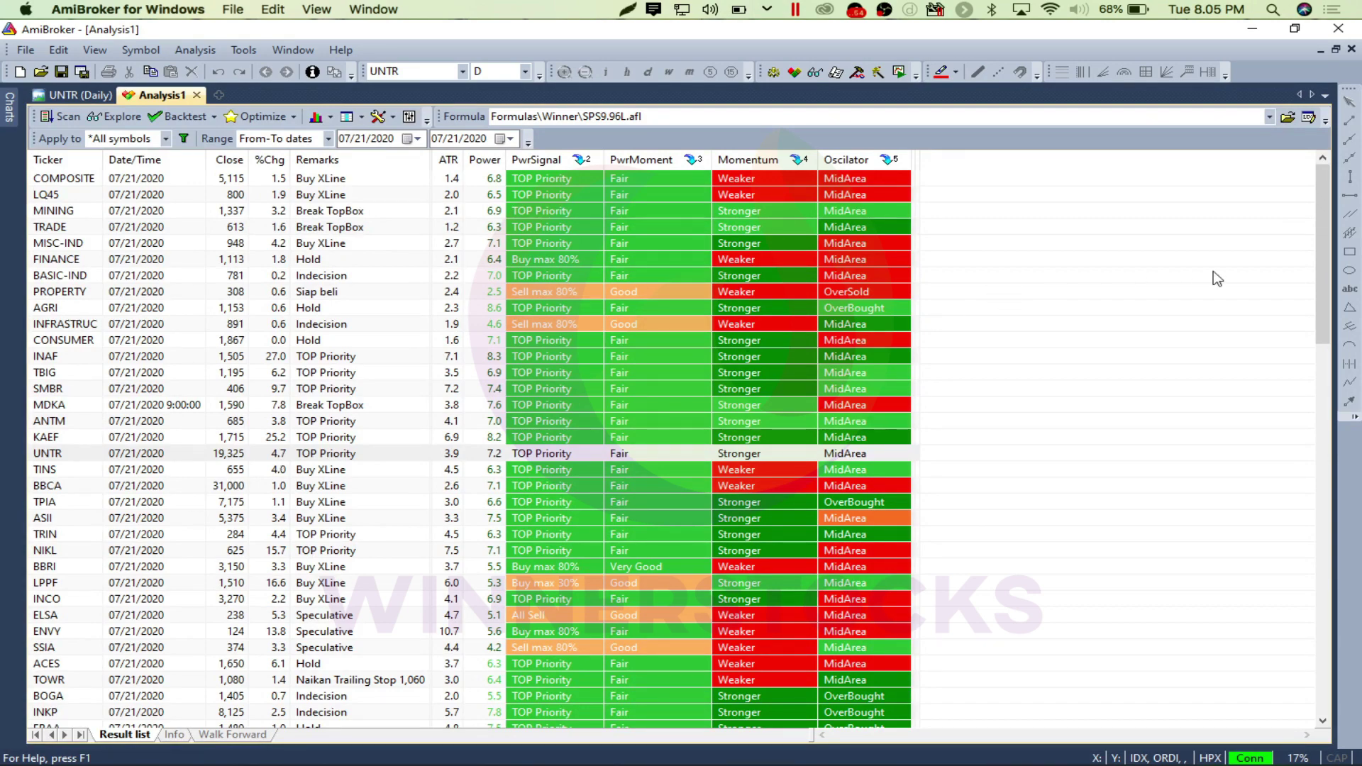
pyautogui.moveTo(1323, 262); pyautogui.dragTo(1311, 398)
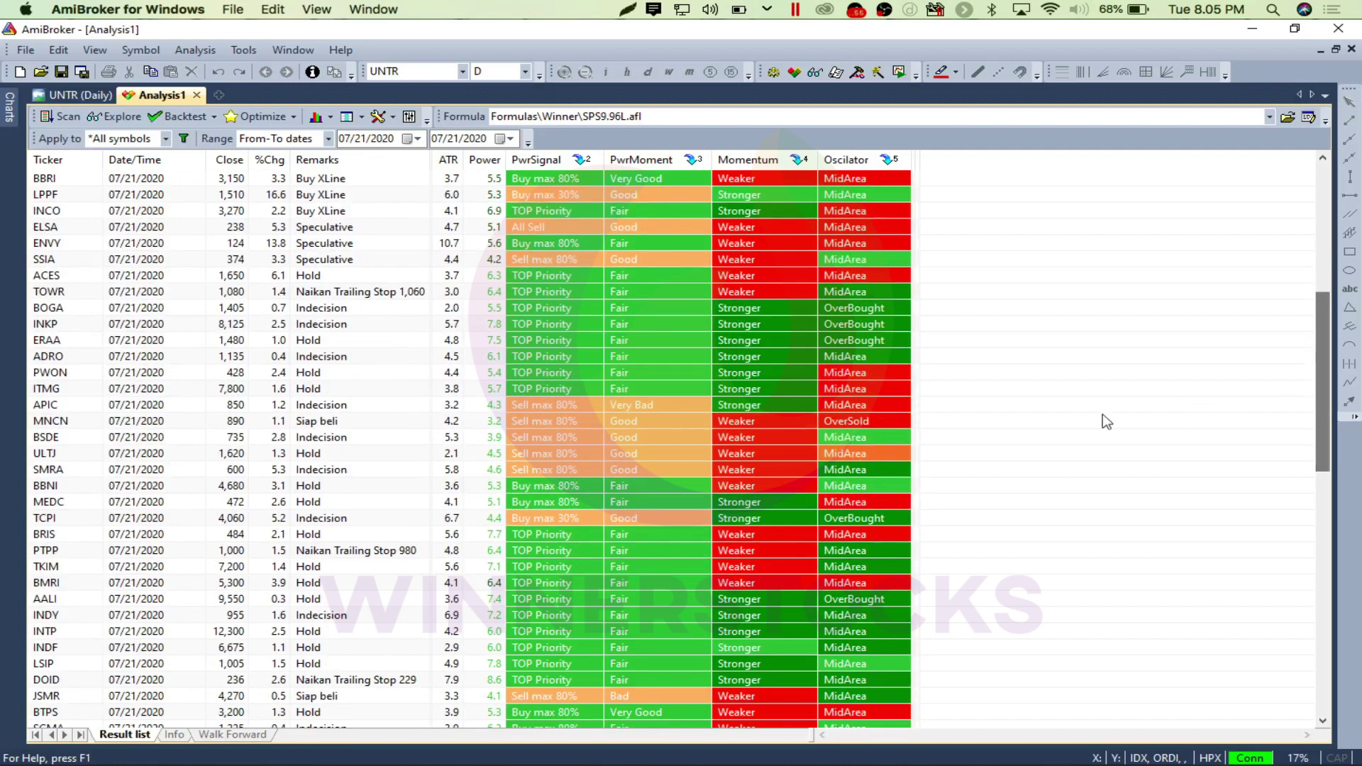
pyautogui.click(39, 568)
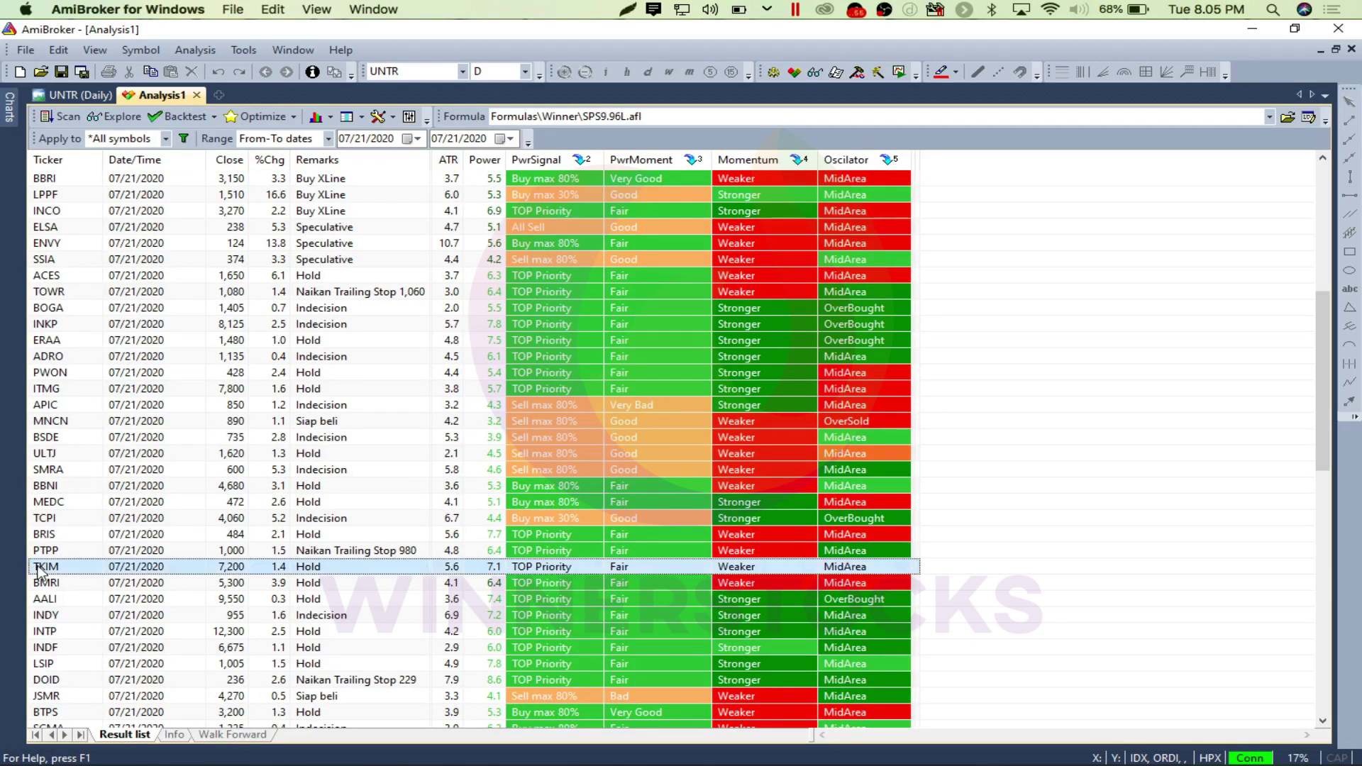
pyautogui.click(89, 99)
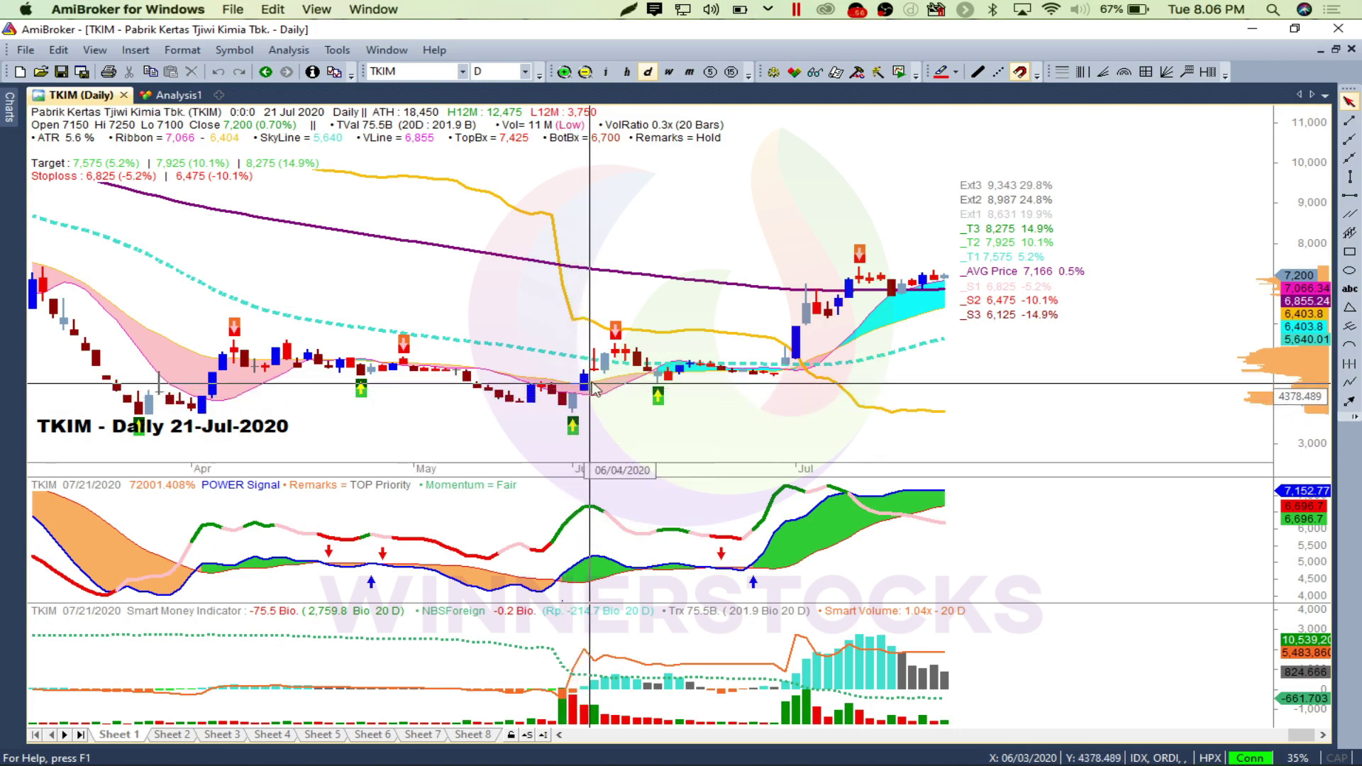
# - Select the 3 June 2020 bar on the TKIM chart and compare it with the following June candles
pyautogui.moveTo(576, 403)
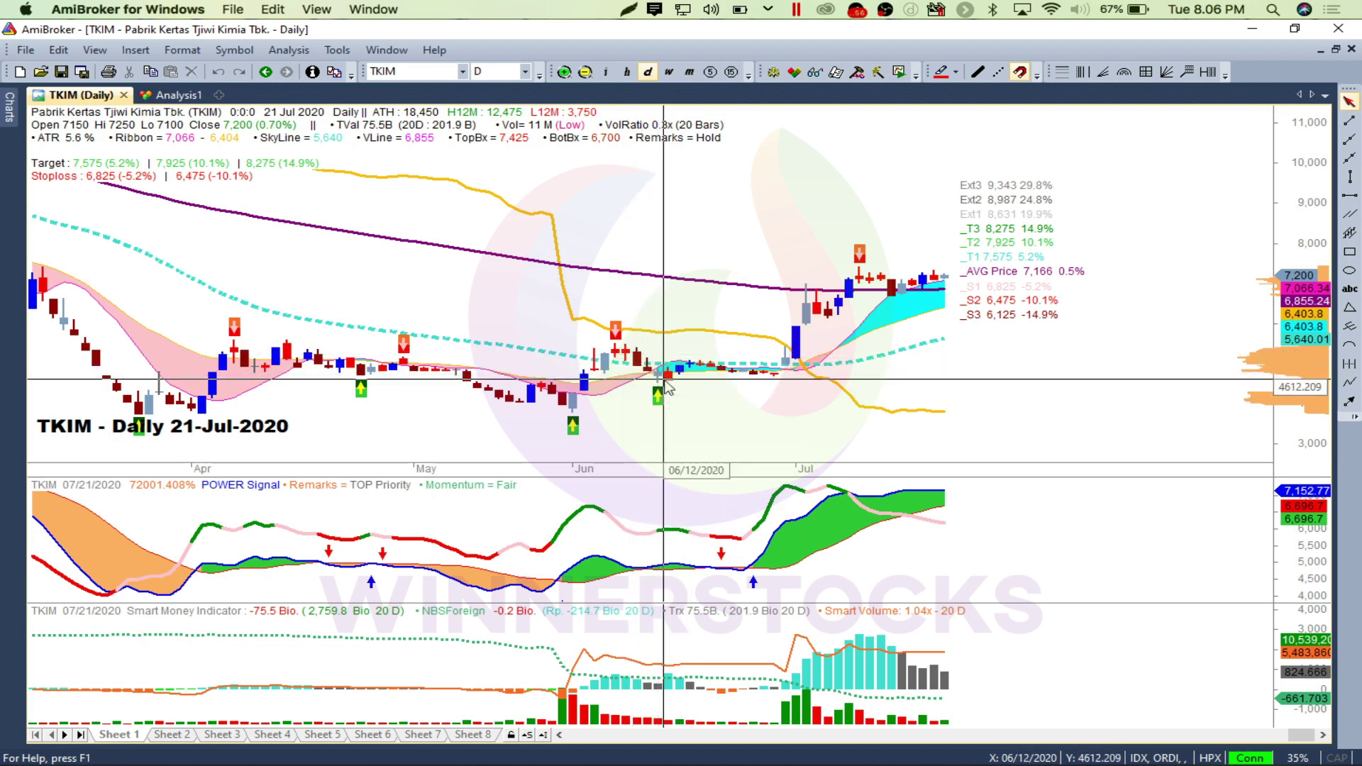
pyautogui.click(583, 383)
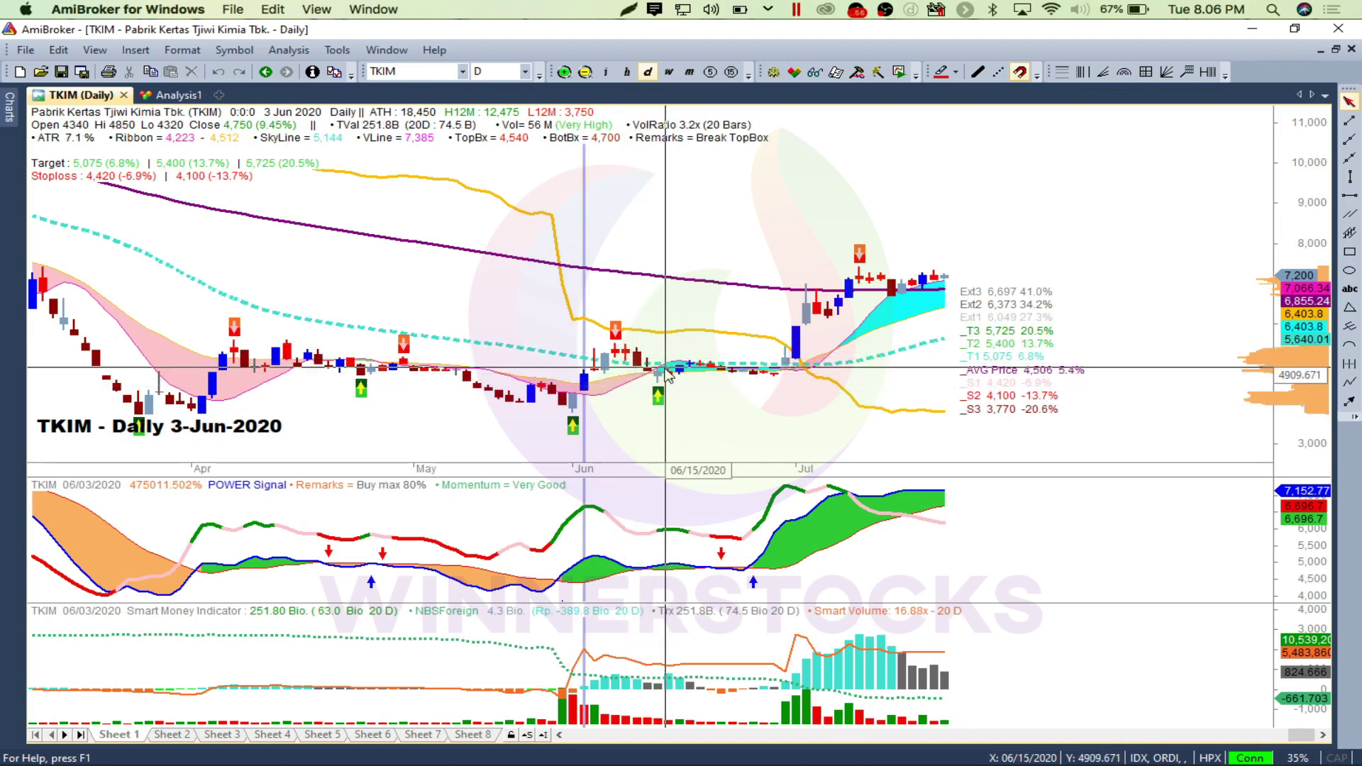
pyautogui.moveTo(667, 376)
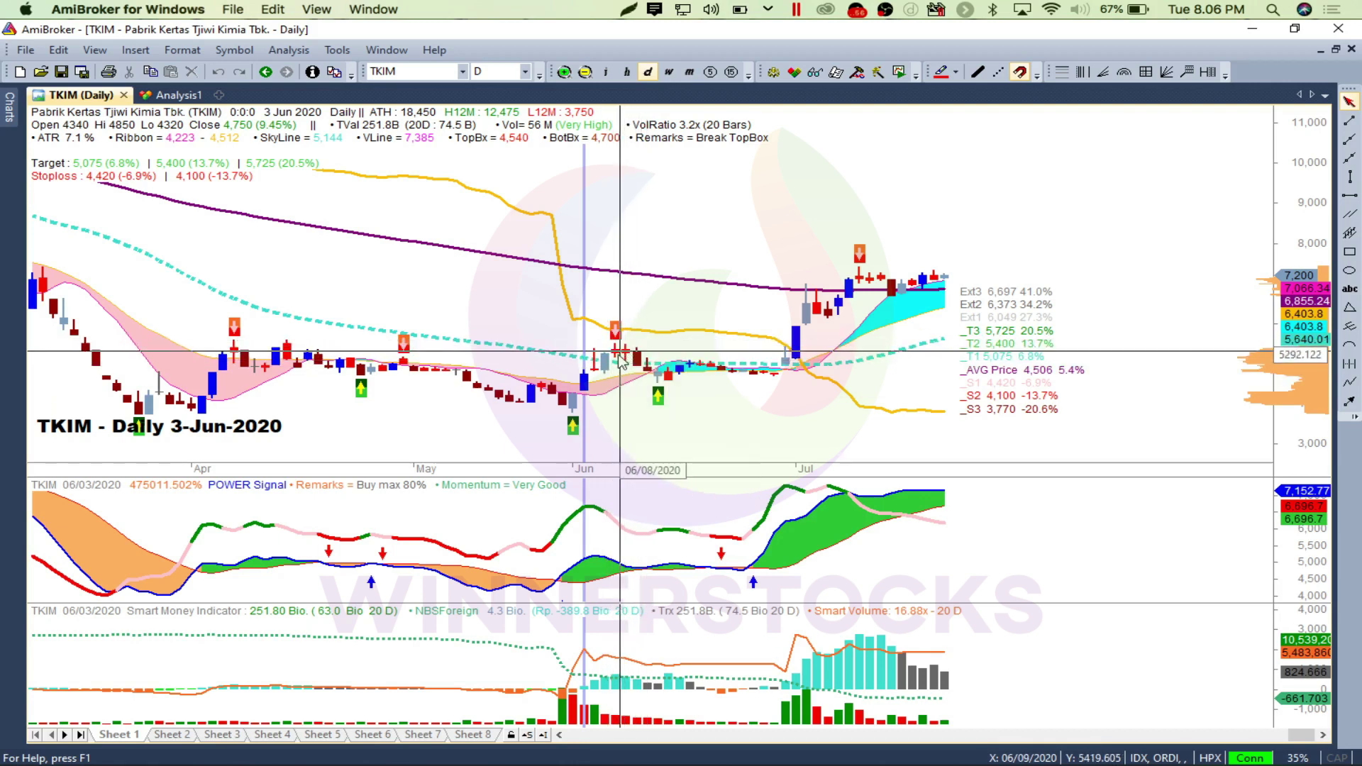
pyautogui.moveTo(586, 392)
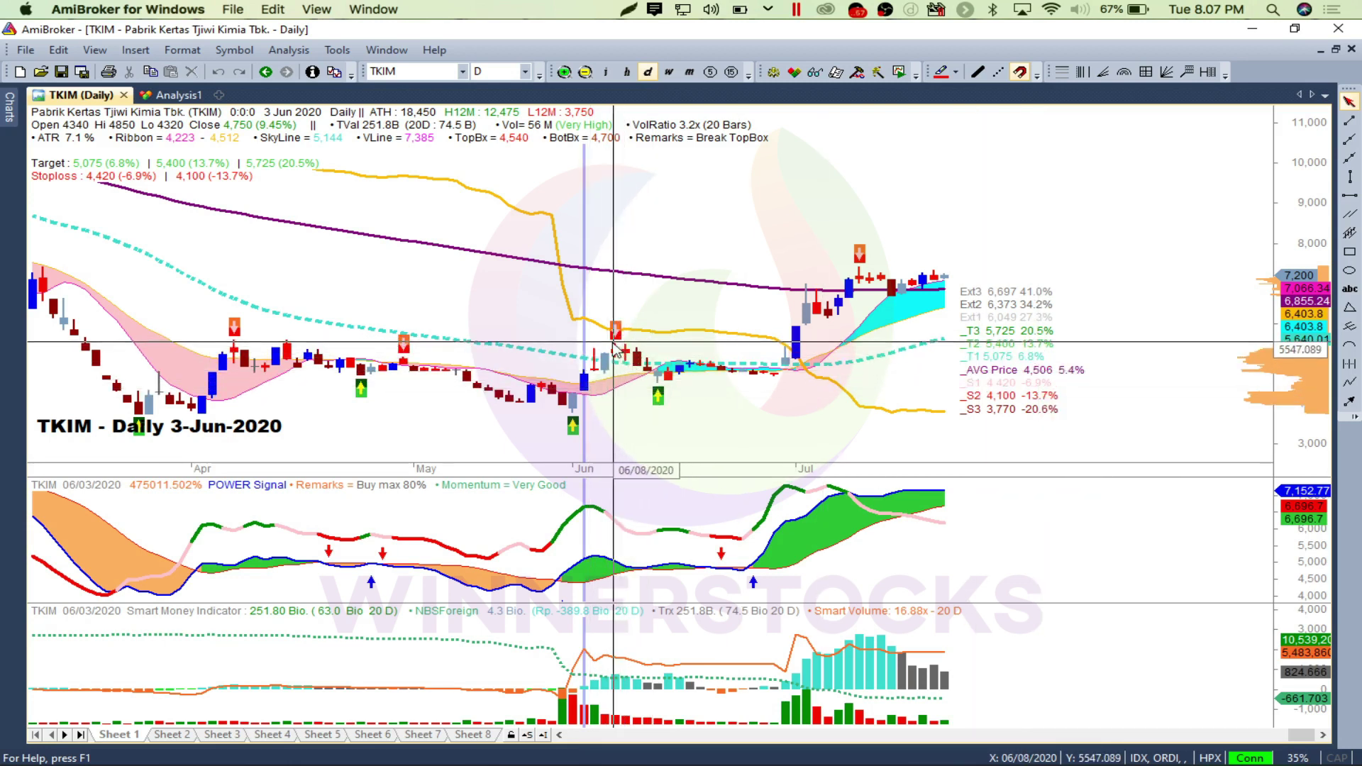
# - Select TKIM's 12 June 2020 bar, read its price values and compare it with the early June candles
pyautogui.click(658, 383)
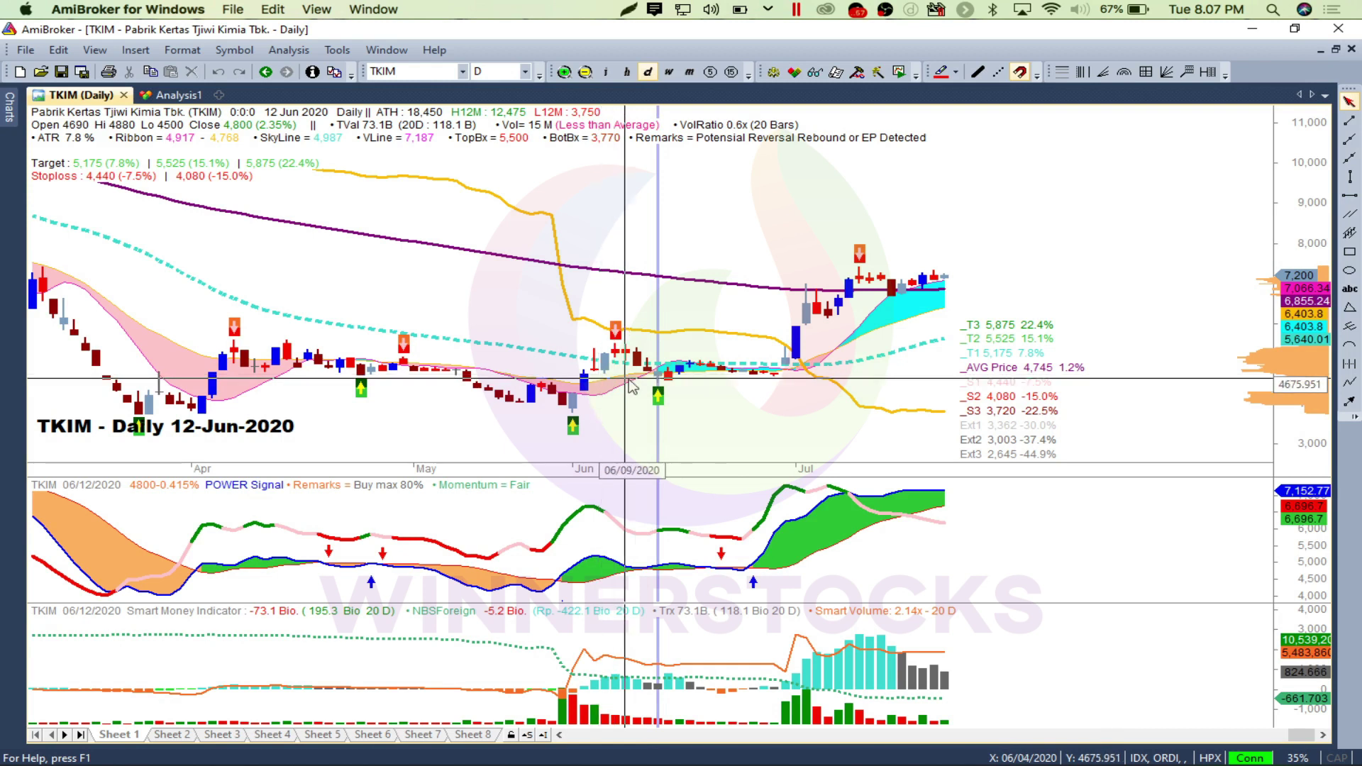
pyautogui.moveTo(660, 384)
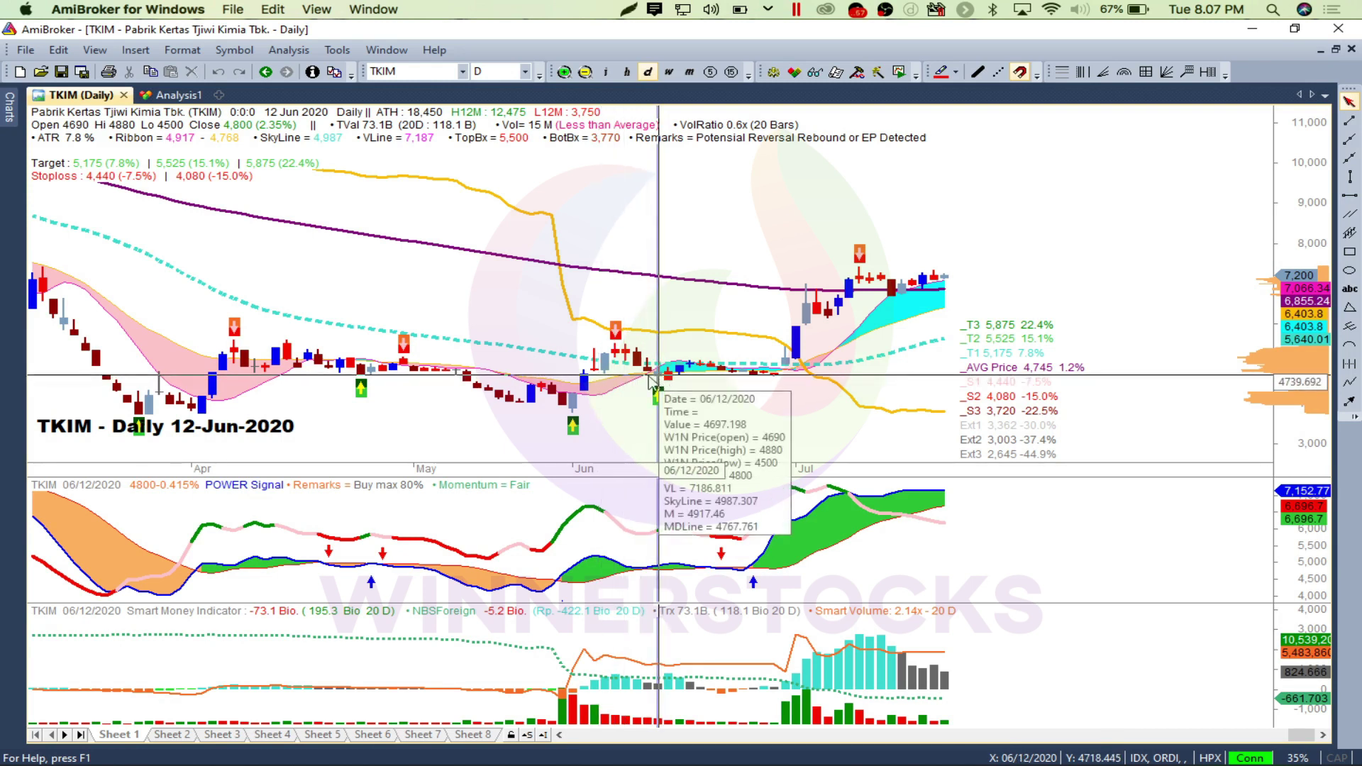
pyautogui.moveTo(593, 384)
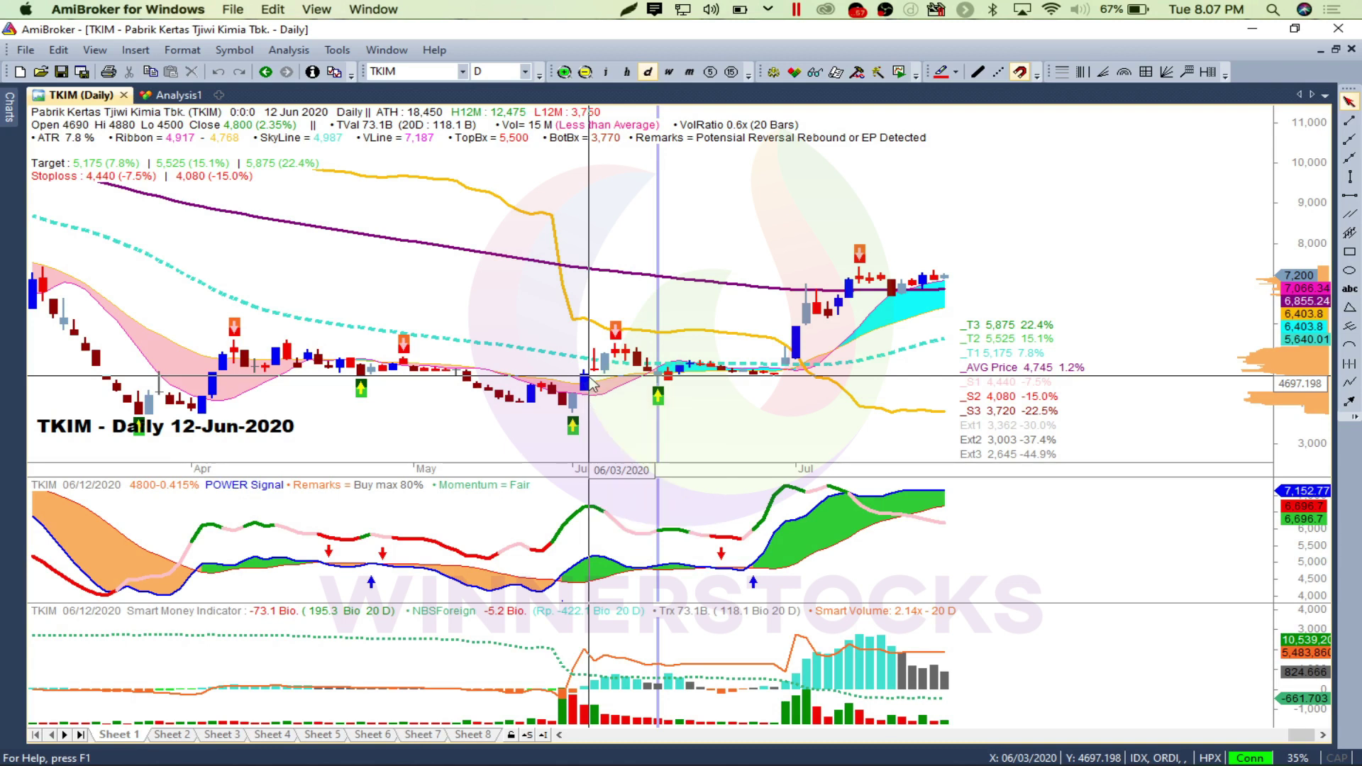
pyautogui.moveTo(620, 350)
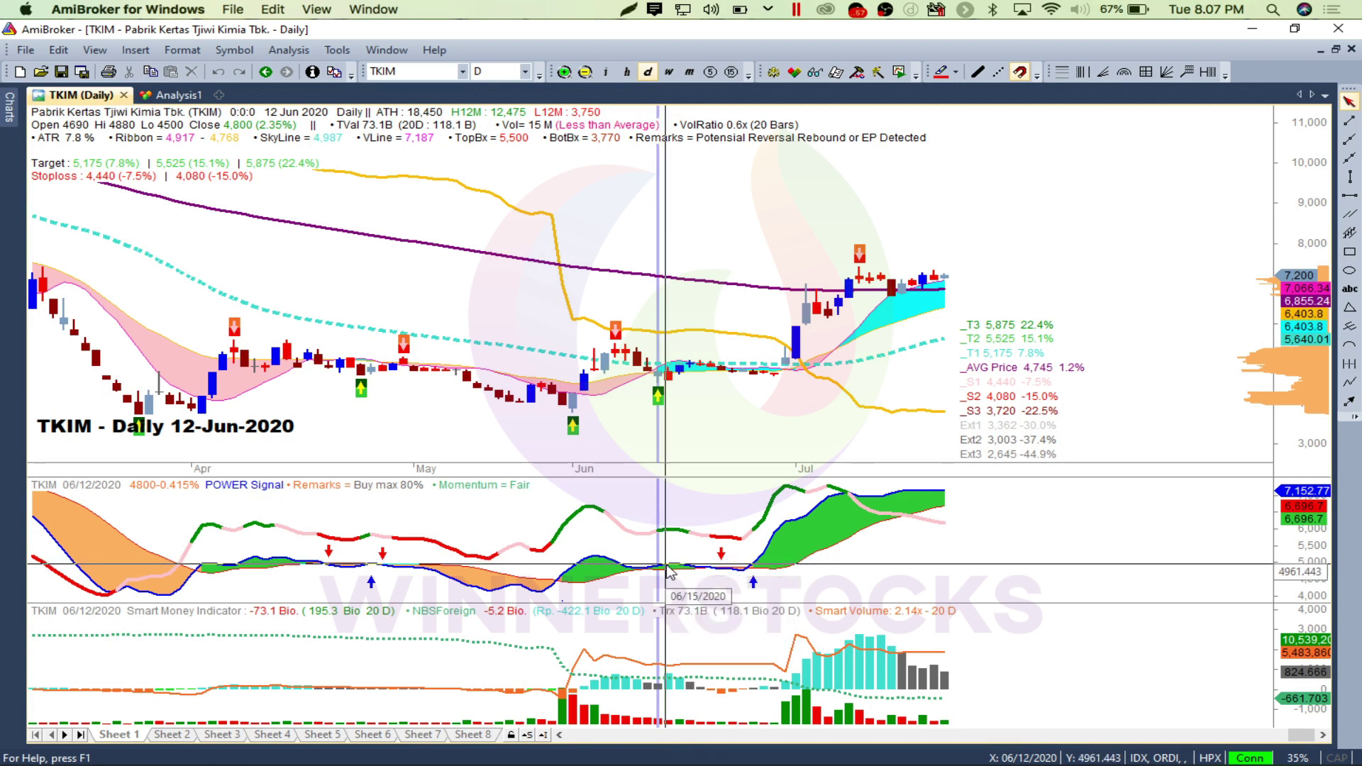
# - Select the 26 June and 30 June 2020 bars in TKIM's POWER Signal pane to read their signals
pyautogui.click(764, 566)
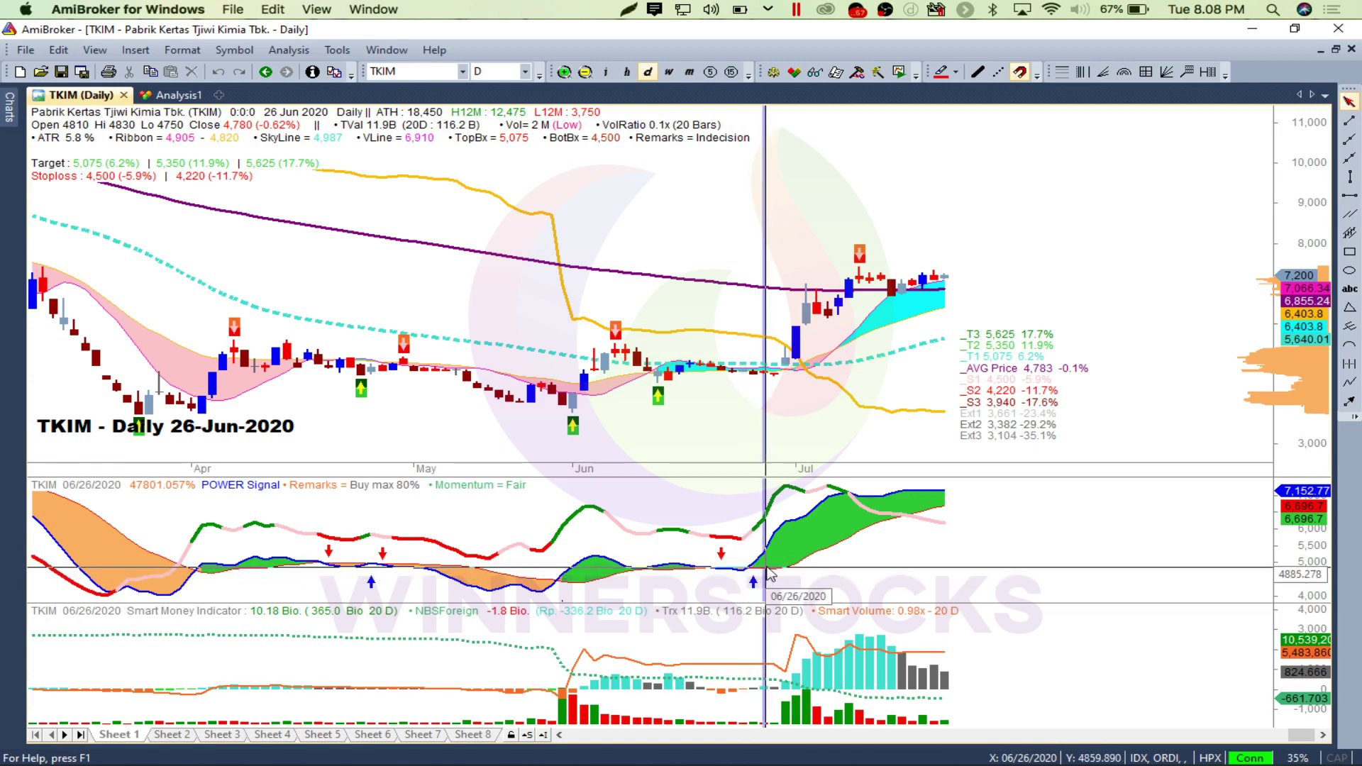
pyautogui.moveTo(775, 561)
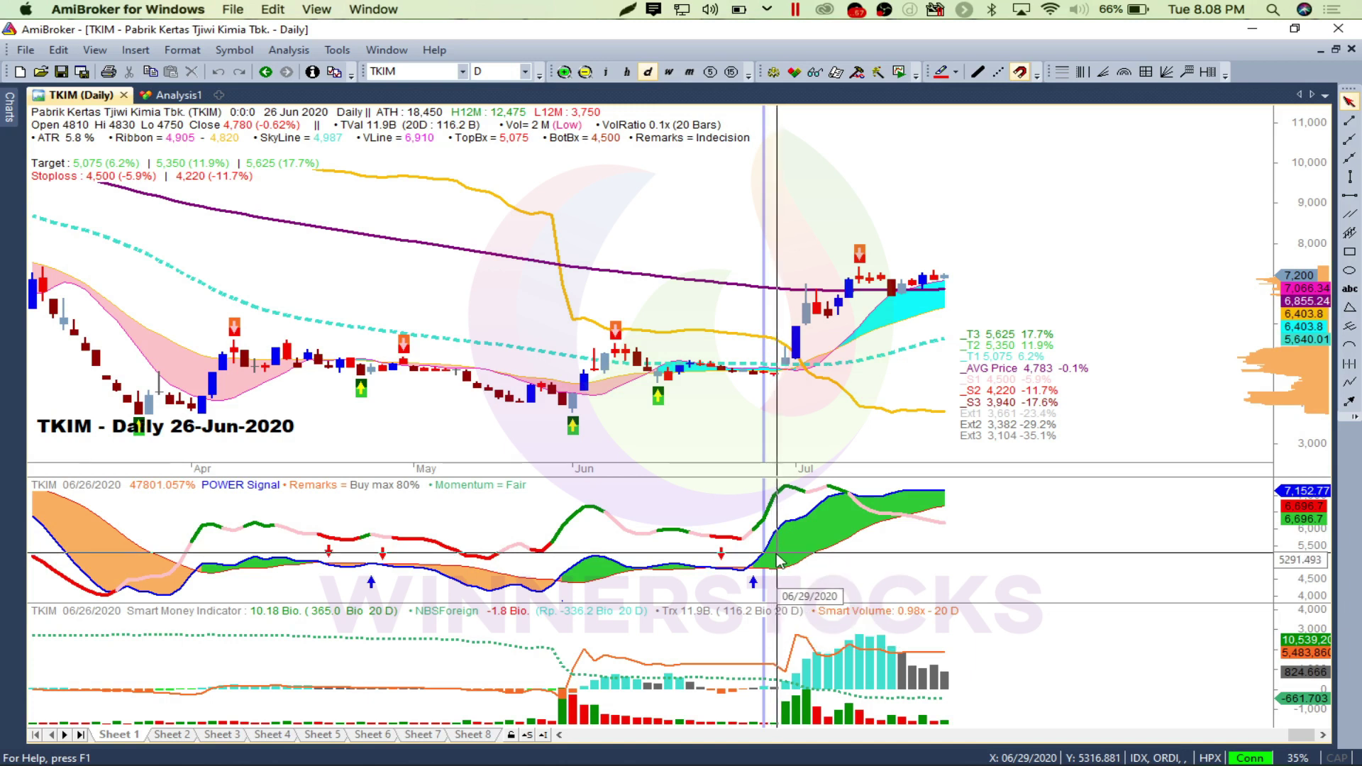
pyautogui.click(786, 571)
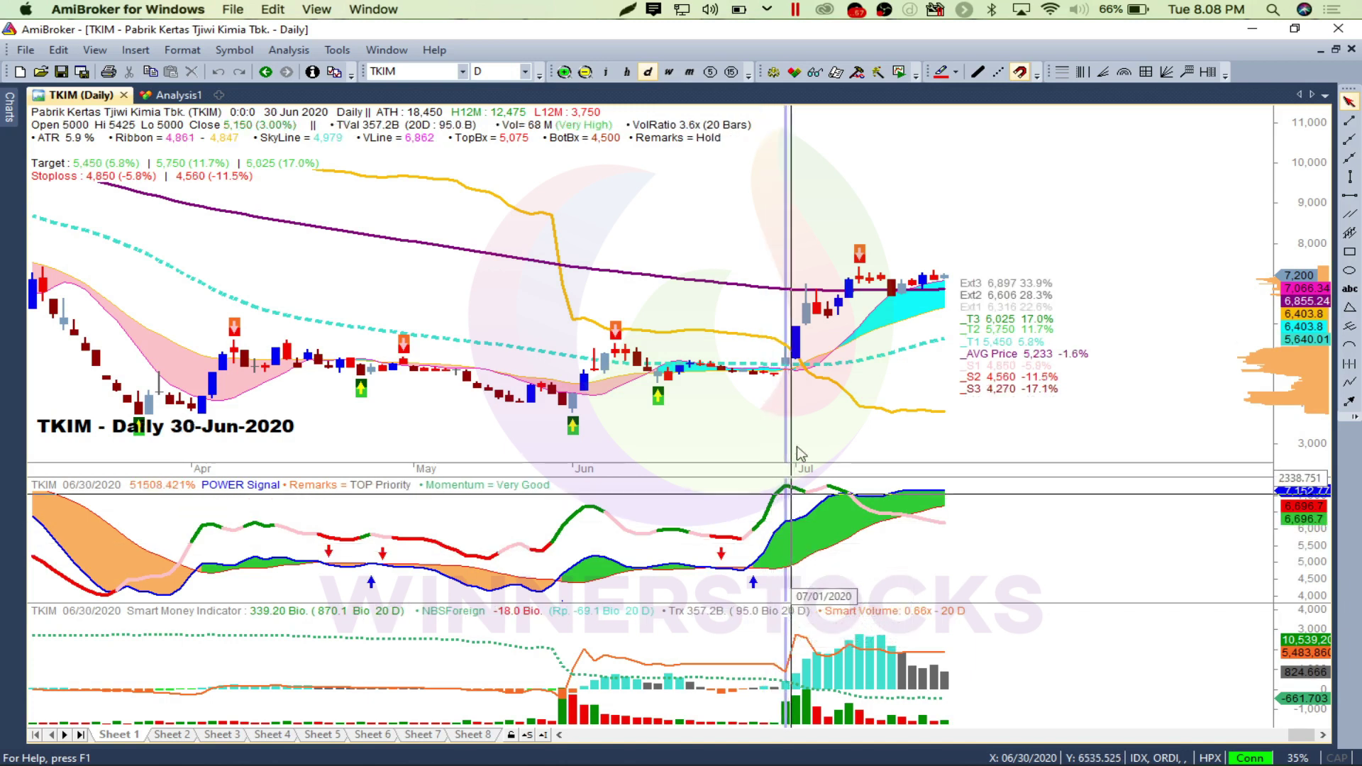
# - Read TKIM's 30 June 2020 bar, select the 3 June 2020 bar and compare it with the mid-July candles and ribbon
pyautogui.moveTo(792, 350)
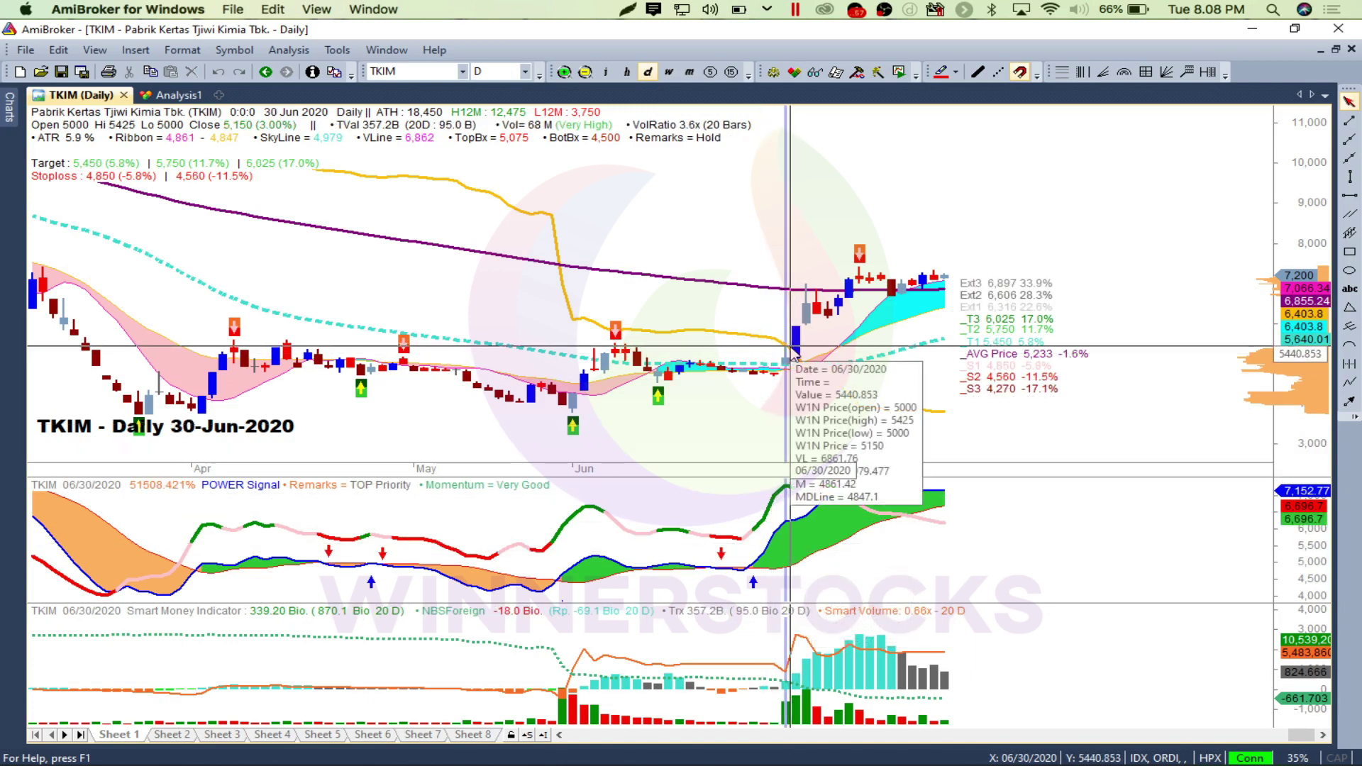
pyautogui.click(582, 423)
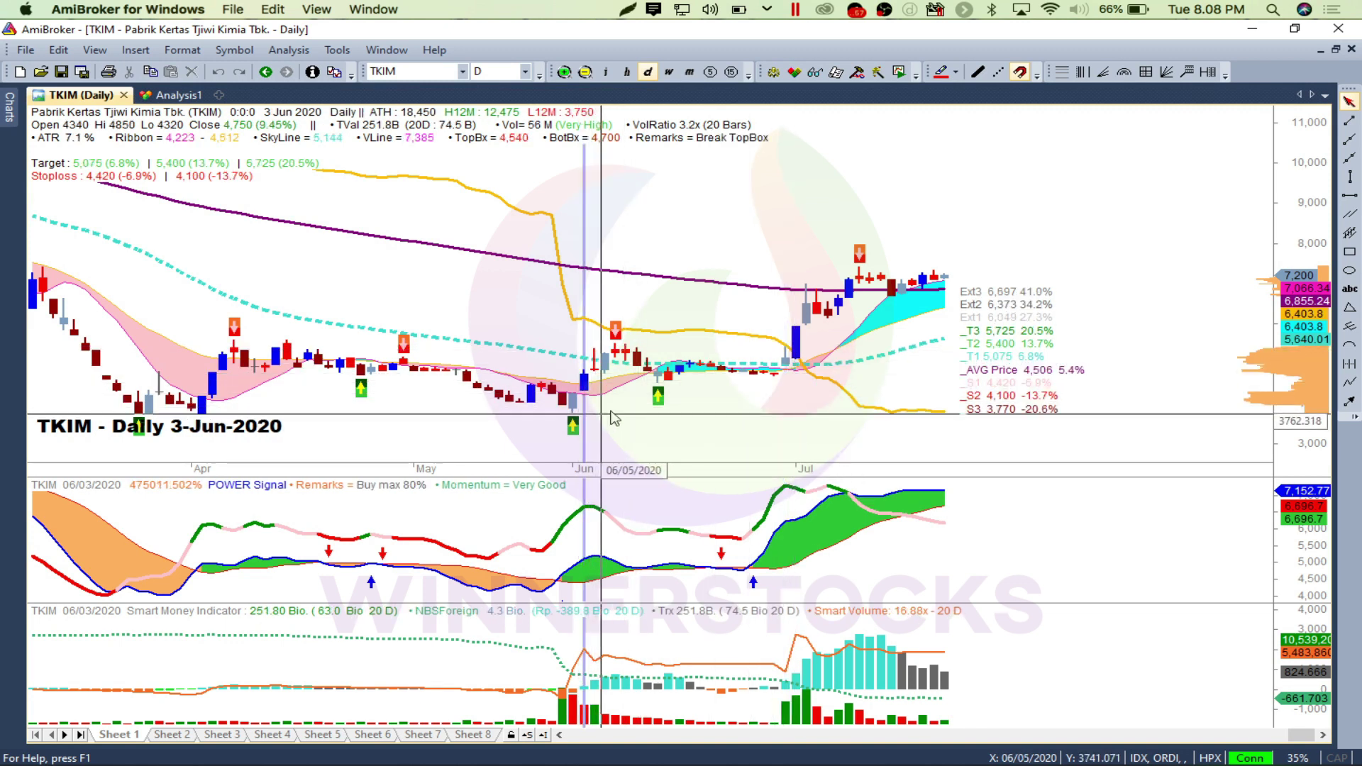
pyautogui.moveTo(893, 273)
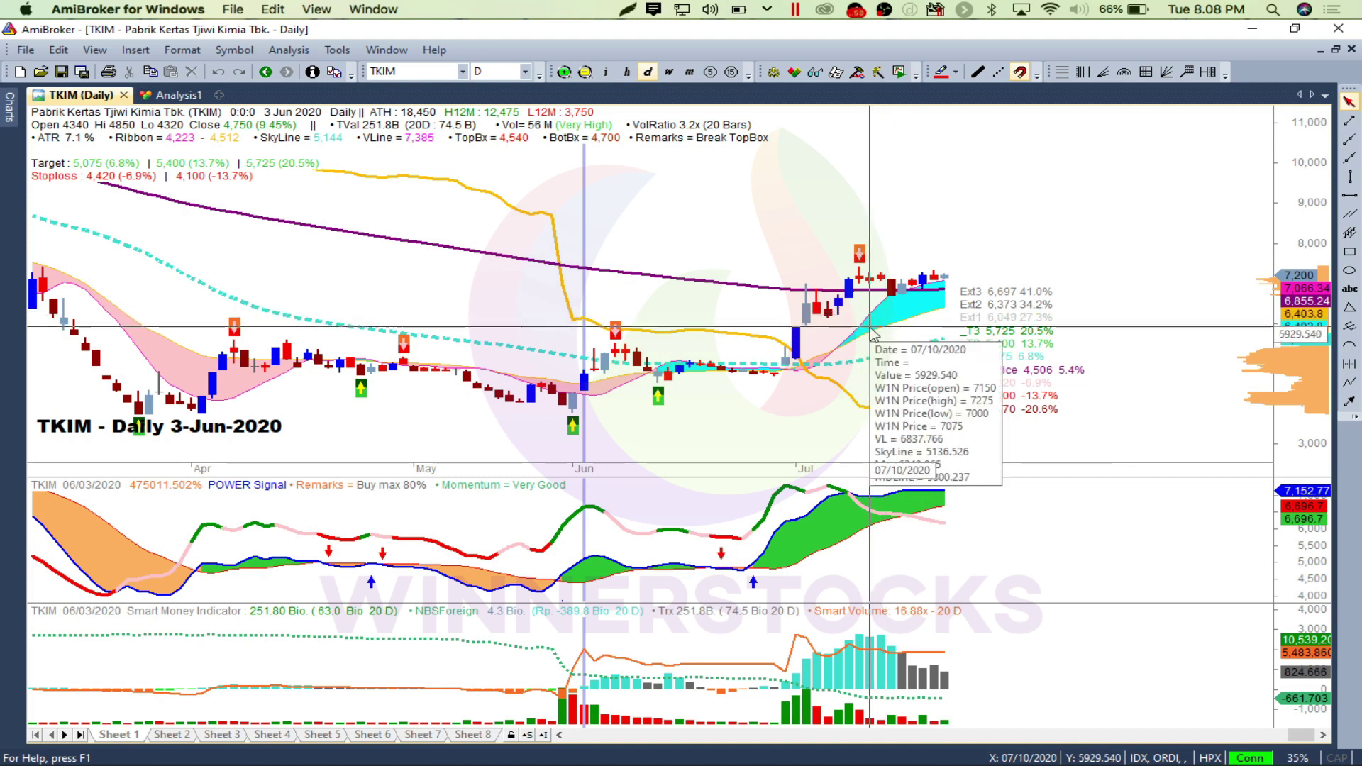
pyautogui.moveTo(874, 333)
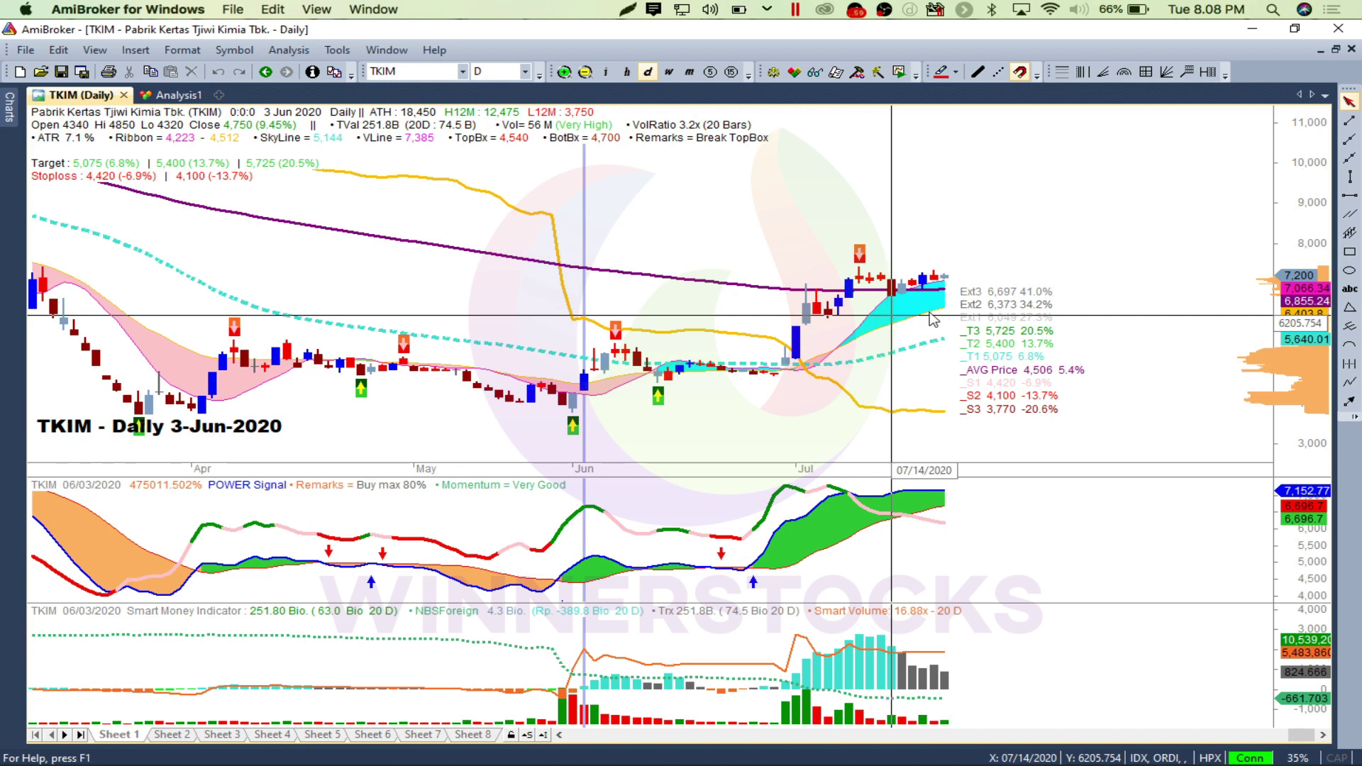
pyautogui.moveTo(943, 310)
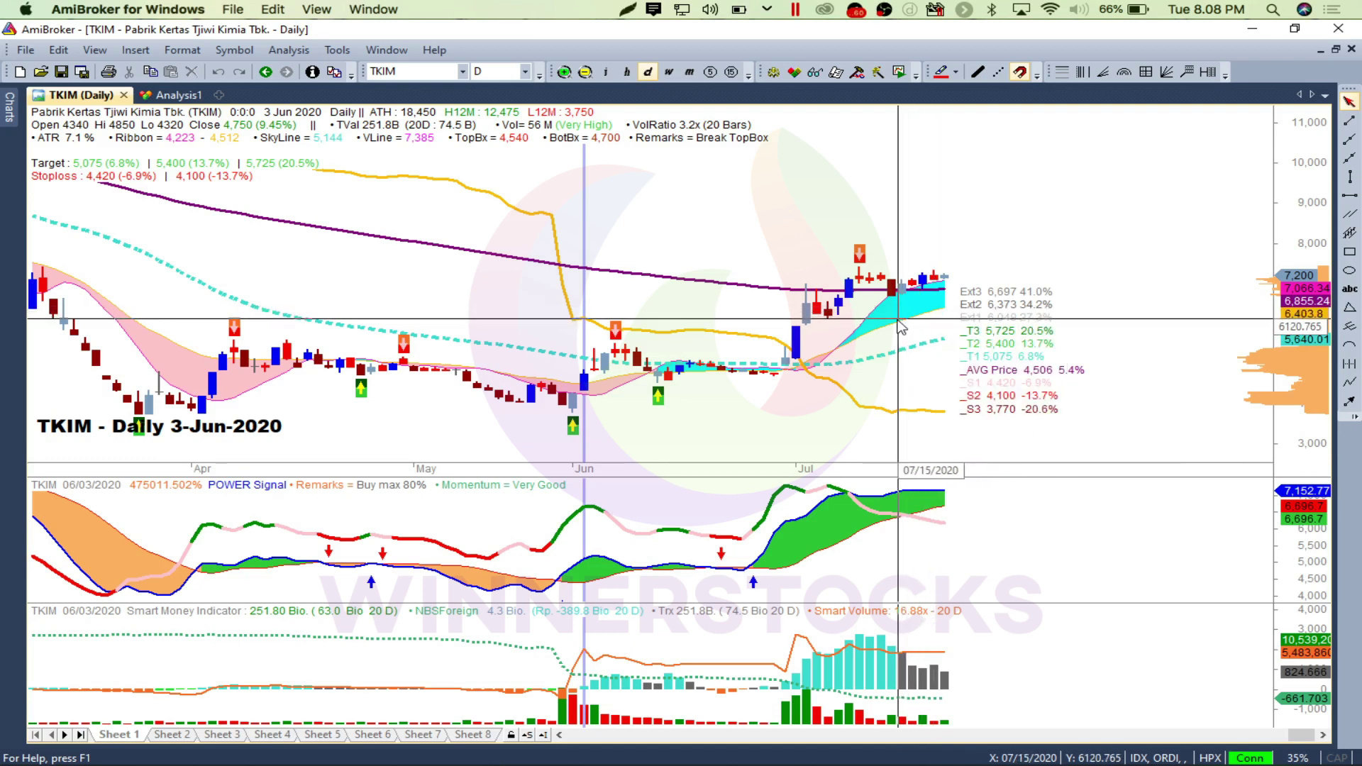
# - Select TKIM's 9, 14, 15, 17 and 21 July 2020 bars in turn to read their remarks, targets and stop levels
pyautogui.click(864, 339)
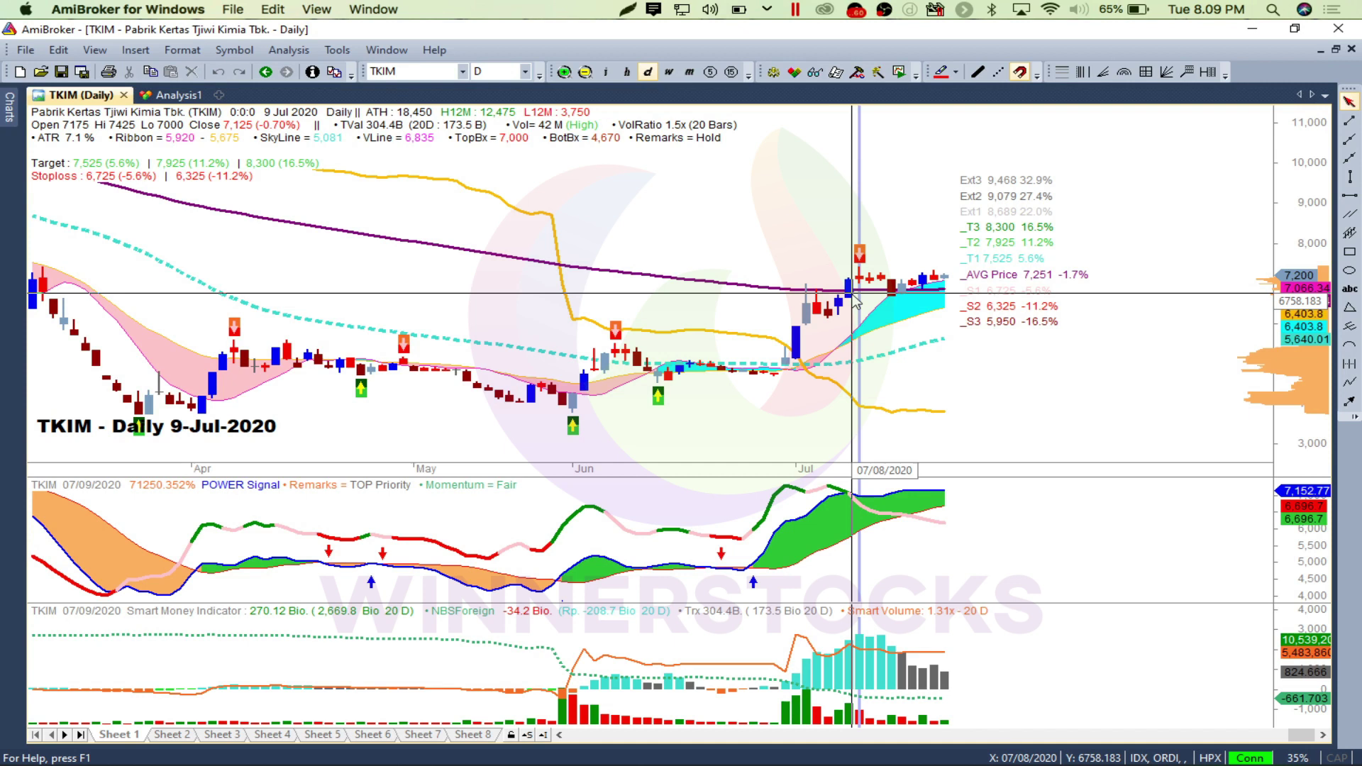
pyautogui.click(891, 299)
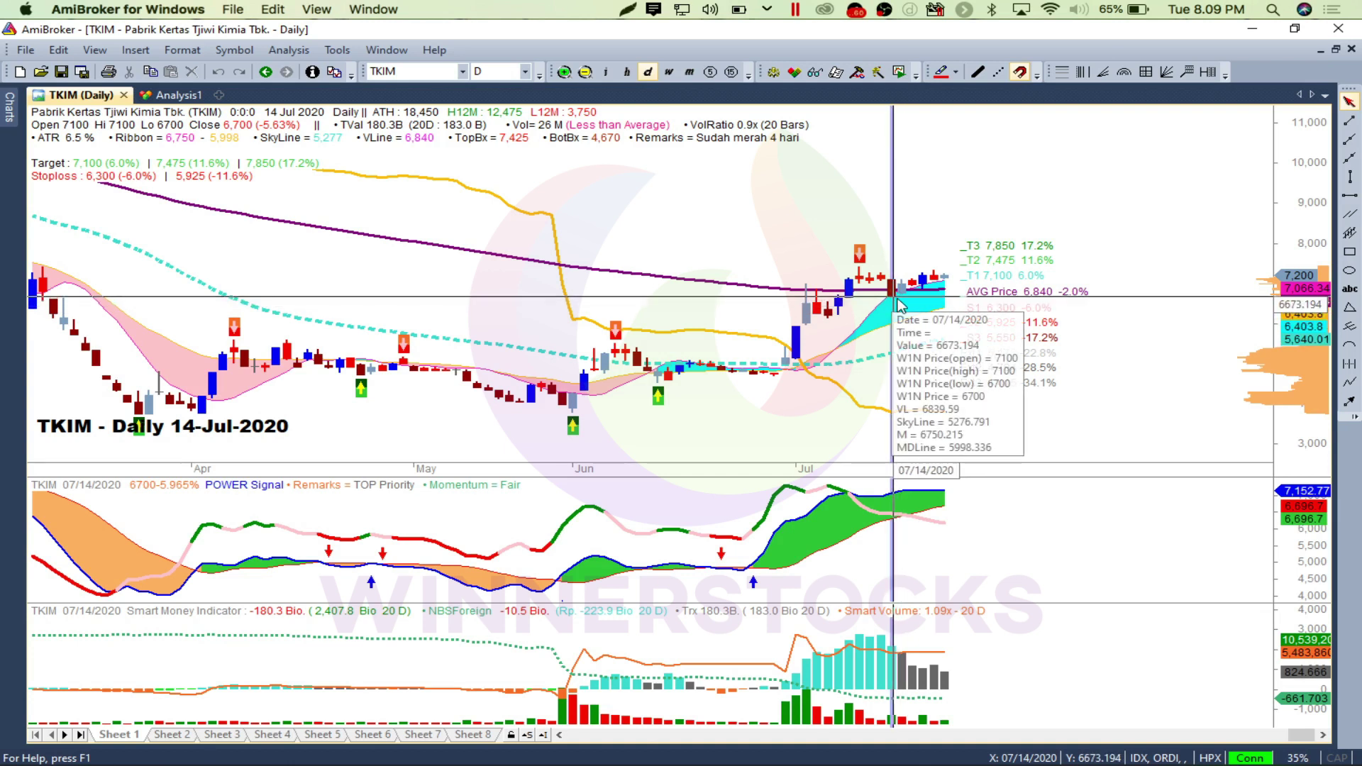
pyautogui.moveTo(899, 309)
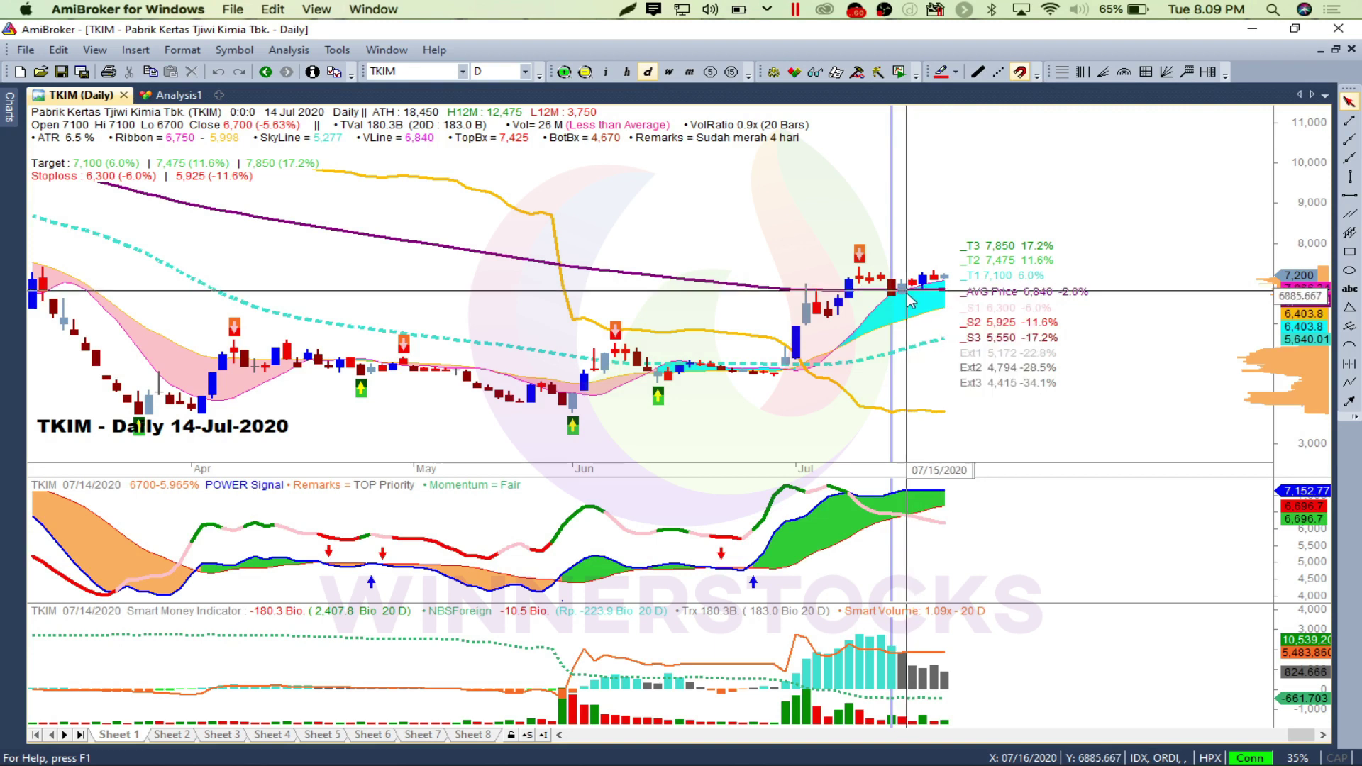
pyautogui.click(902, 301)
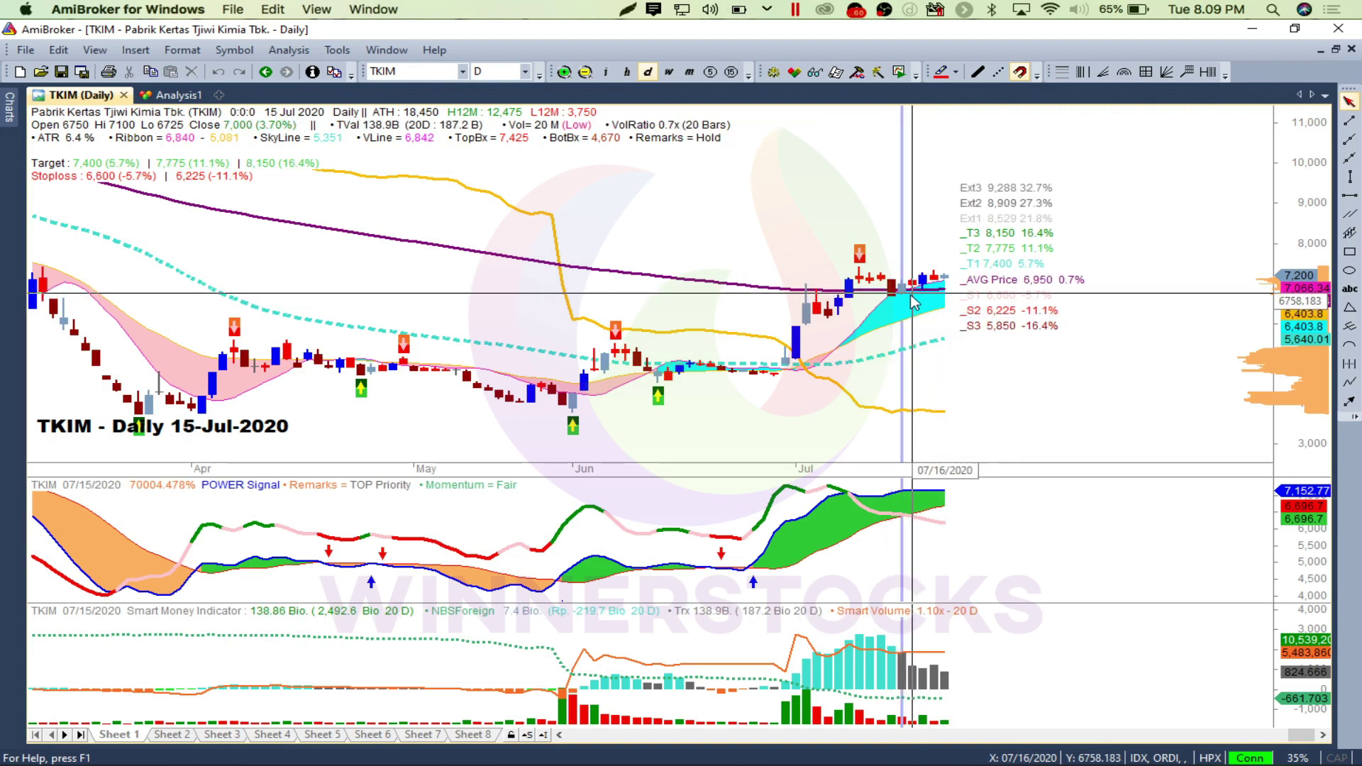
pyautogui.click(921, 303)
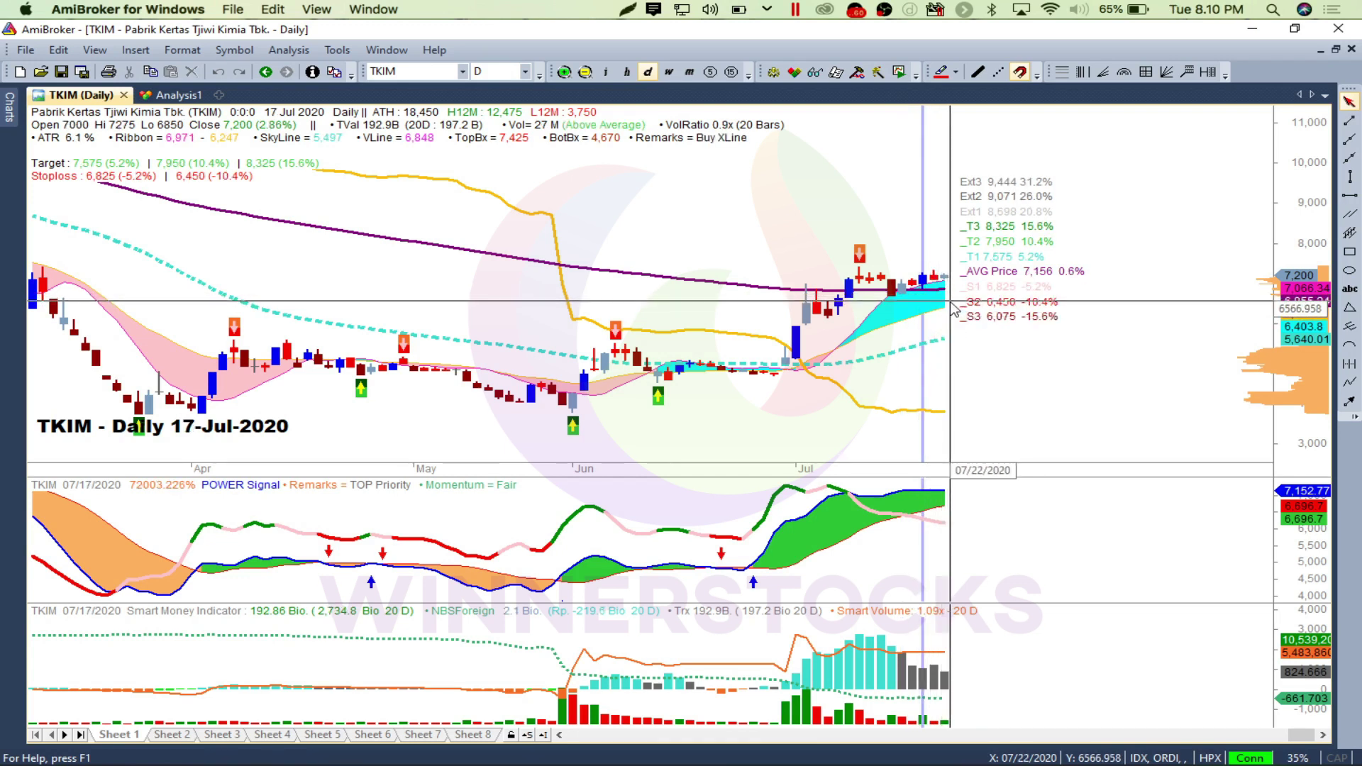
pyautogui.click(946, 313)
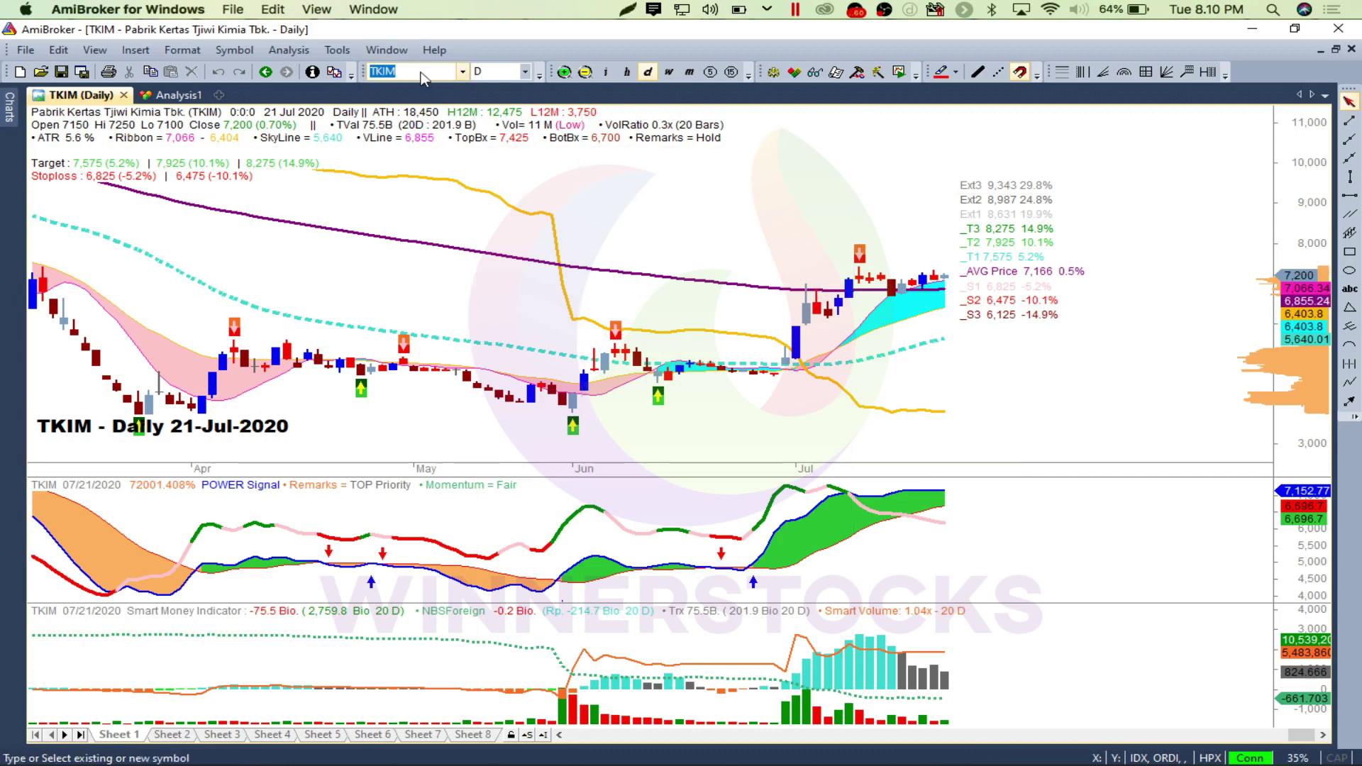
# - Load the INKP daily chart, check its 14 July and 3 April 2020 bars, and clear the bar selection
pyautogui.press('Return')
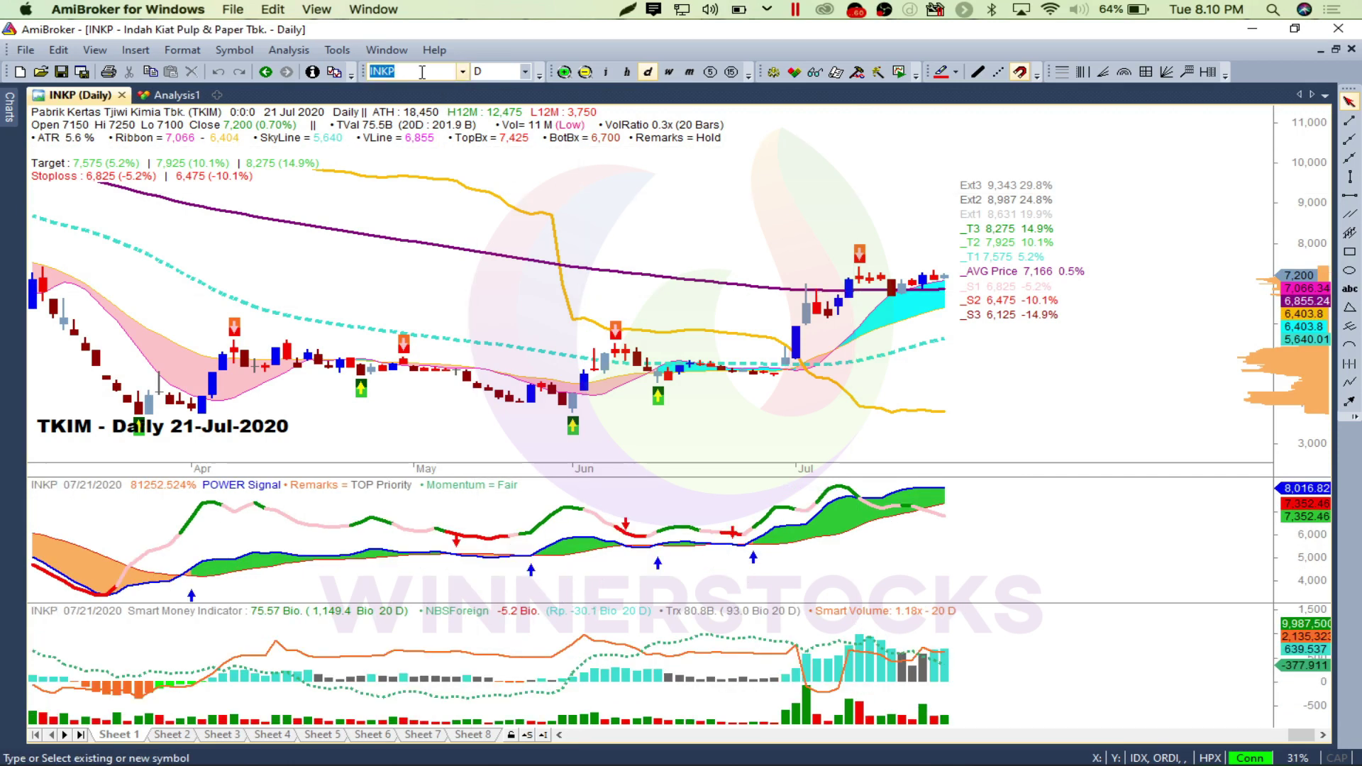
pyautogui.click(894, 222)
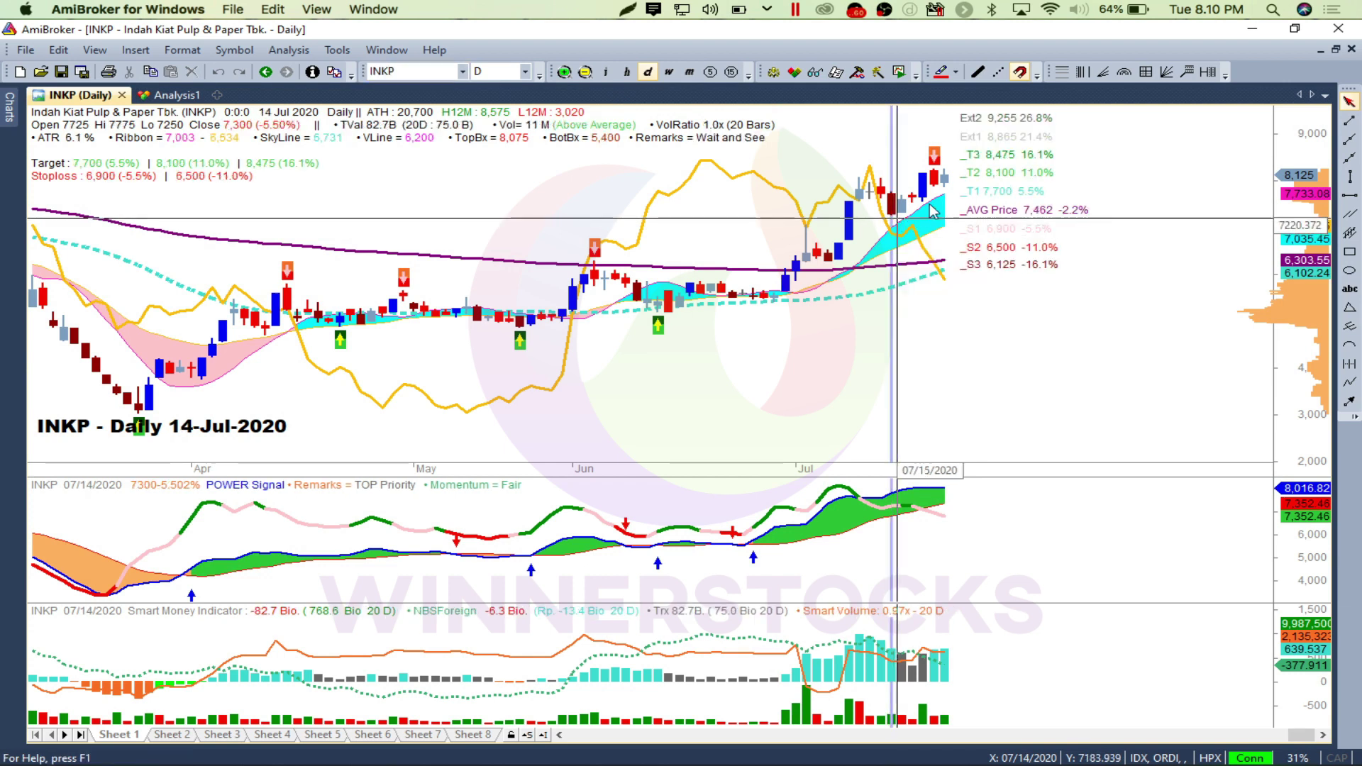
pyautogui.moveTo(954, 185)
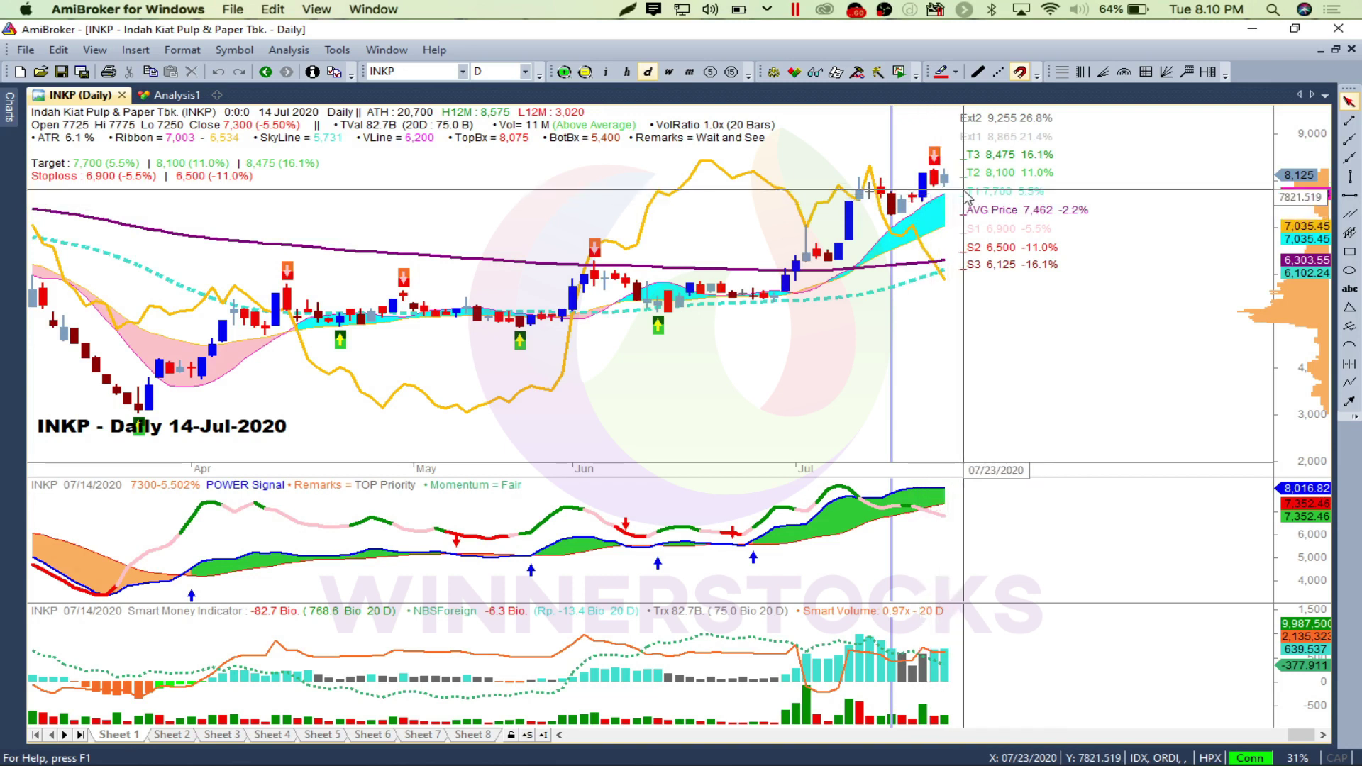
pyautogui.click(200, 383)
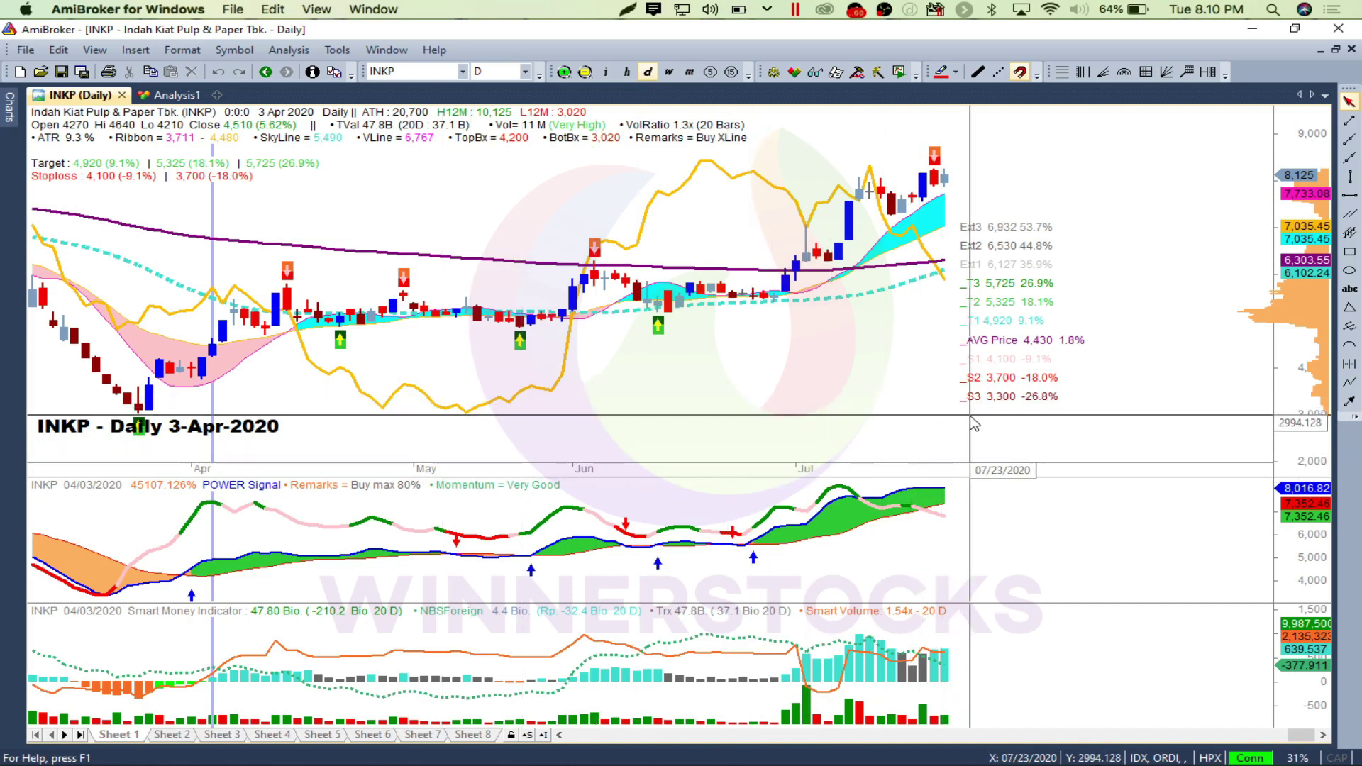
pyautogui.press('Escape')
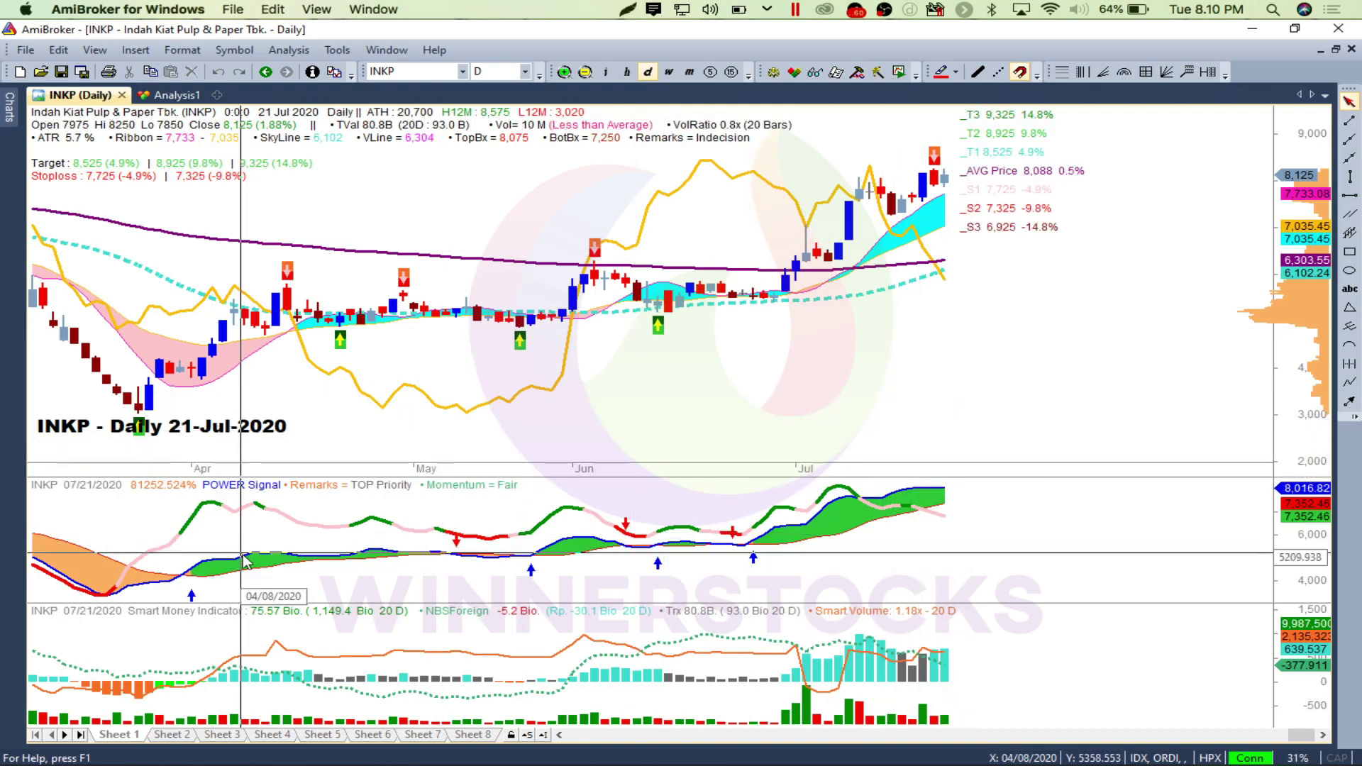
# - Return to the start of the Analysis1 results and review the AGRI, BASIC-IND, FINANCE, MINING and CONSUMER sector rows
pyautogui.click(186, 97)
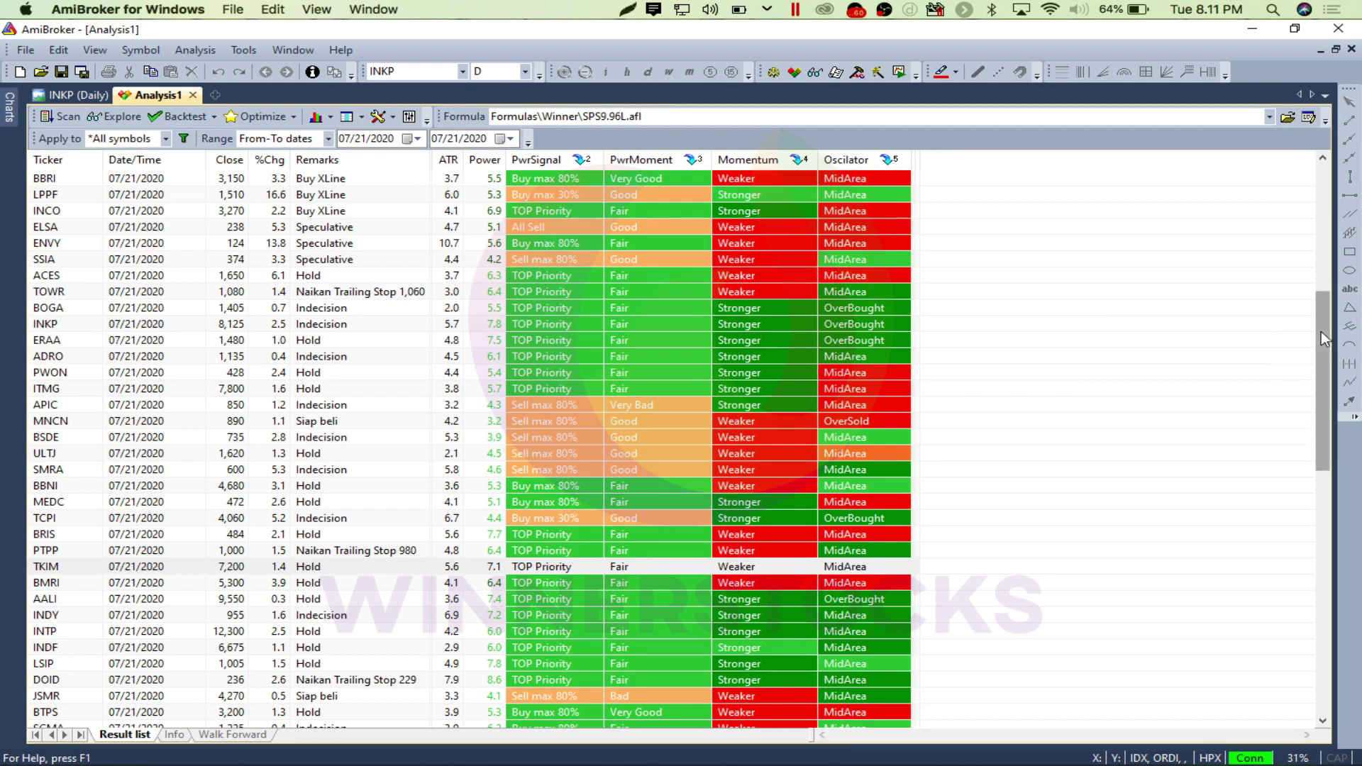
pyautogui.moveTo(1320, 331); pyautogui.dragTo(1320, 199)
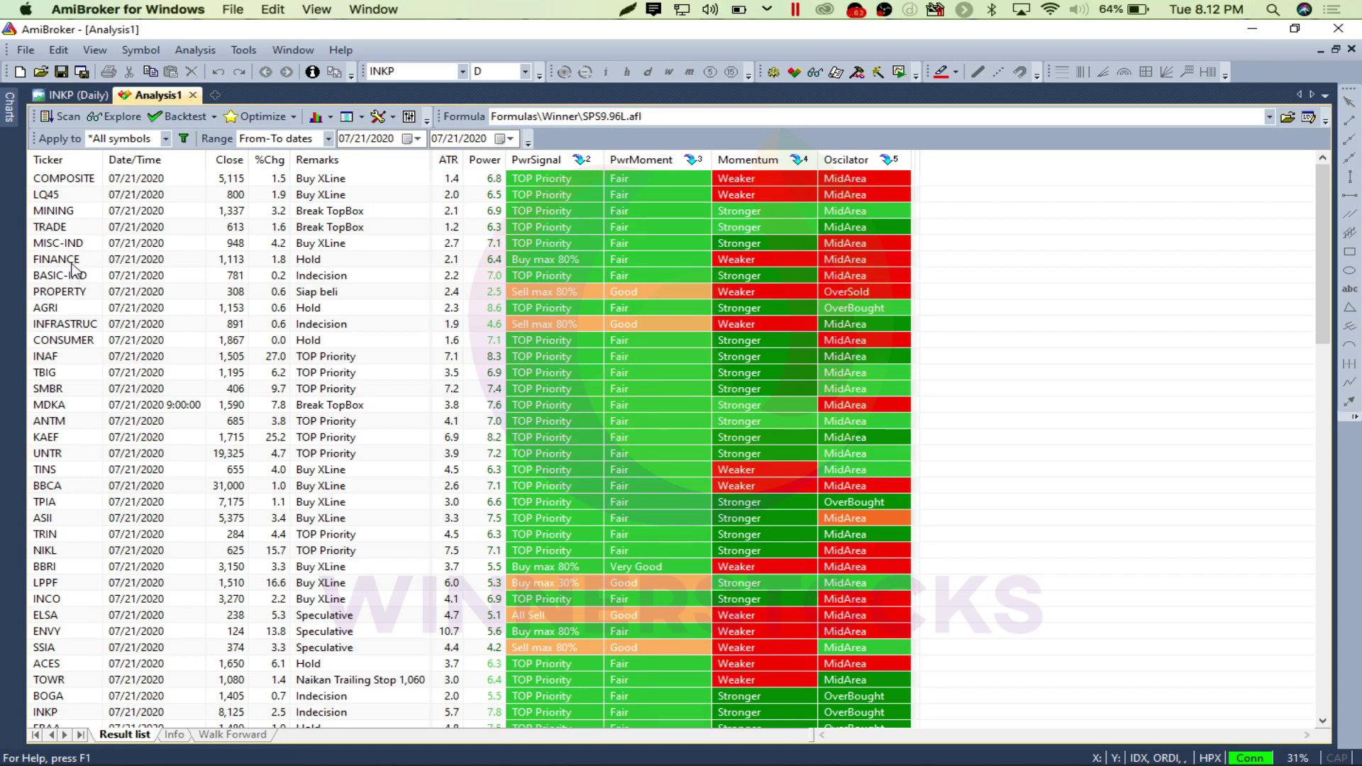
pyautogui.click(68, 313)
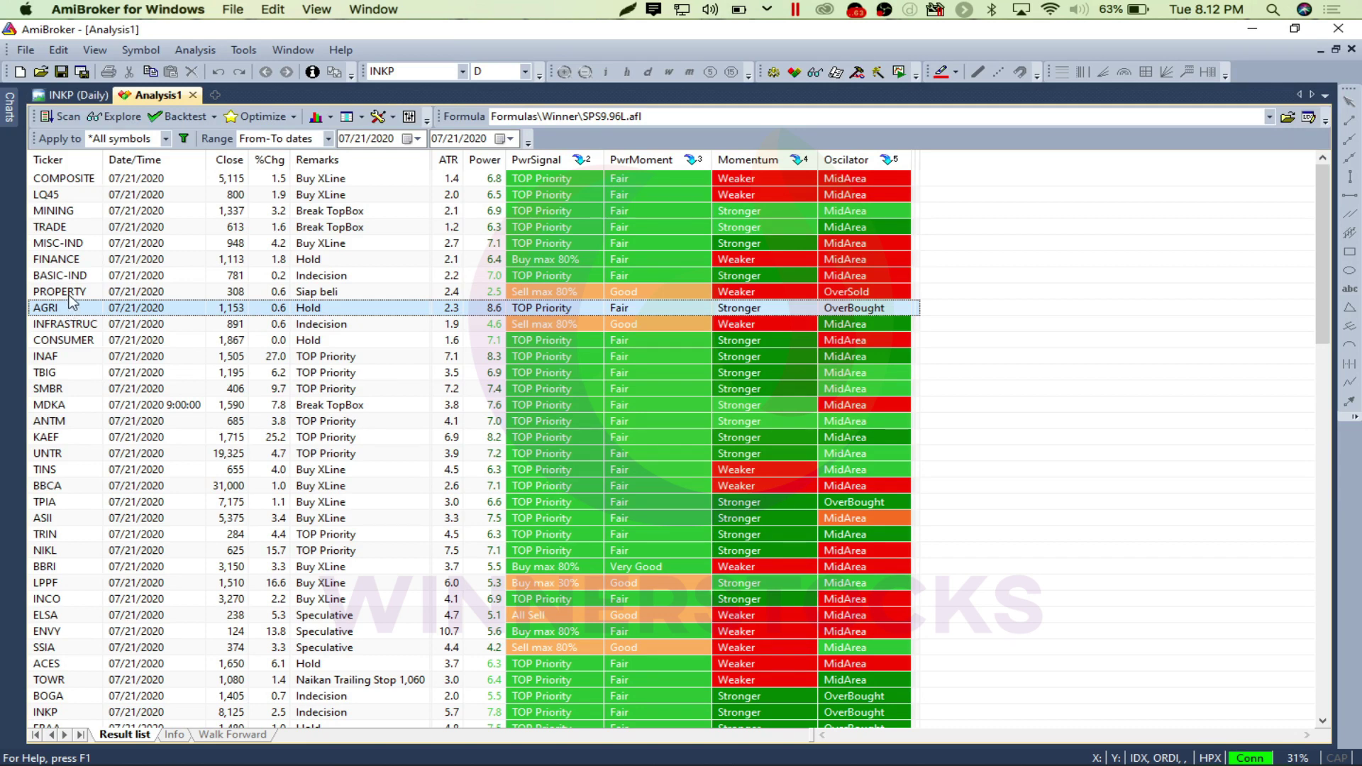
pyautogui.click(68, 278)
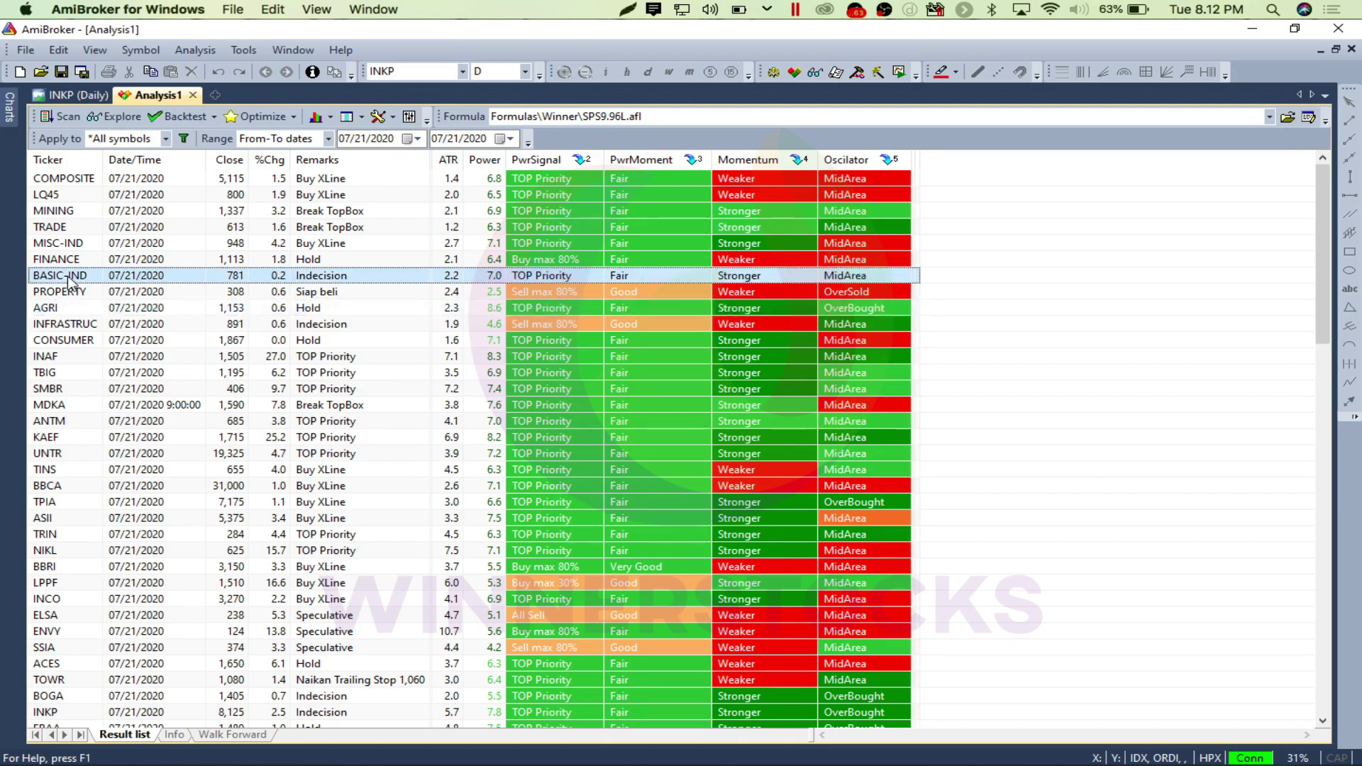
pyautogui.click(67, 310)
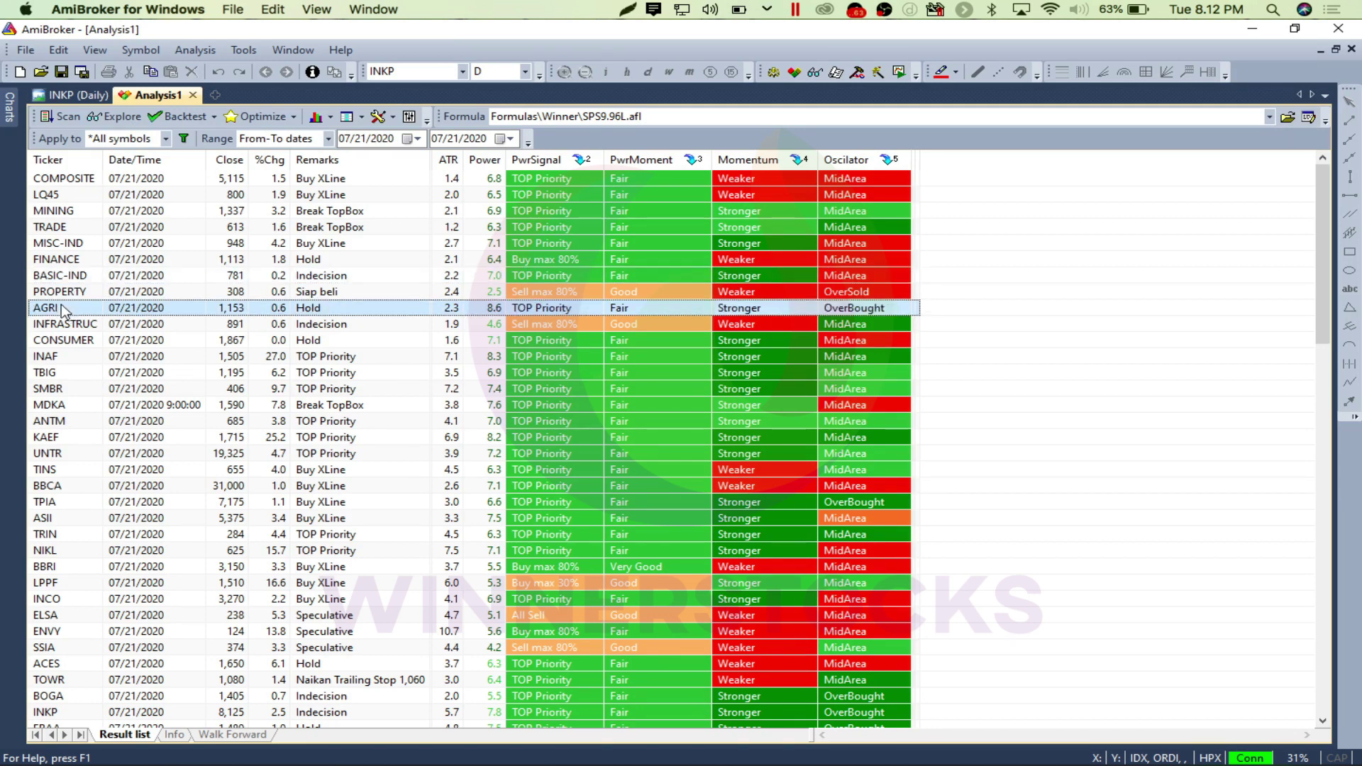
pyautogui.click(68, 261)
pyautogui.click(74, 212)
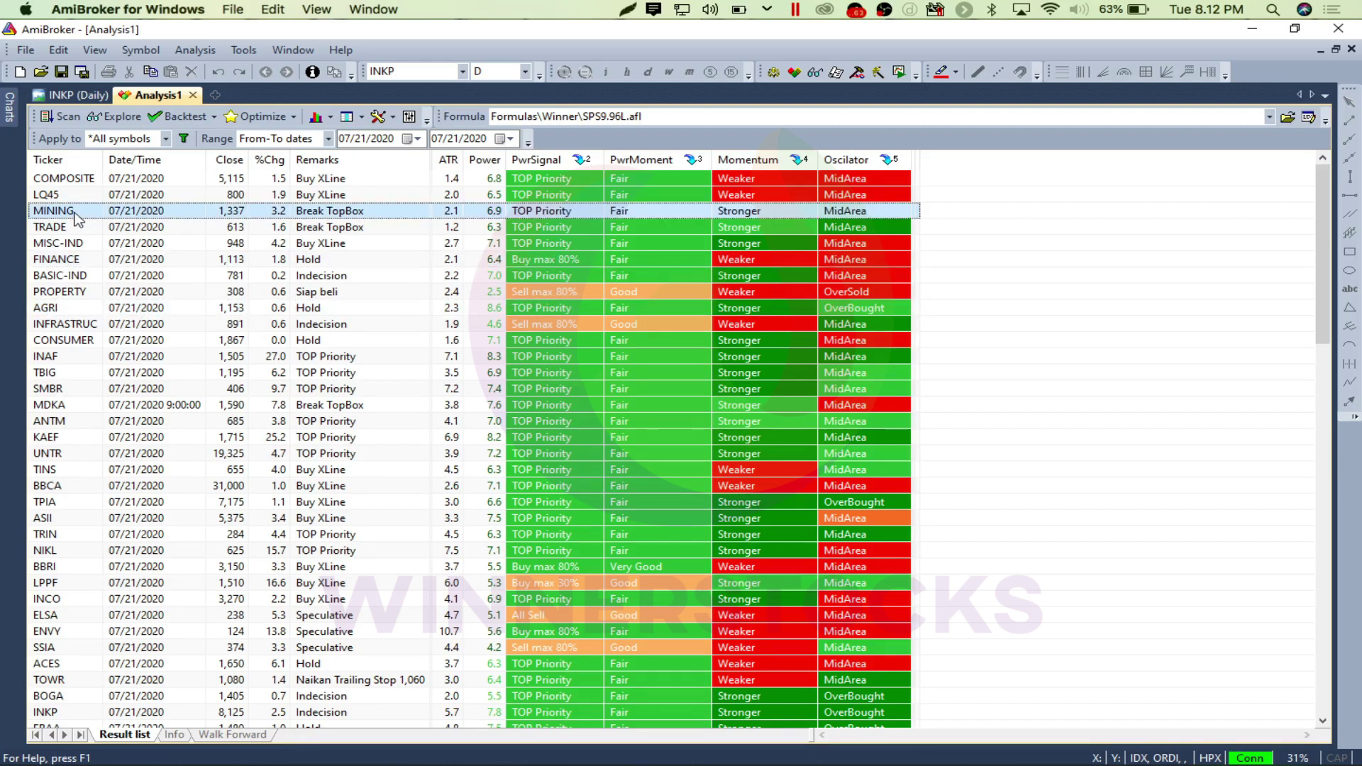
pyautogui.click(74, 344)
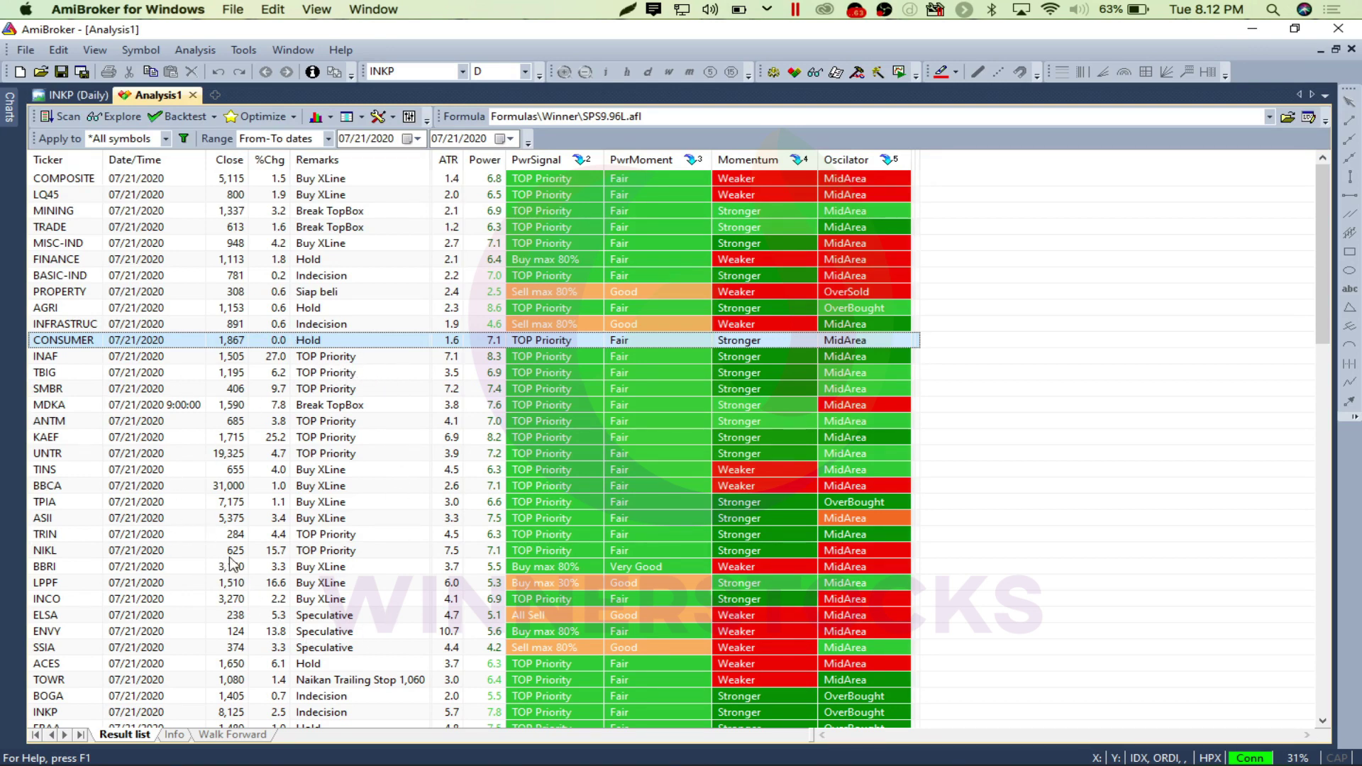
# - Review the full Analysis1 result list down to its last ticker, and open the INAF daily chart
pyautogui.scroll(-3, 383, 521)
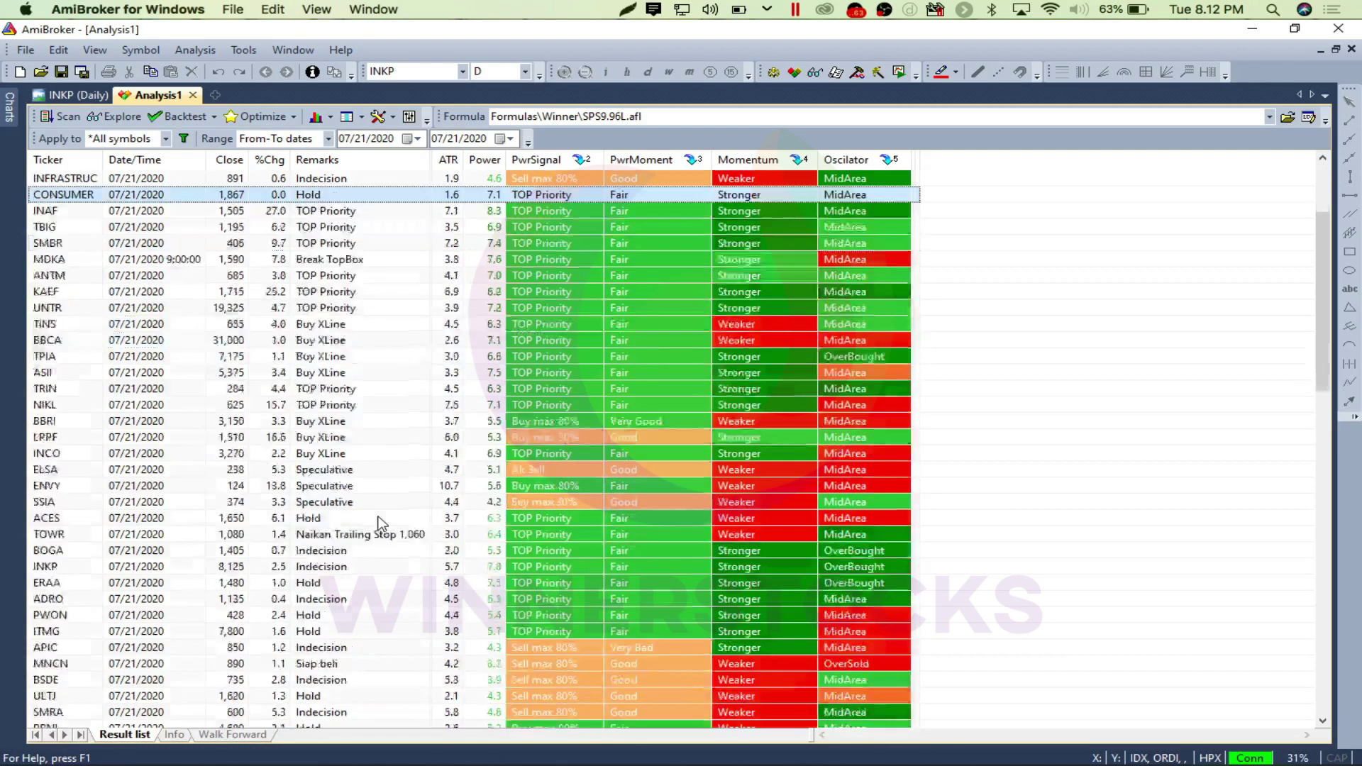
pyautogui.scroll(-15, 379, 523)
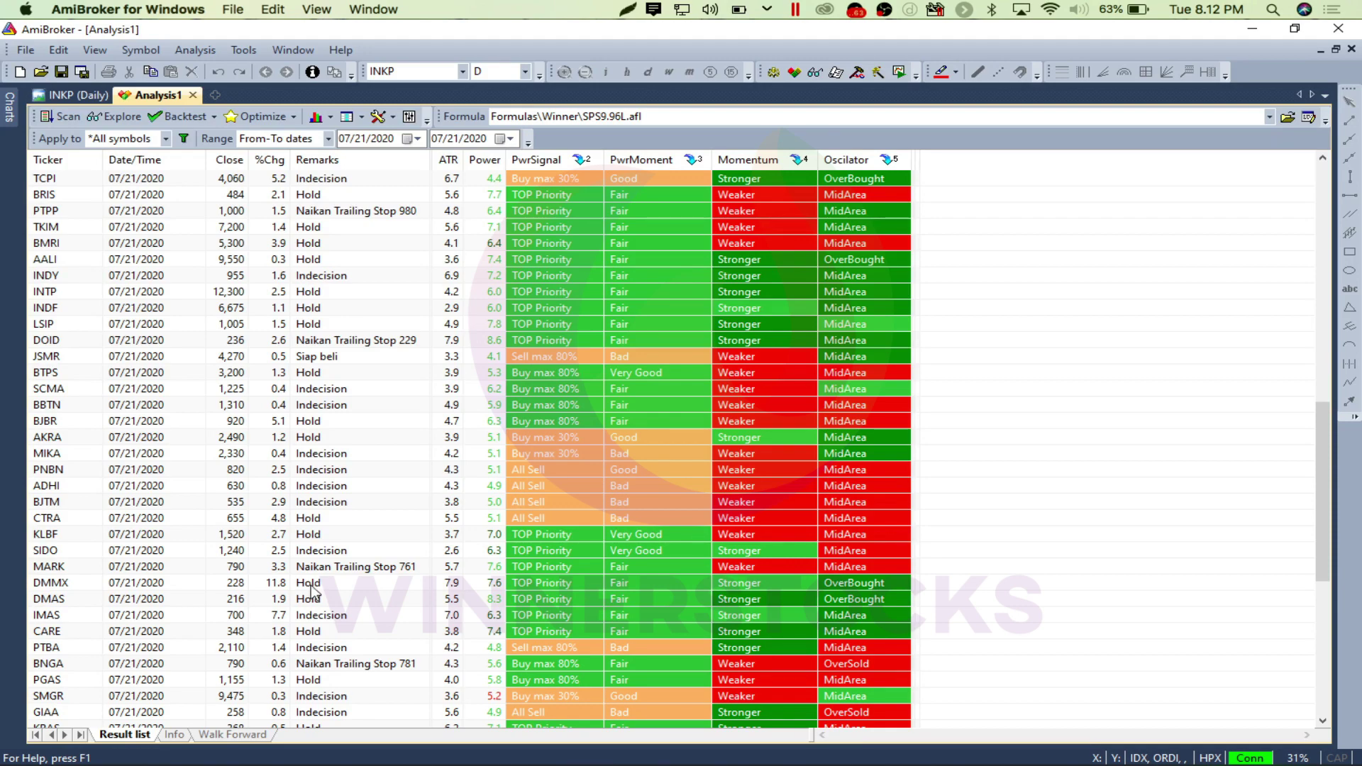
pyautogui.scroll(-8, 313, 589)
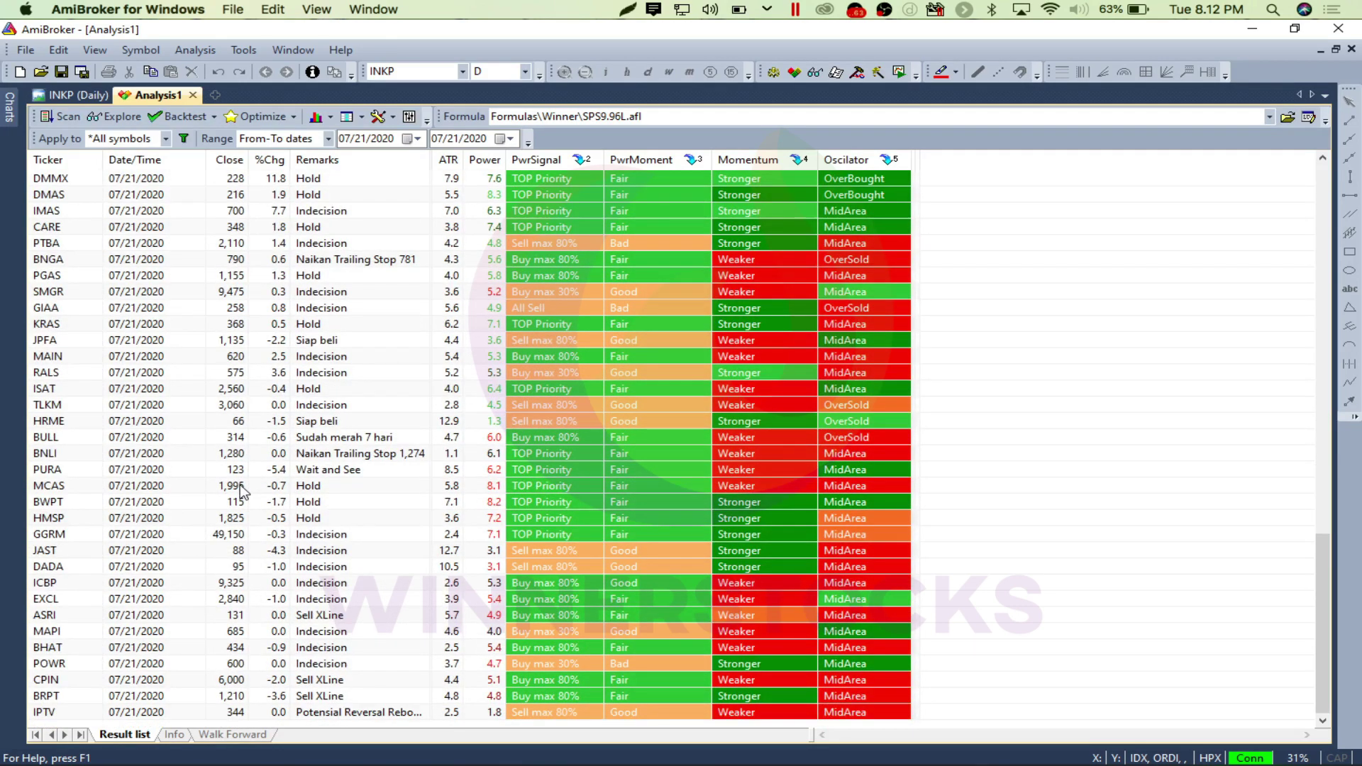
pyautogui.scroll(20, 333, 447)
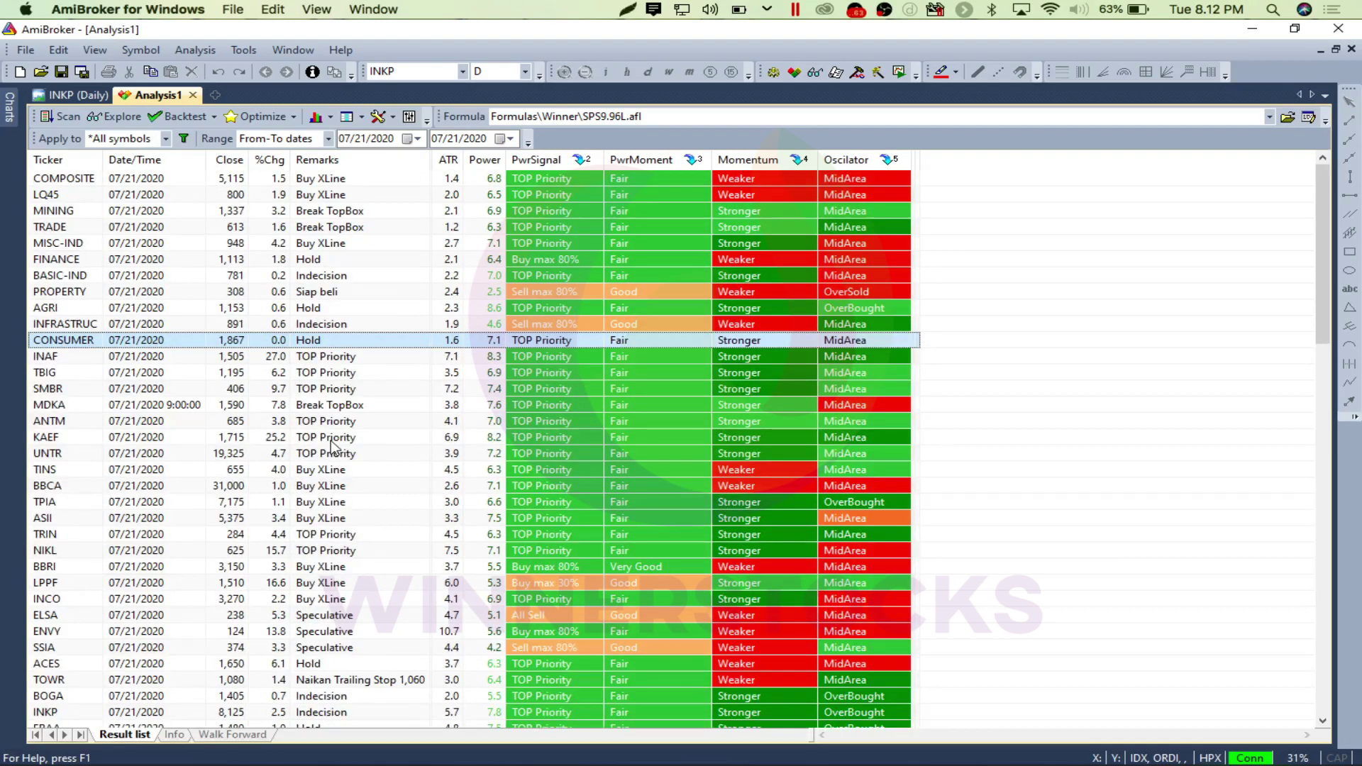
pyautogui.click(54, 358)
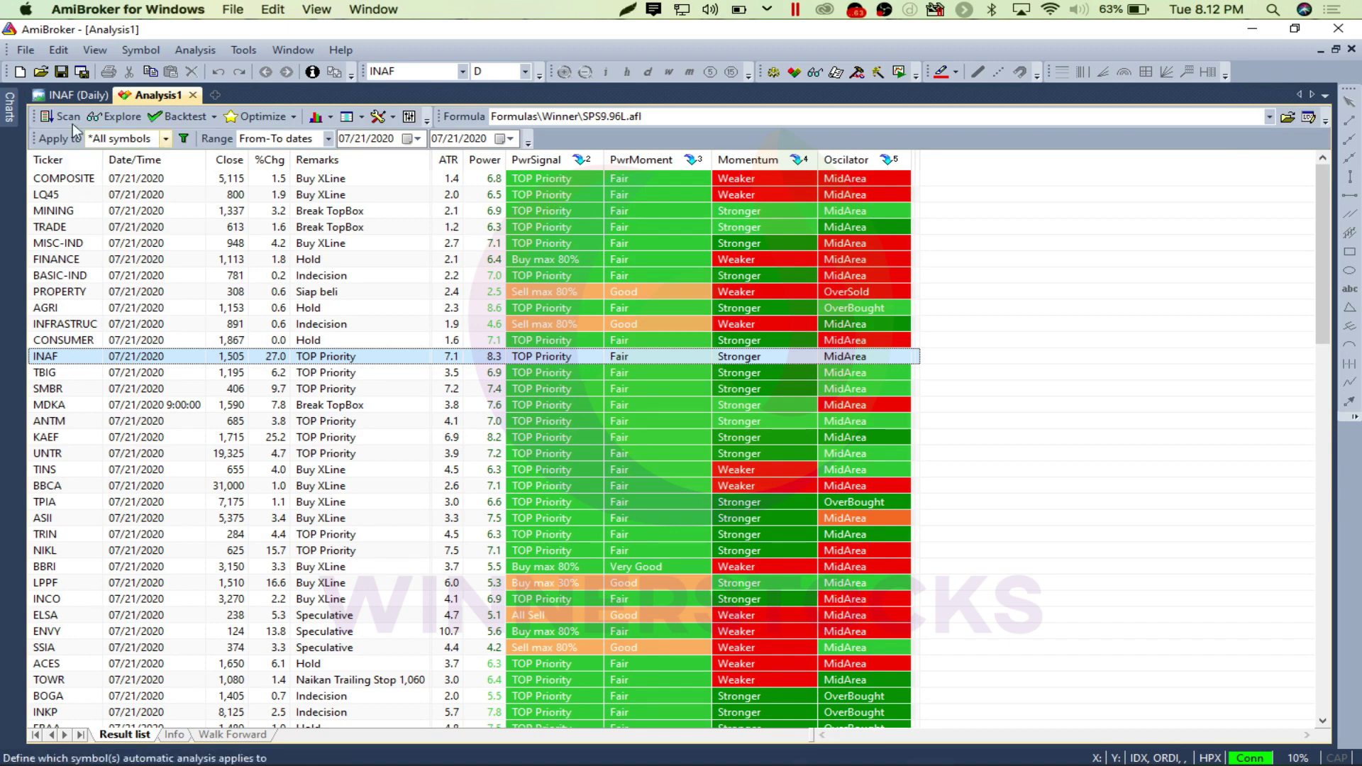
pyautogui.click(78, 94)
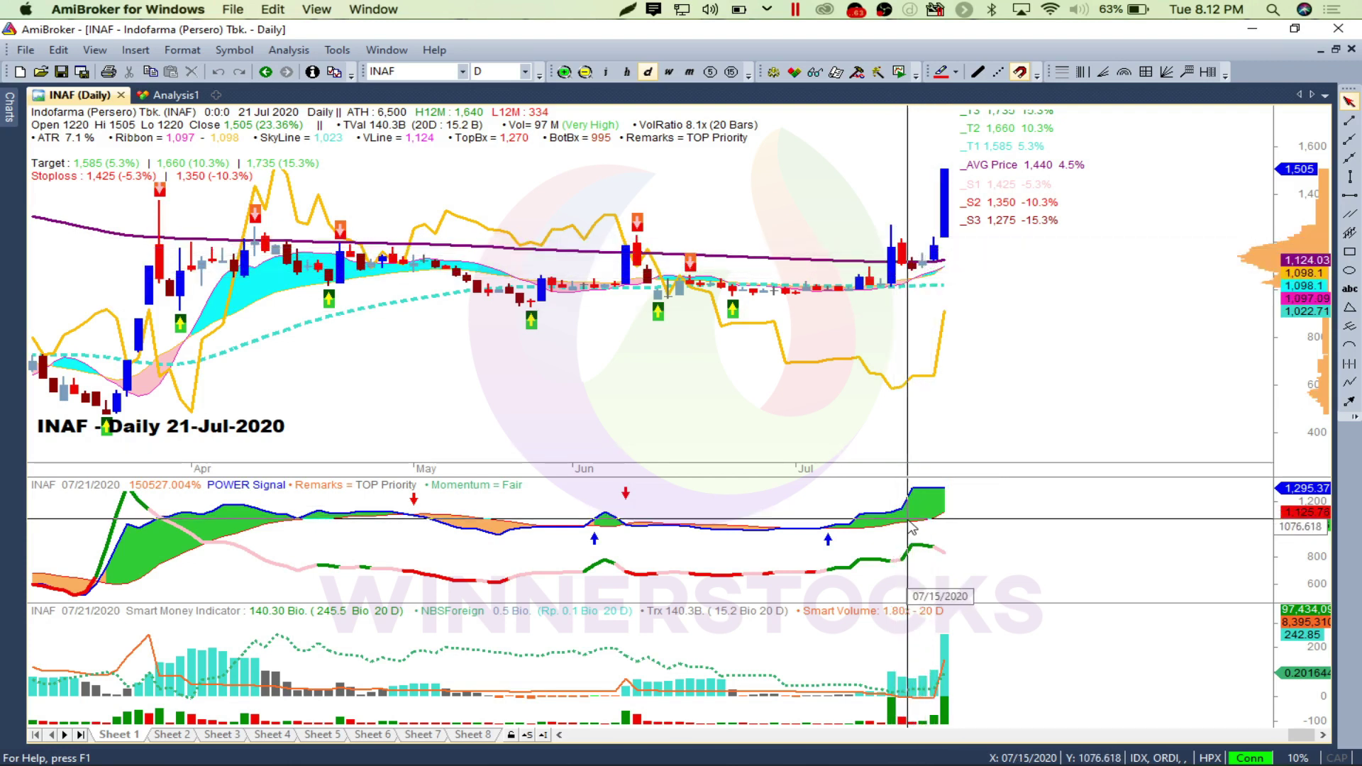
# - Select INAF's 20 July 2020 bar, return to the latest bar and compare its price level with the June and April candles
pyautogui.click(934, 281)
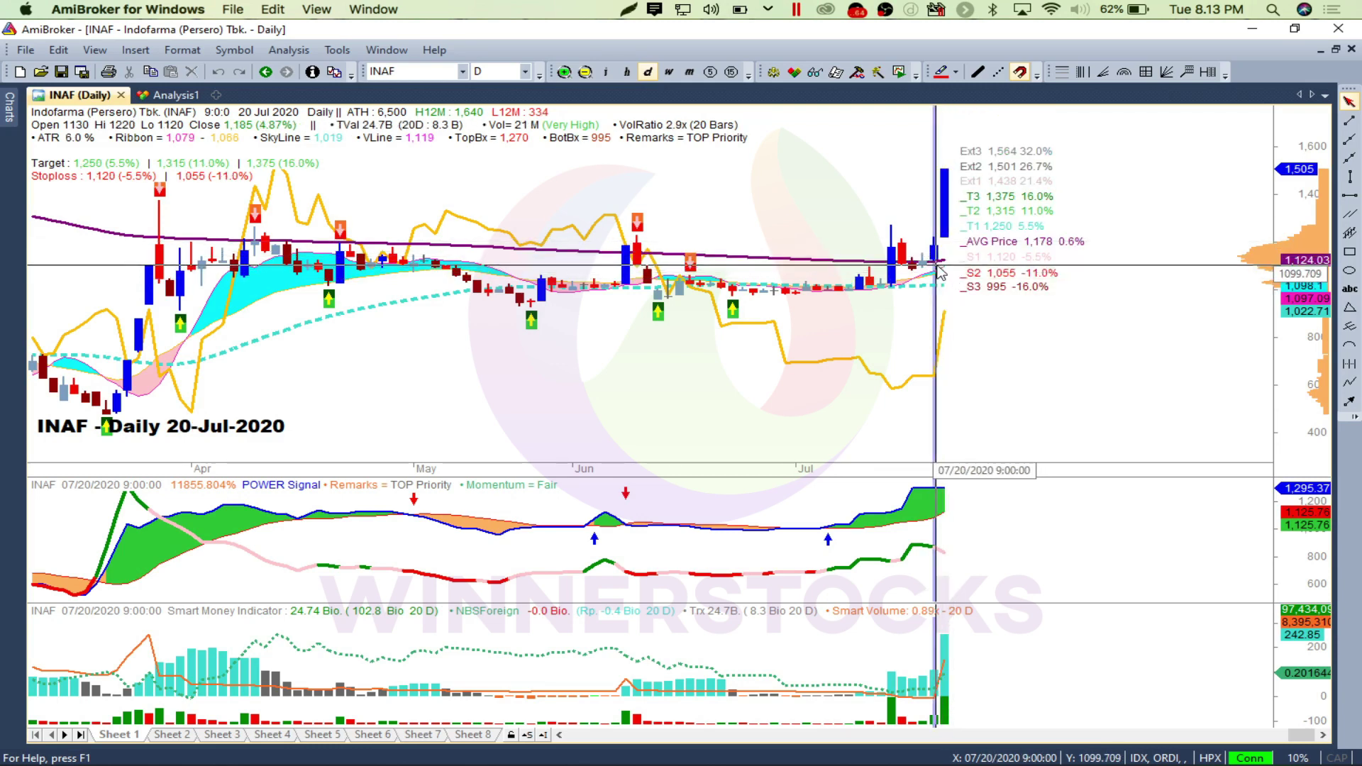
pyautogui.moveTo(946, 265)
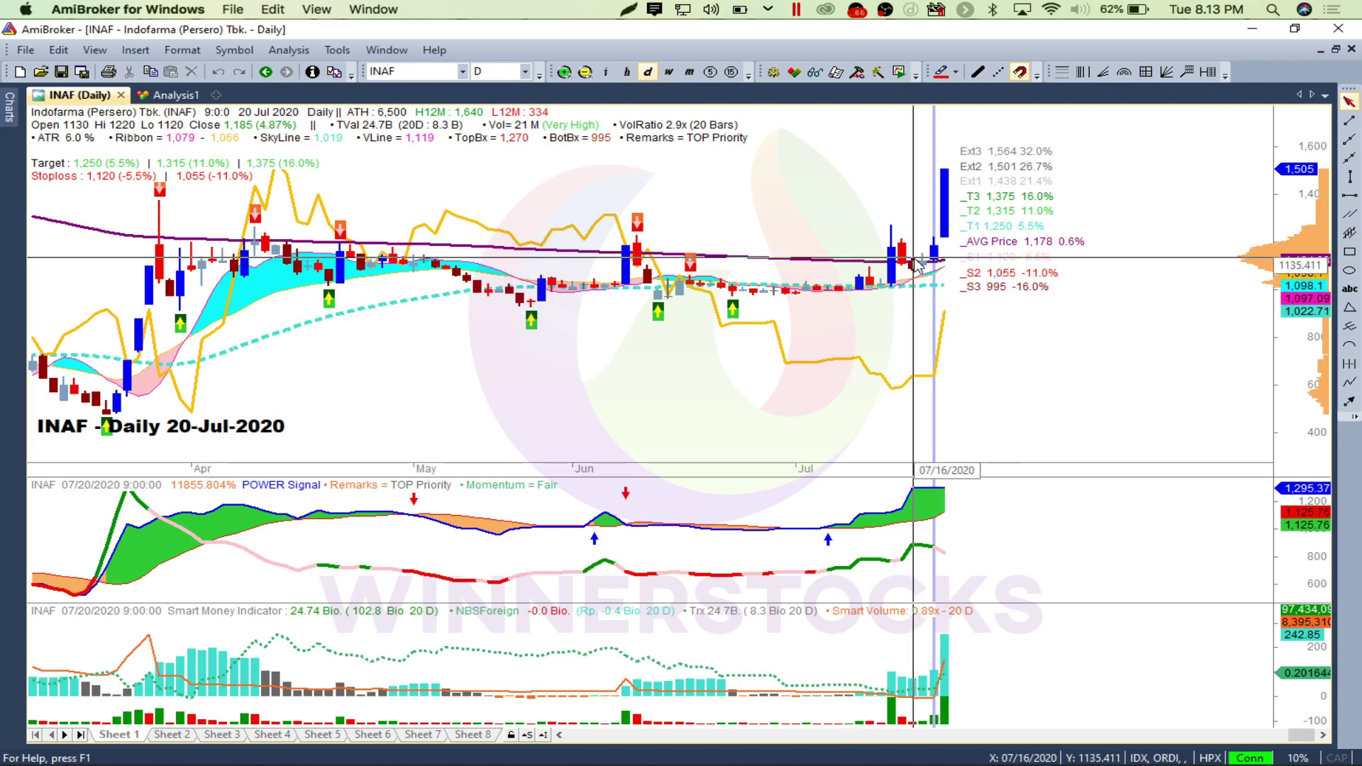
pyautogui.click(1083, 317)
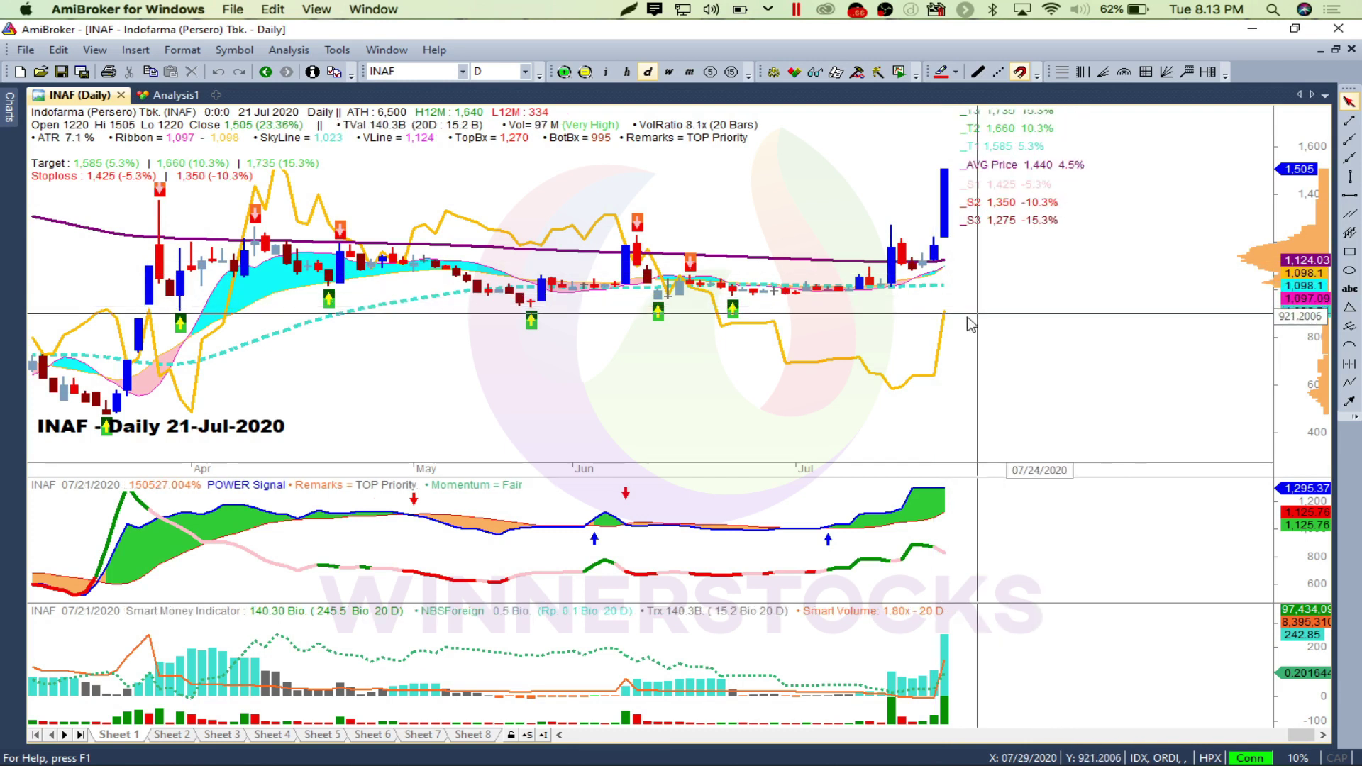
pyautogui.moveTo(936, 325)
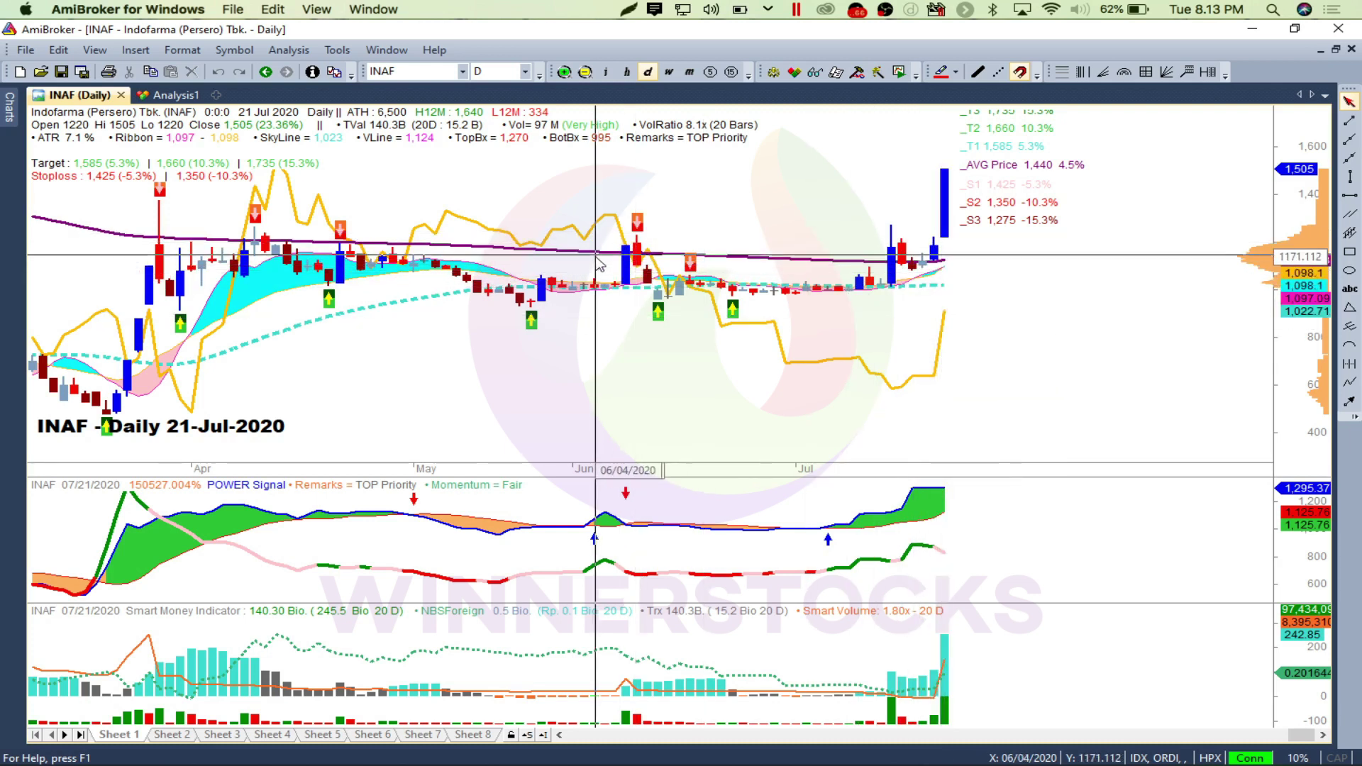
pyautogui.moveTo(620, 263)
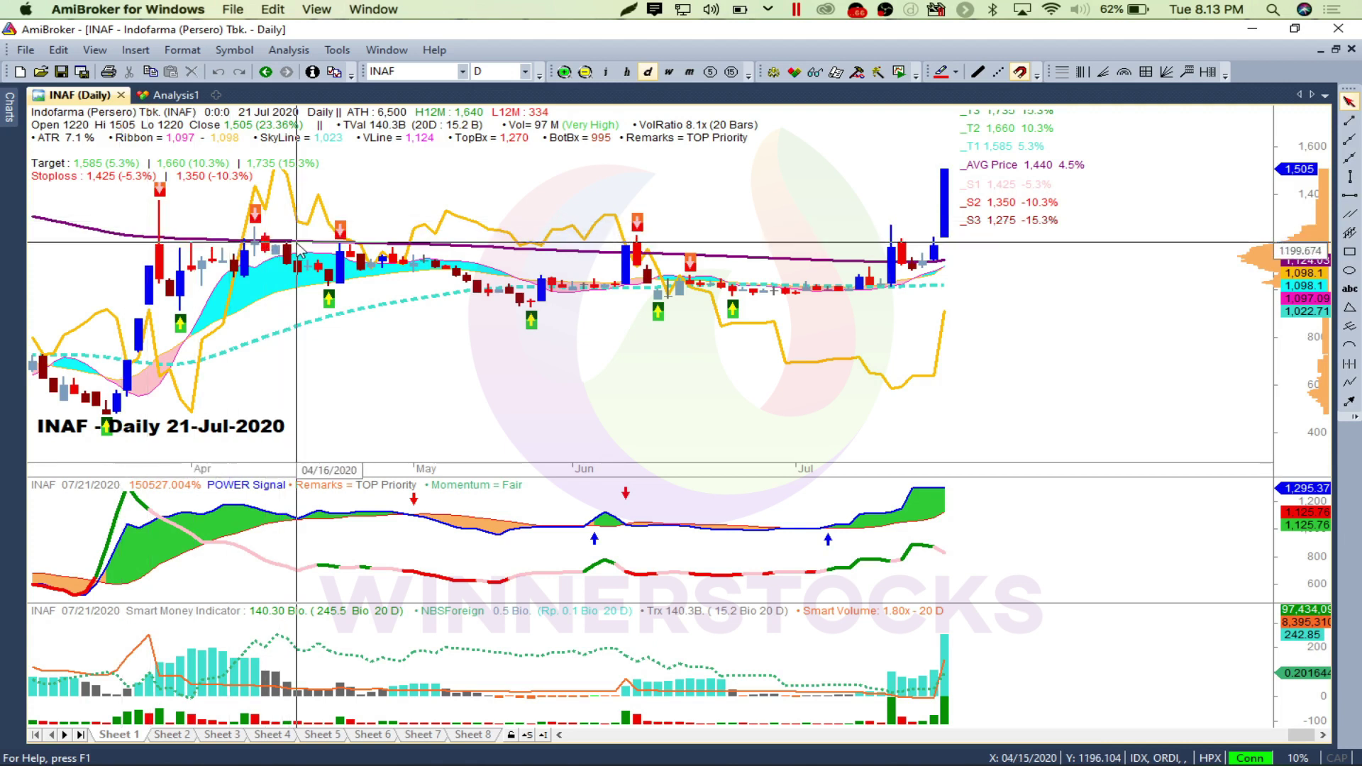
pyautogui.moveTo(299, 249)
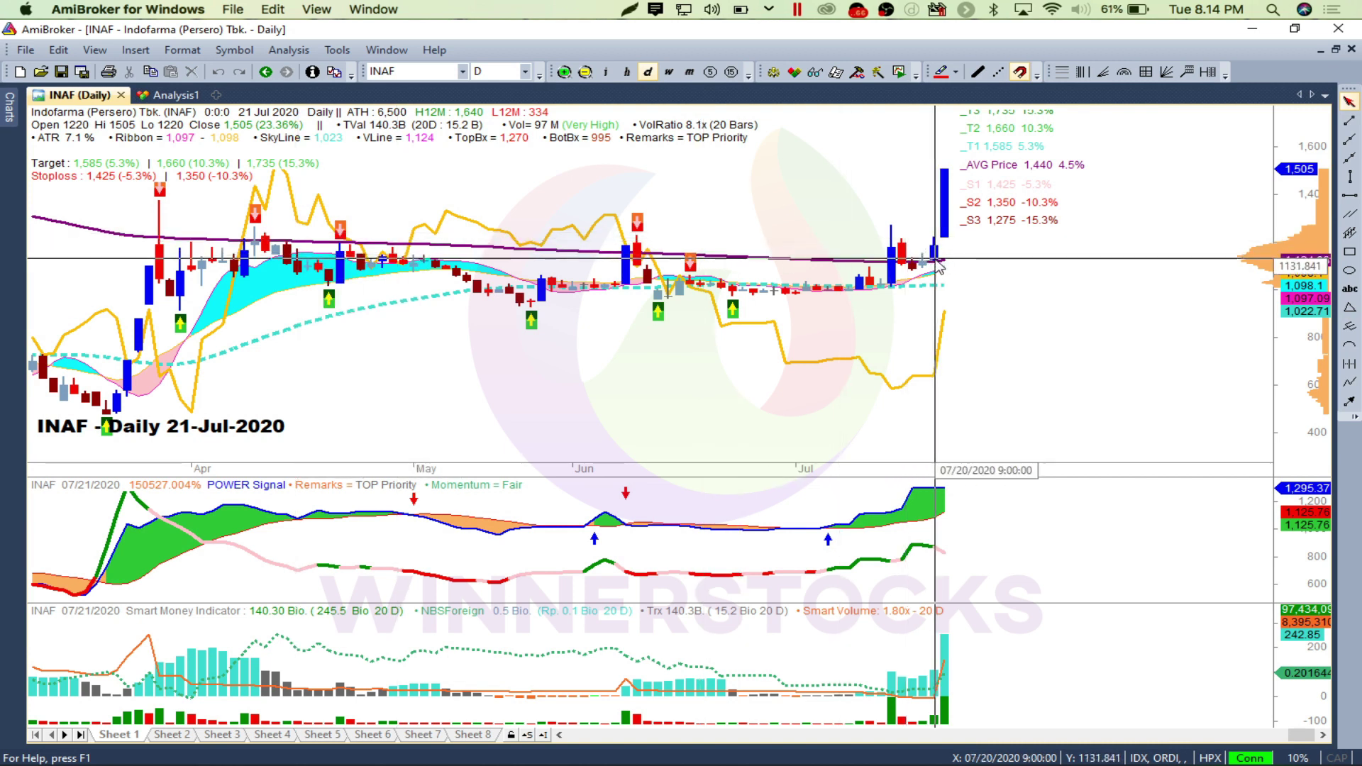
# - Load the KLBF daily chart, inspect its 20 July 2020 bar, and return to the latest bar to examine its upper wick
pyautogui.moveTo(939, 265)
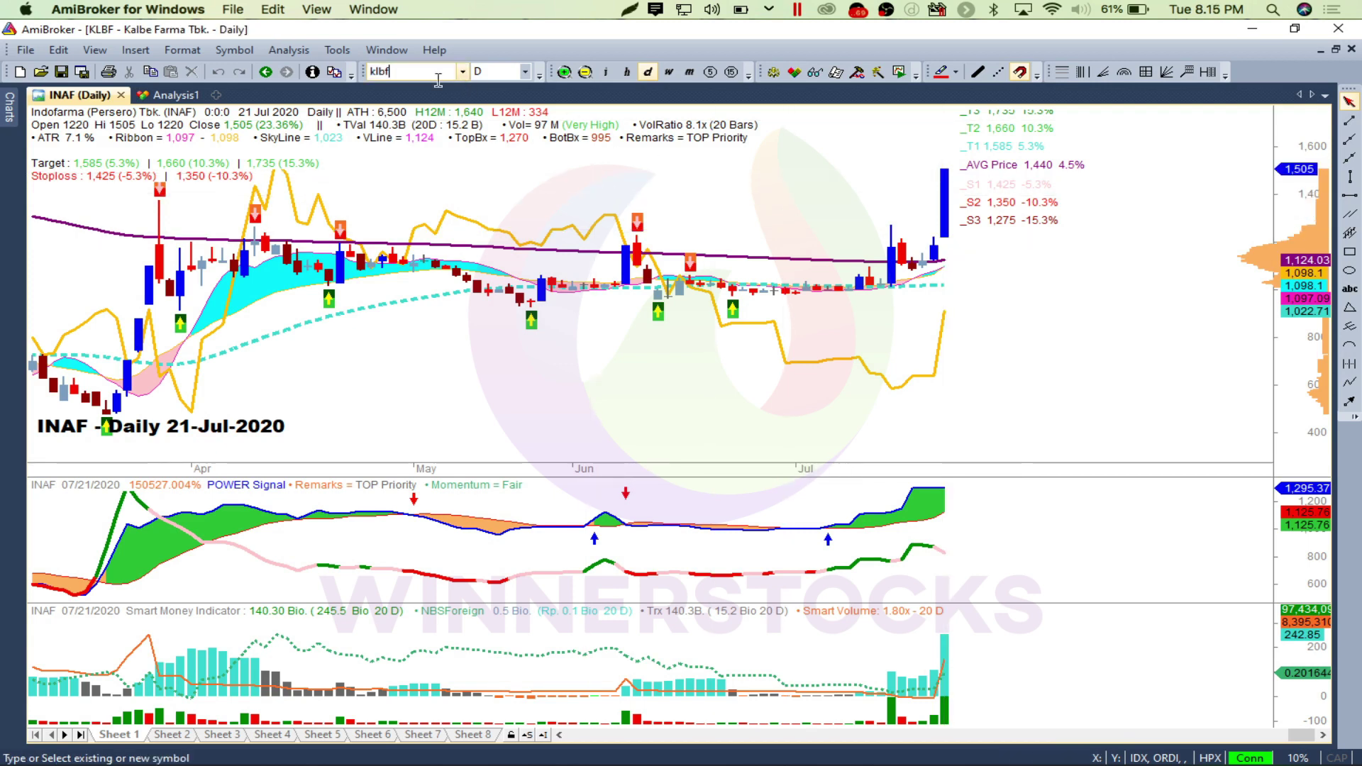
pyautogui.press('Return')
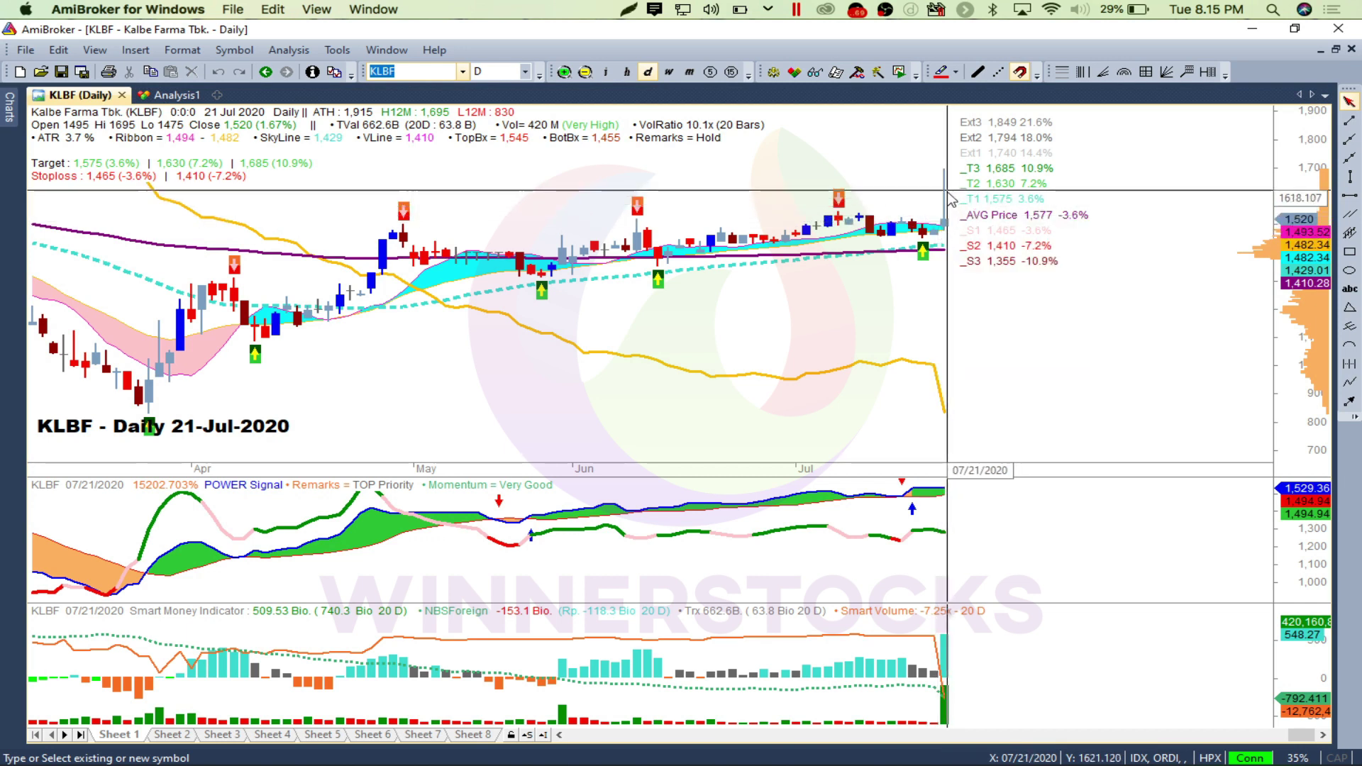
pyautogui.moveTo(950, 201)
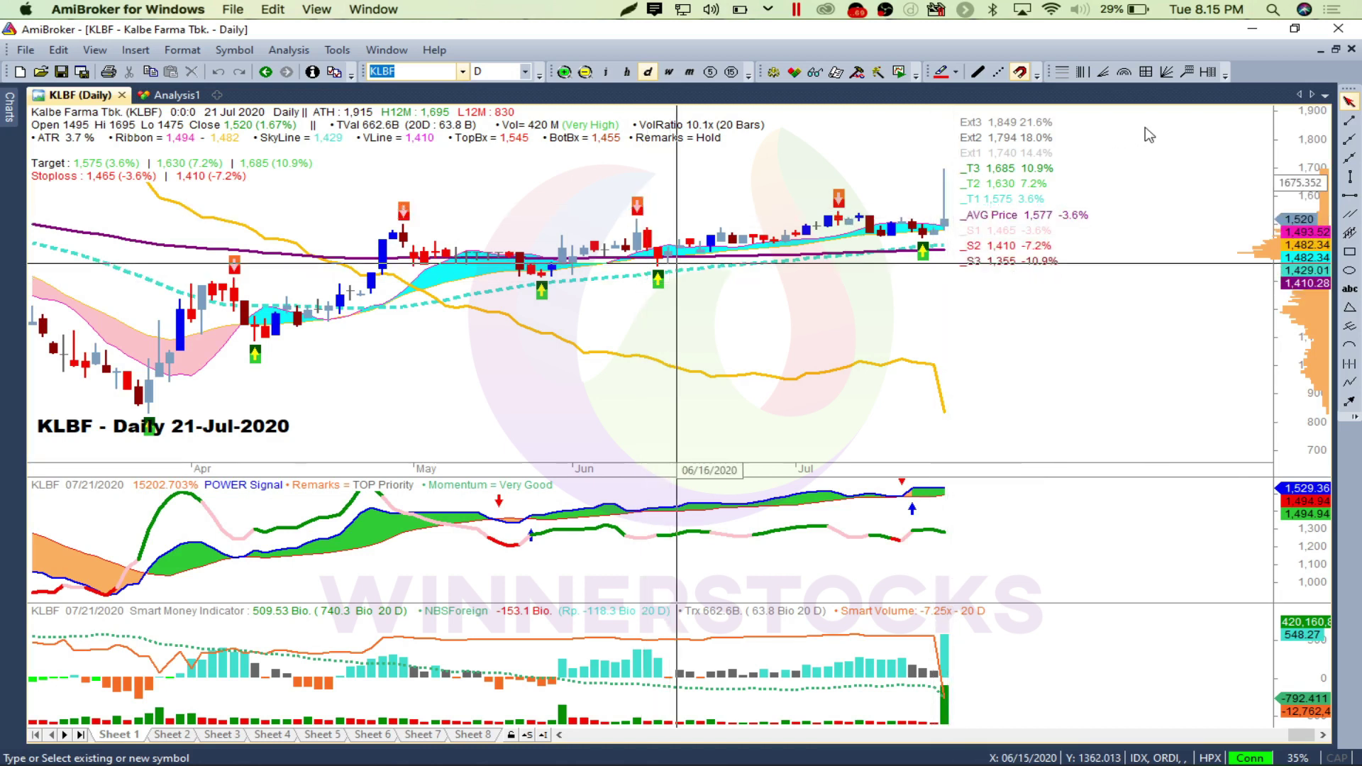
pyautogui.click(935, 241)
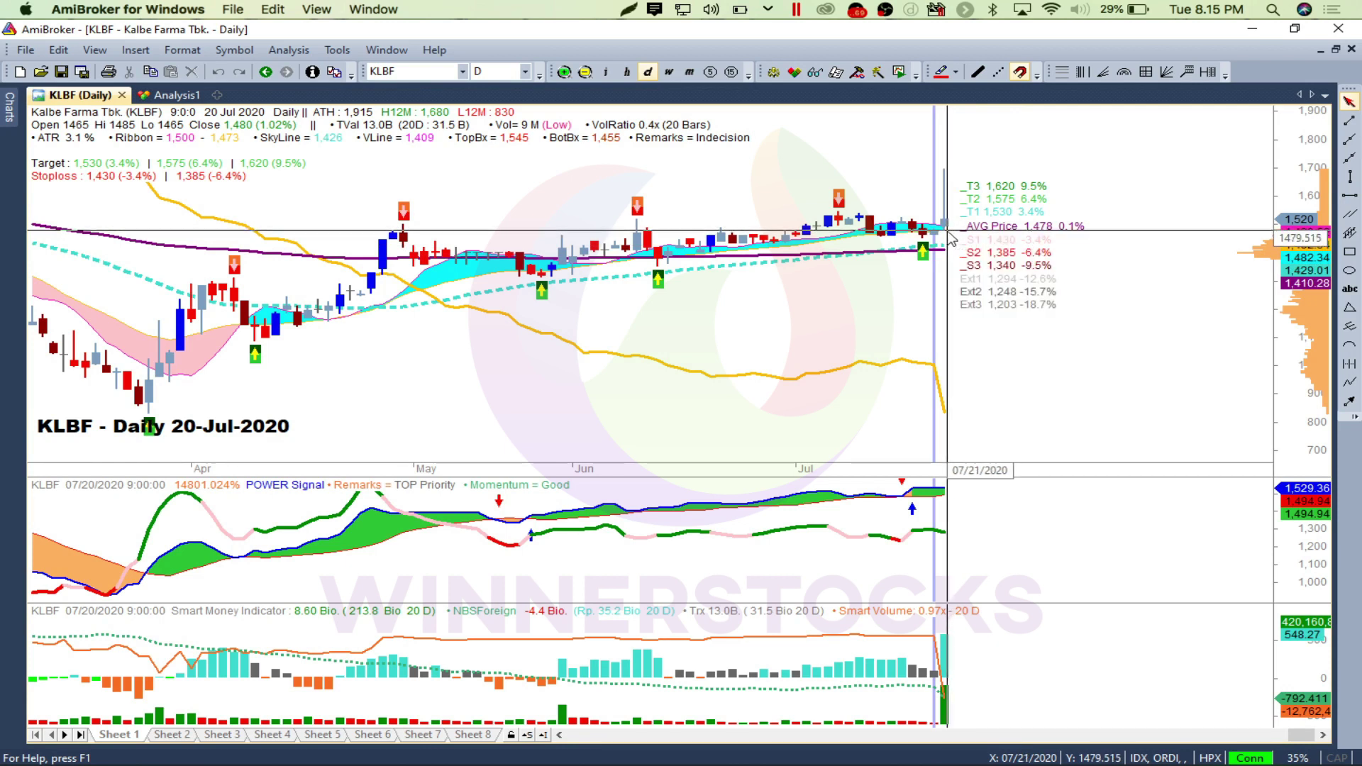
pyautogui.moveTo(950, 239)
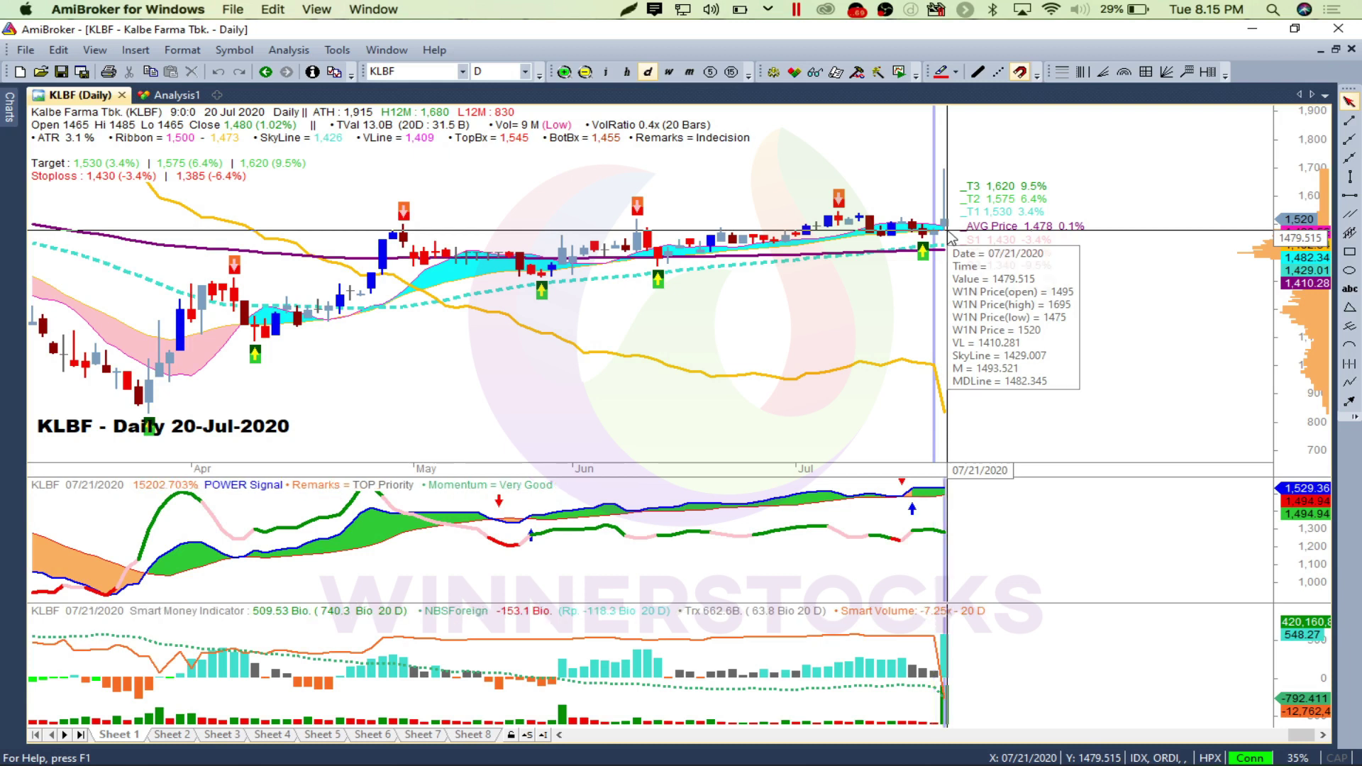
pyautogui.click(950, 236)
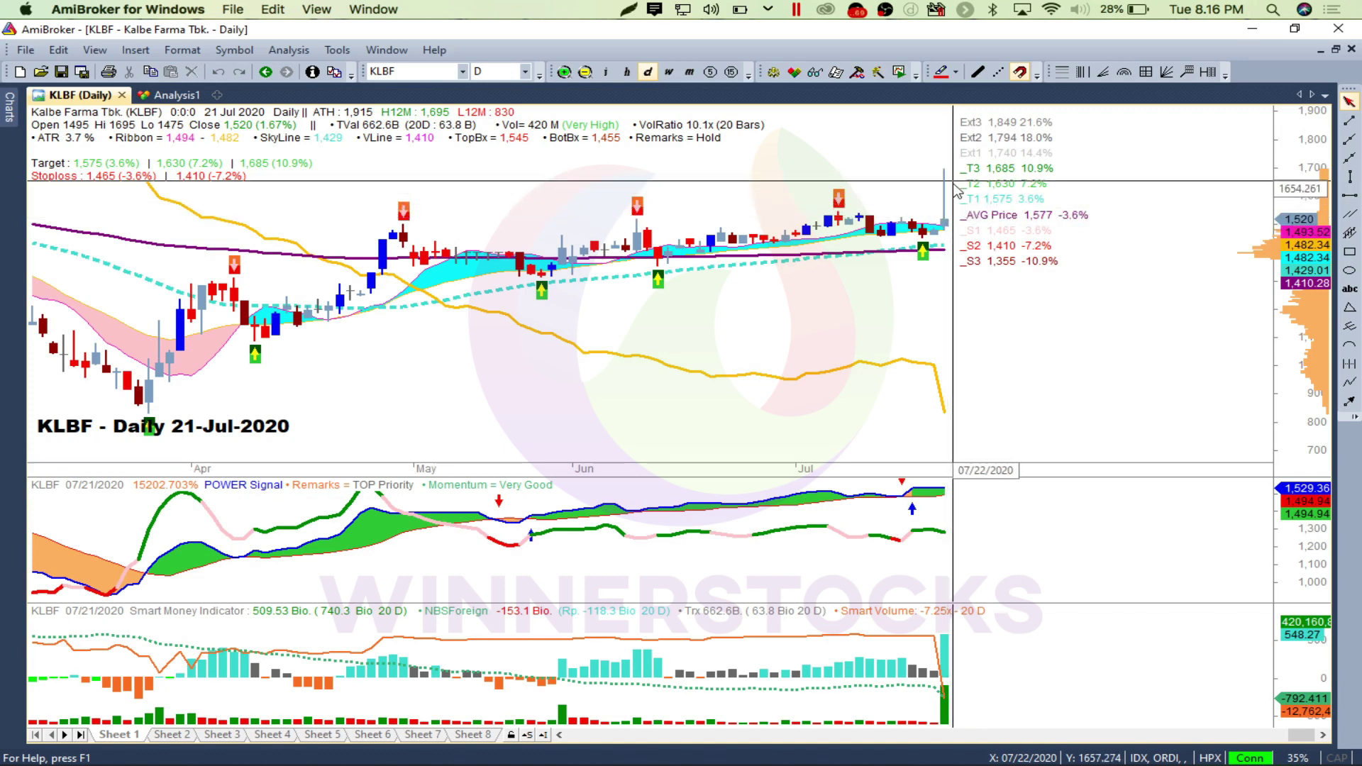
pyautogui.moveTo(949, 214)
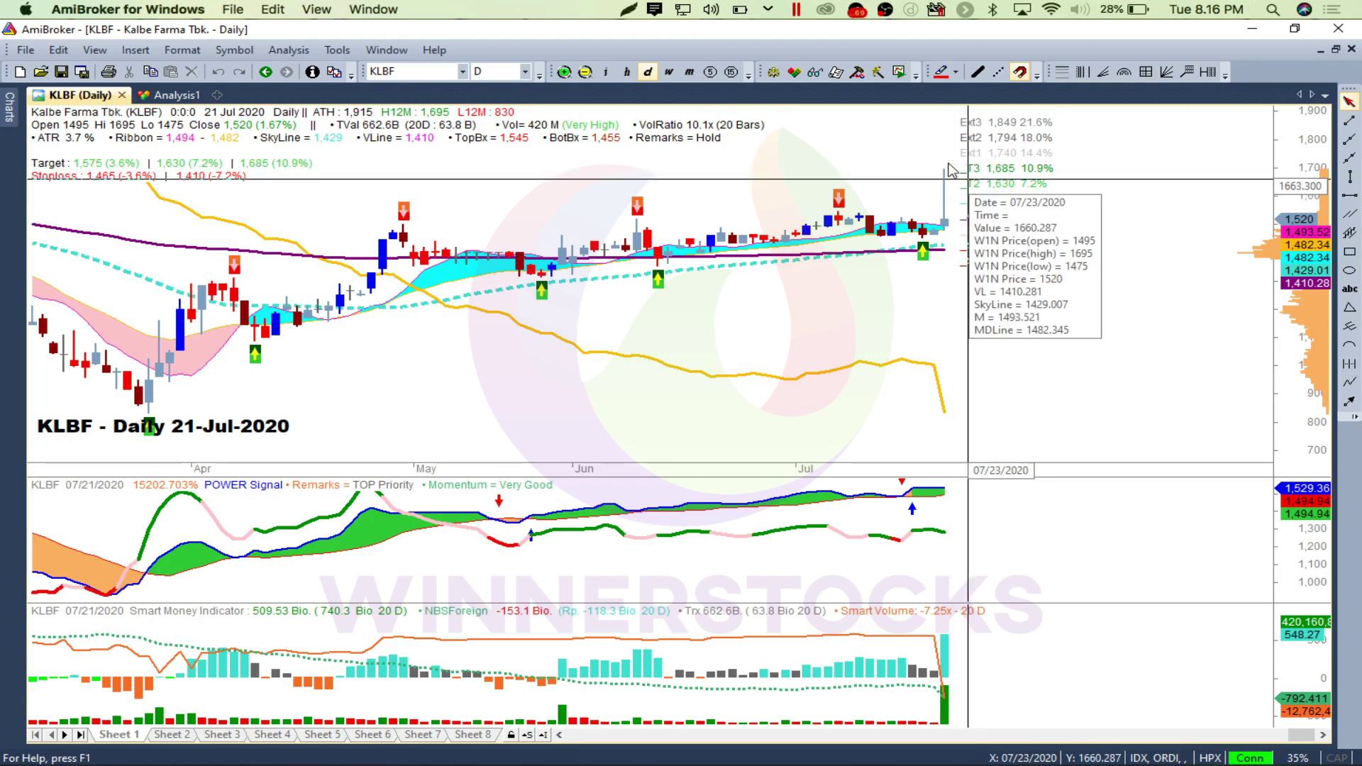
# - Open the TBIG daily chart from the Analysis1 results, check its 16 June and 28 April 2020 bars, and return to the latest bar
pyautogui.click(178, 95)
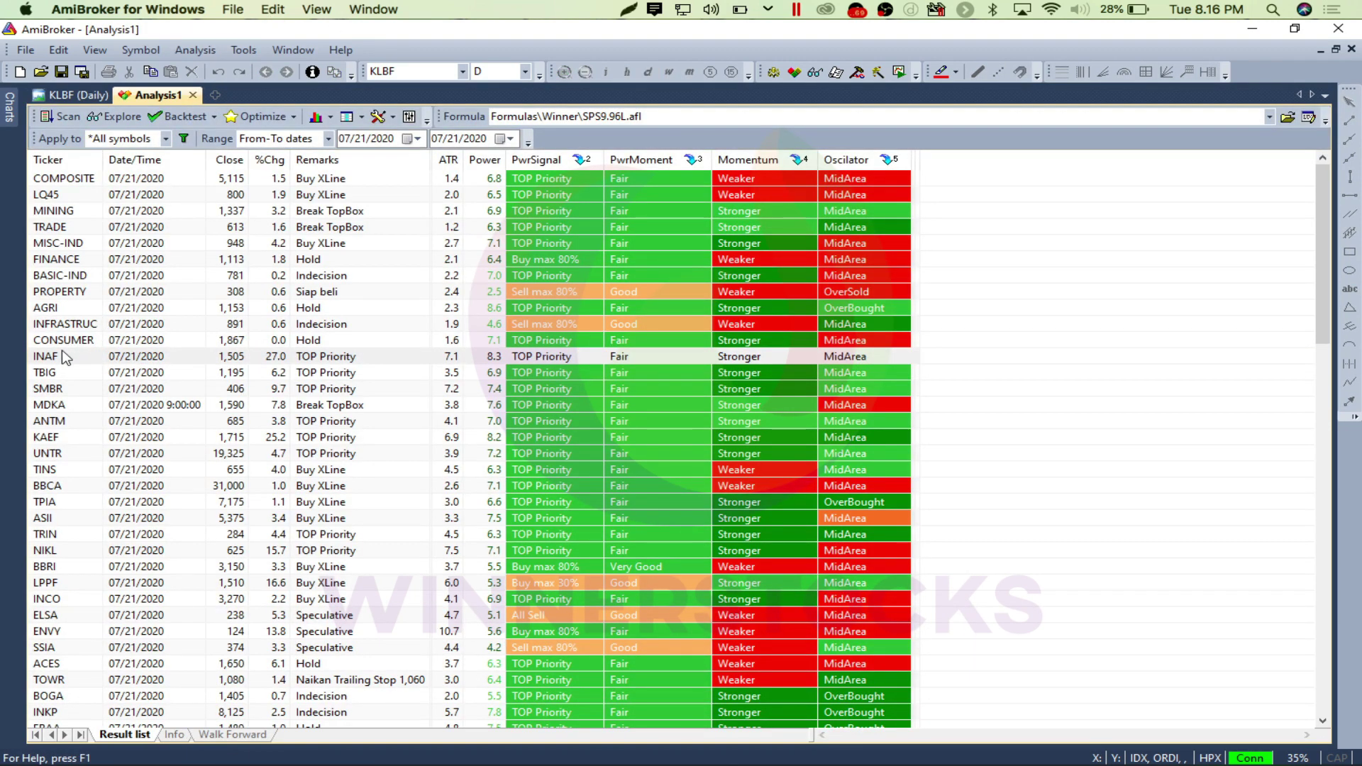
pyautogui.click(60, 372)
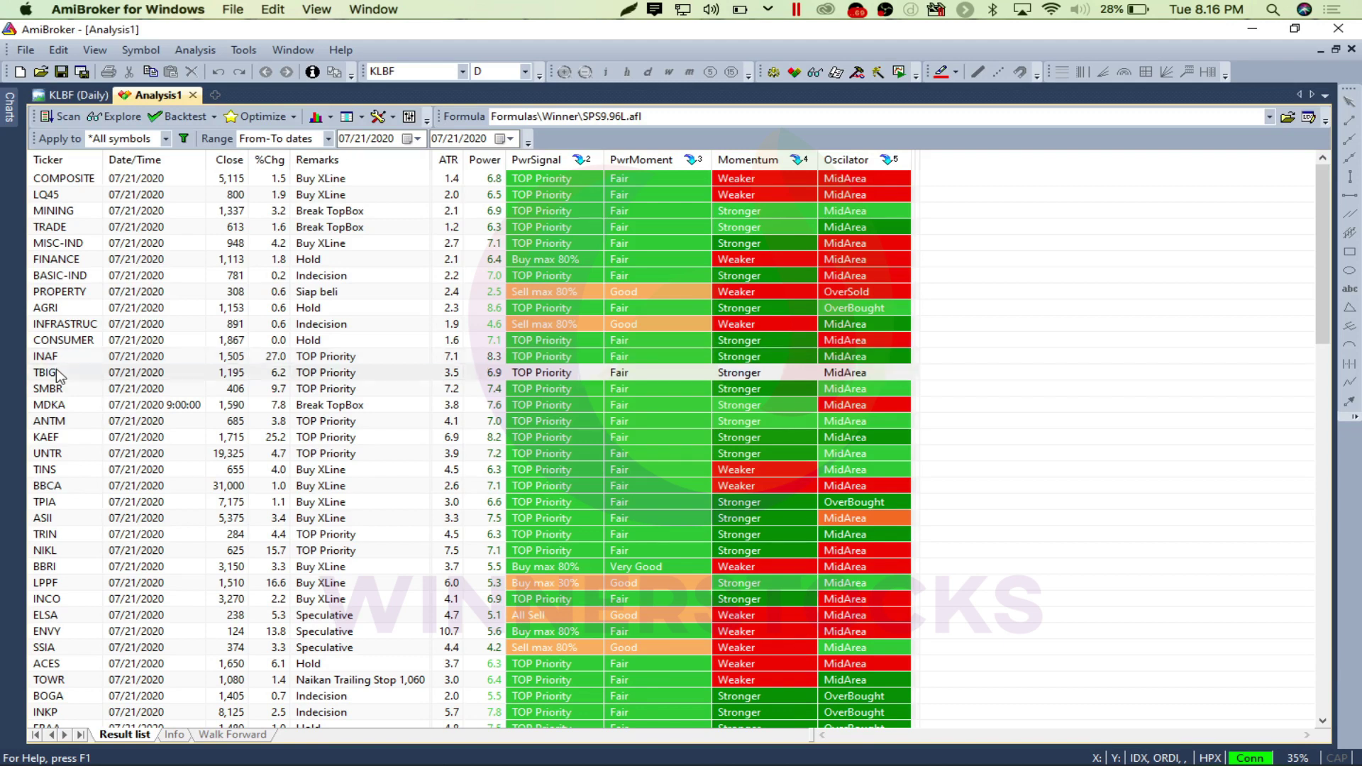
pyautogui.click(66, 96)
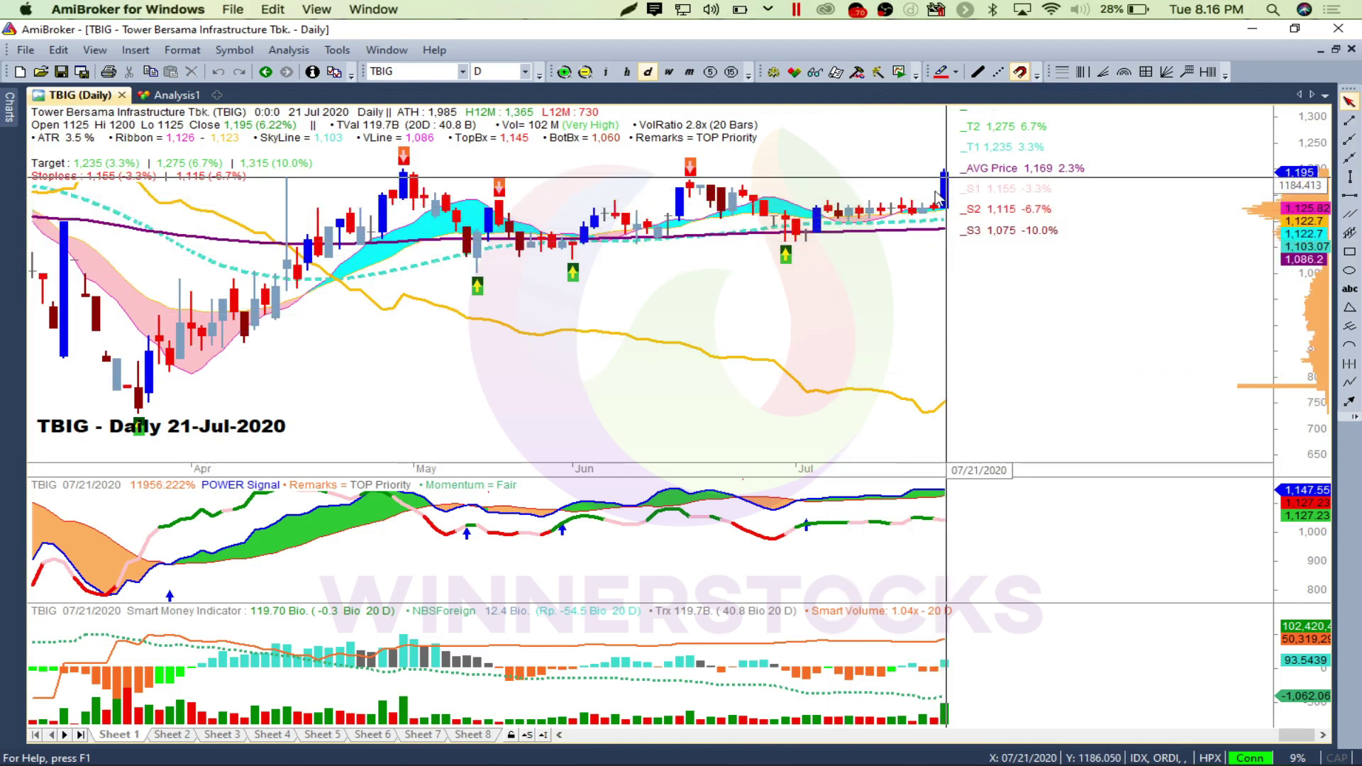
pyautogui.click(680, 233)
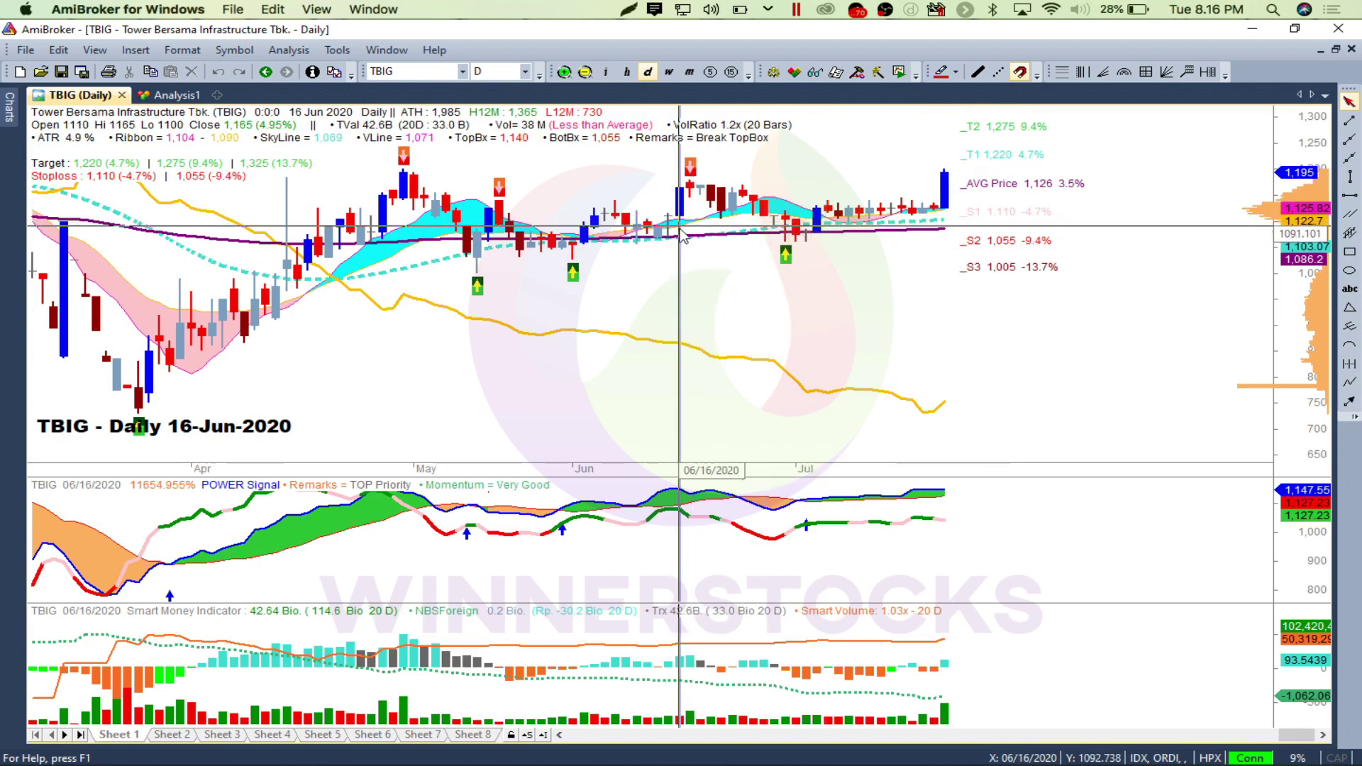
pyautogui.click(383, 251)
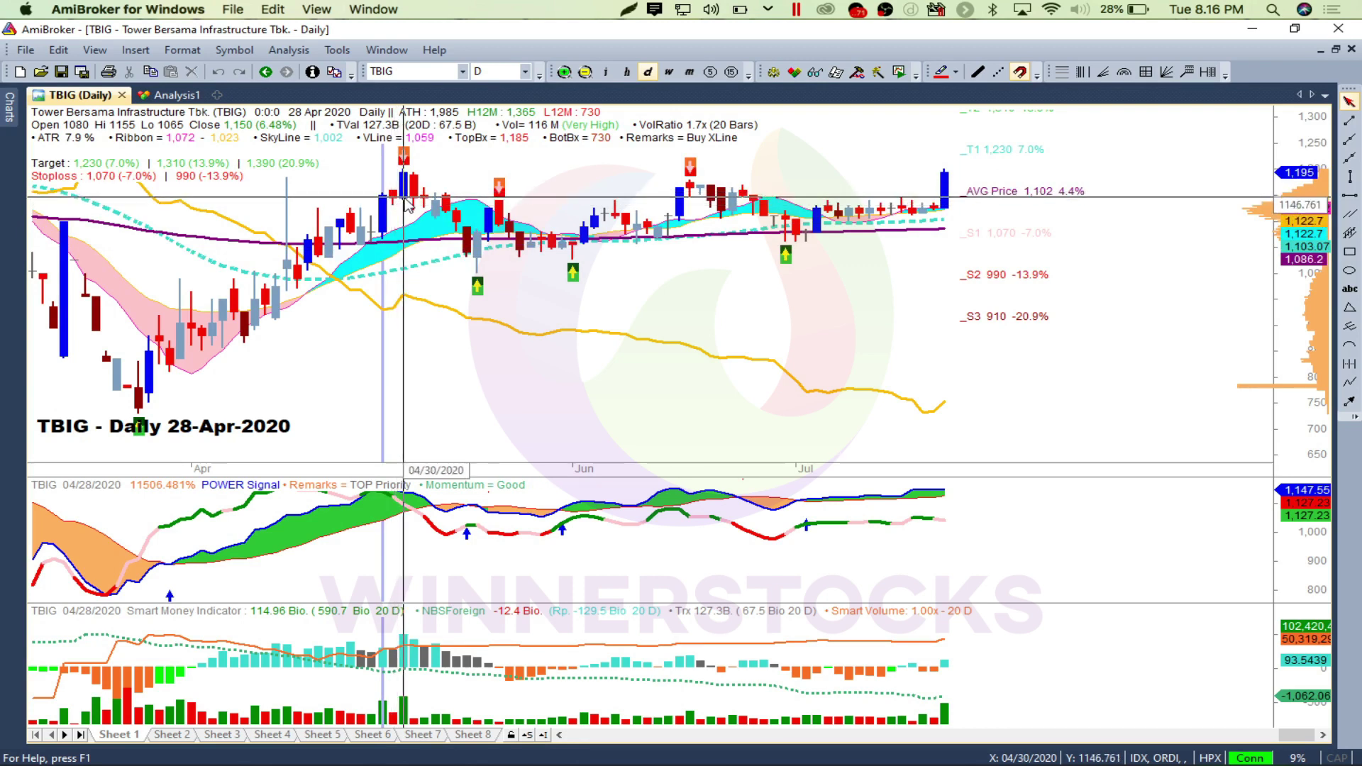
pyautogui.click(965, 184)
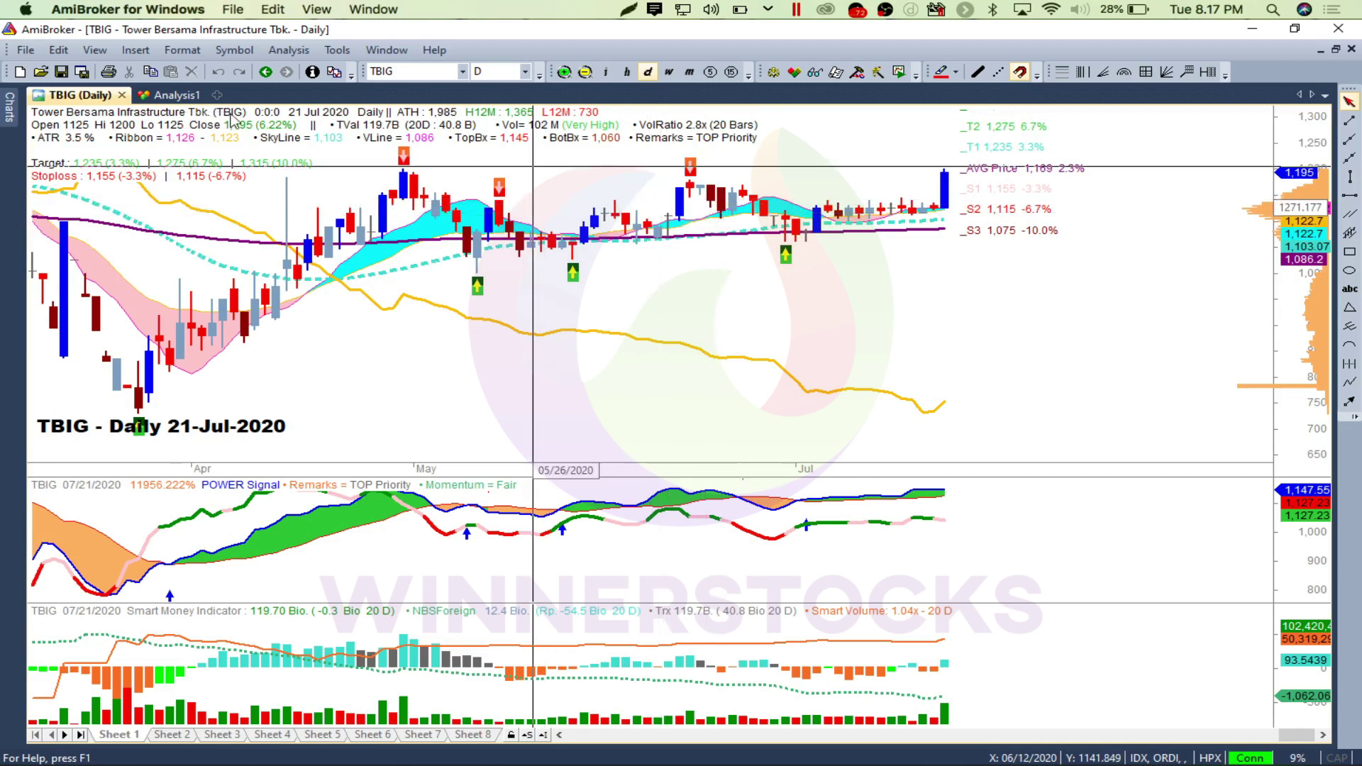
# - Open the SMBR daily chart from the Analysis1 results and examine its 21 July 2020 candle against the VLine
pyautogui.click(161, 95)
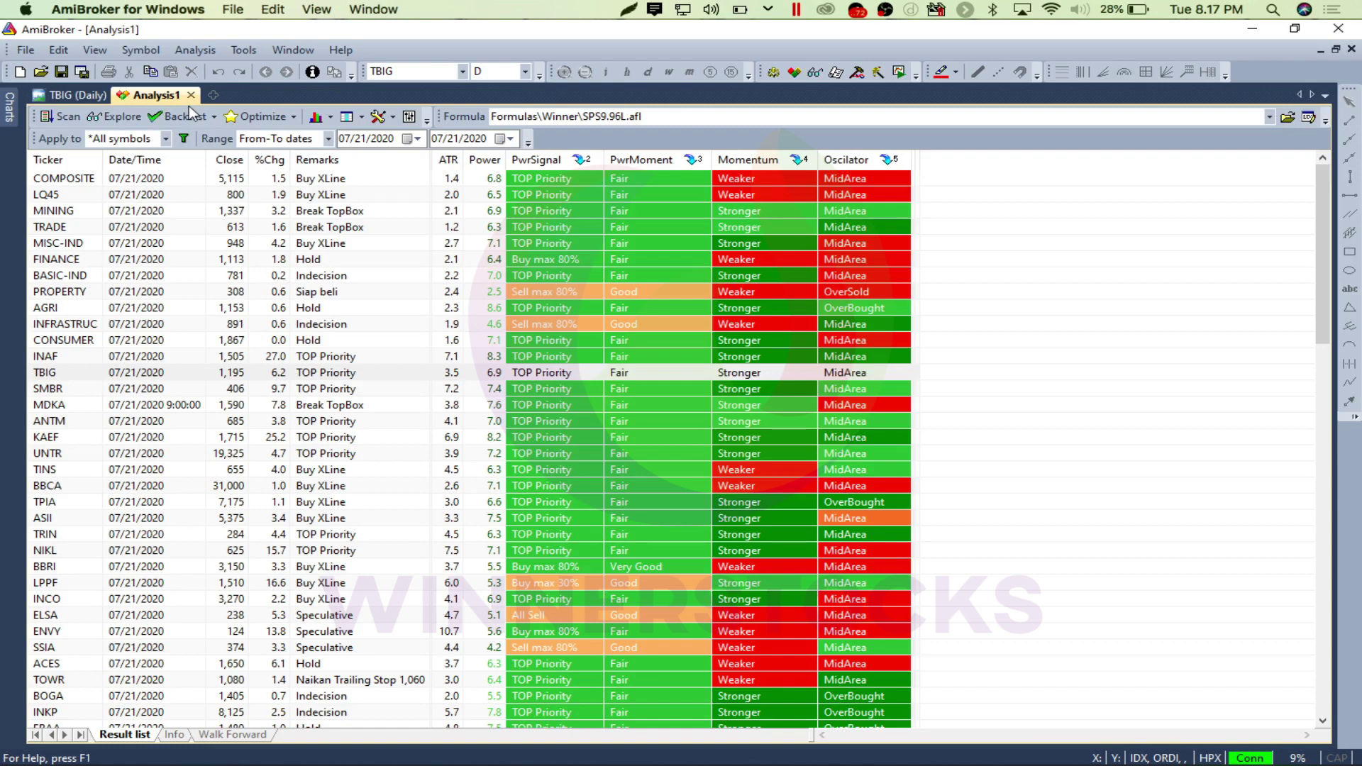
pyautogui.click(71, 389)
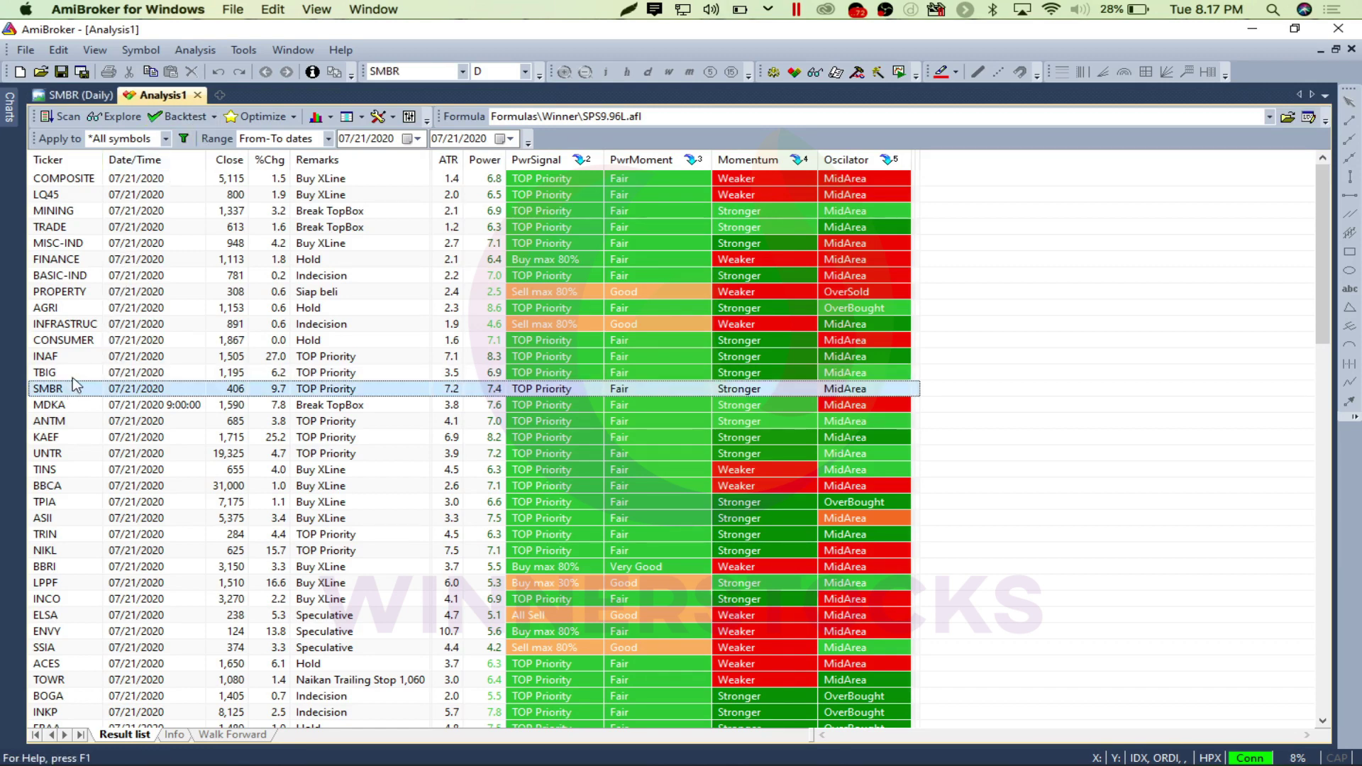
pyautogui.click(73, 96)
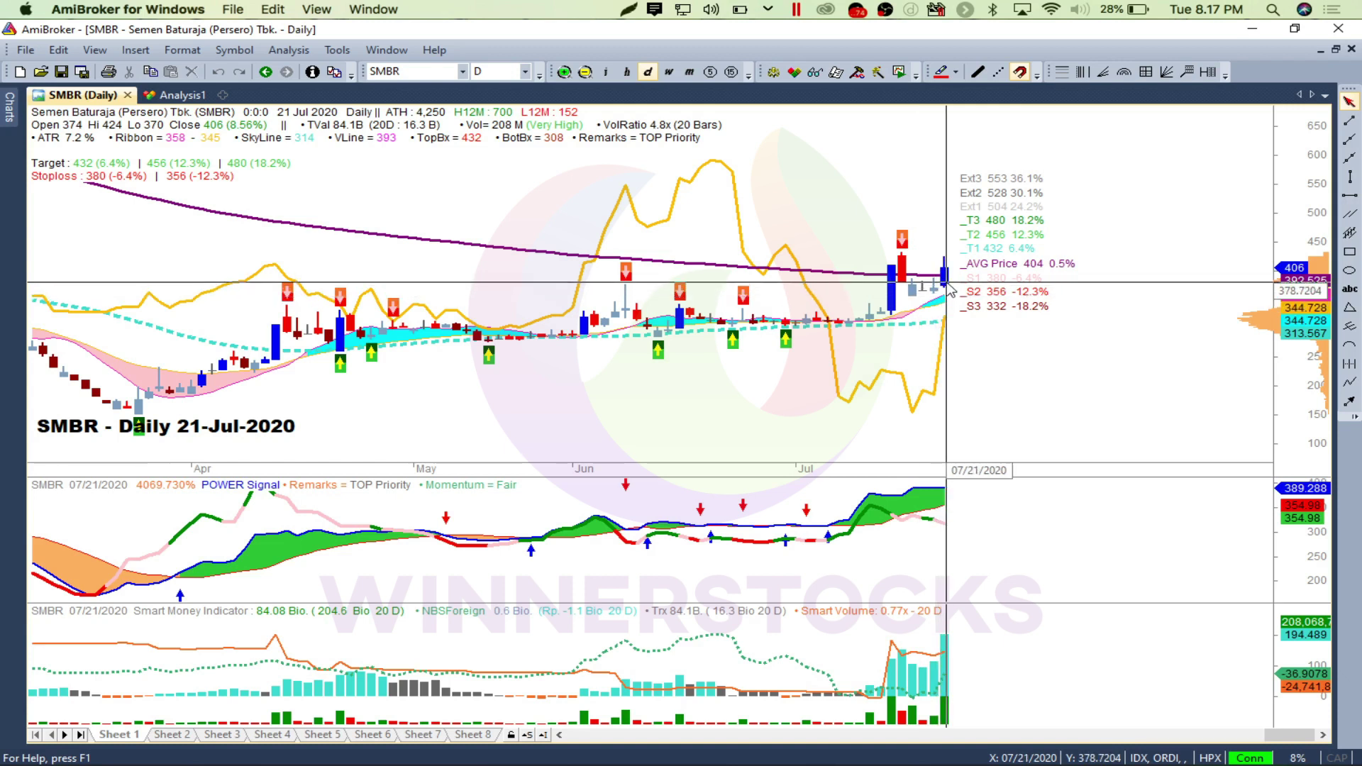
pyautogui.moveTo(949, 282)
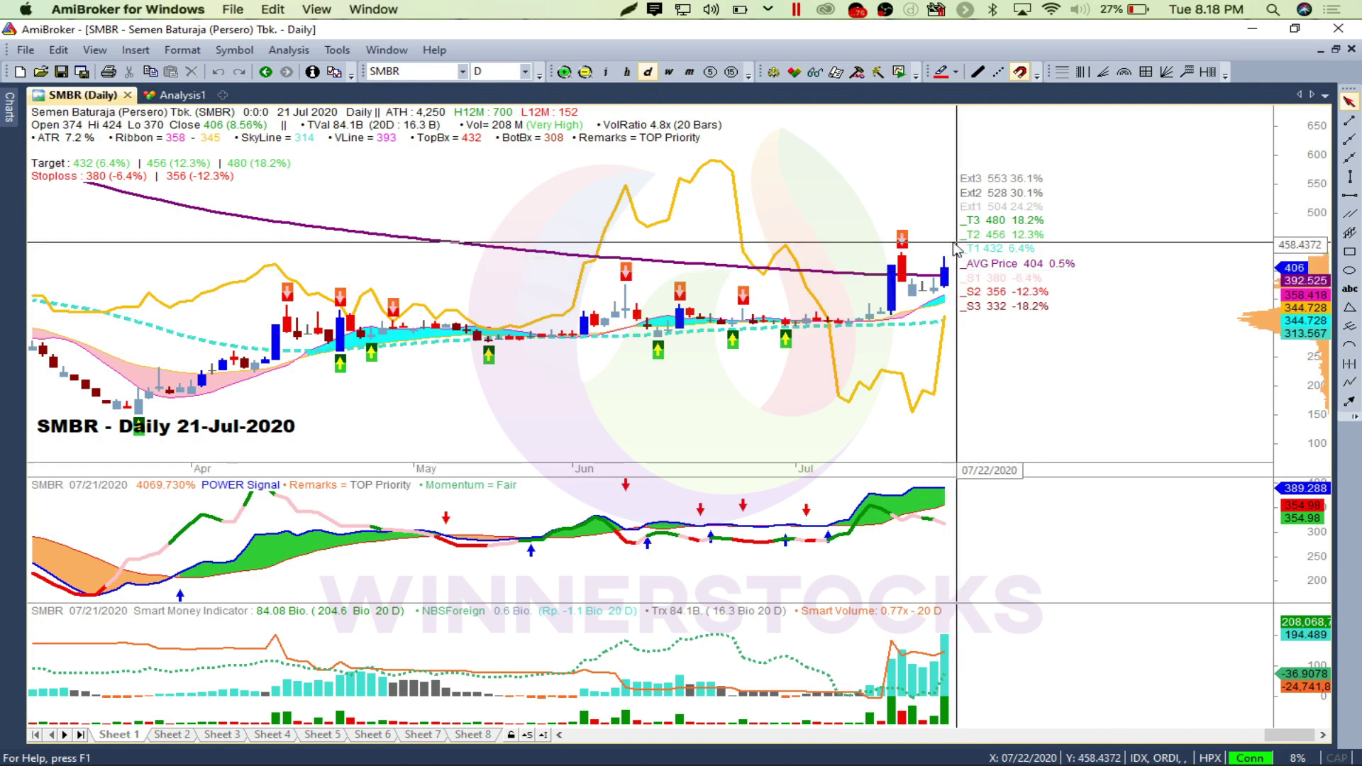
# - Open the MDKA daily chart from the Analysis1 results and examine its mid-July candles above the ribbon
pyautogui.click(192, 93)
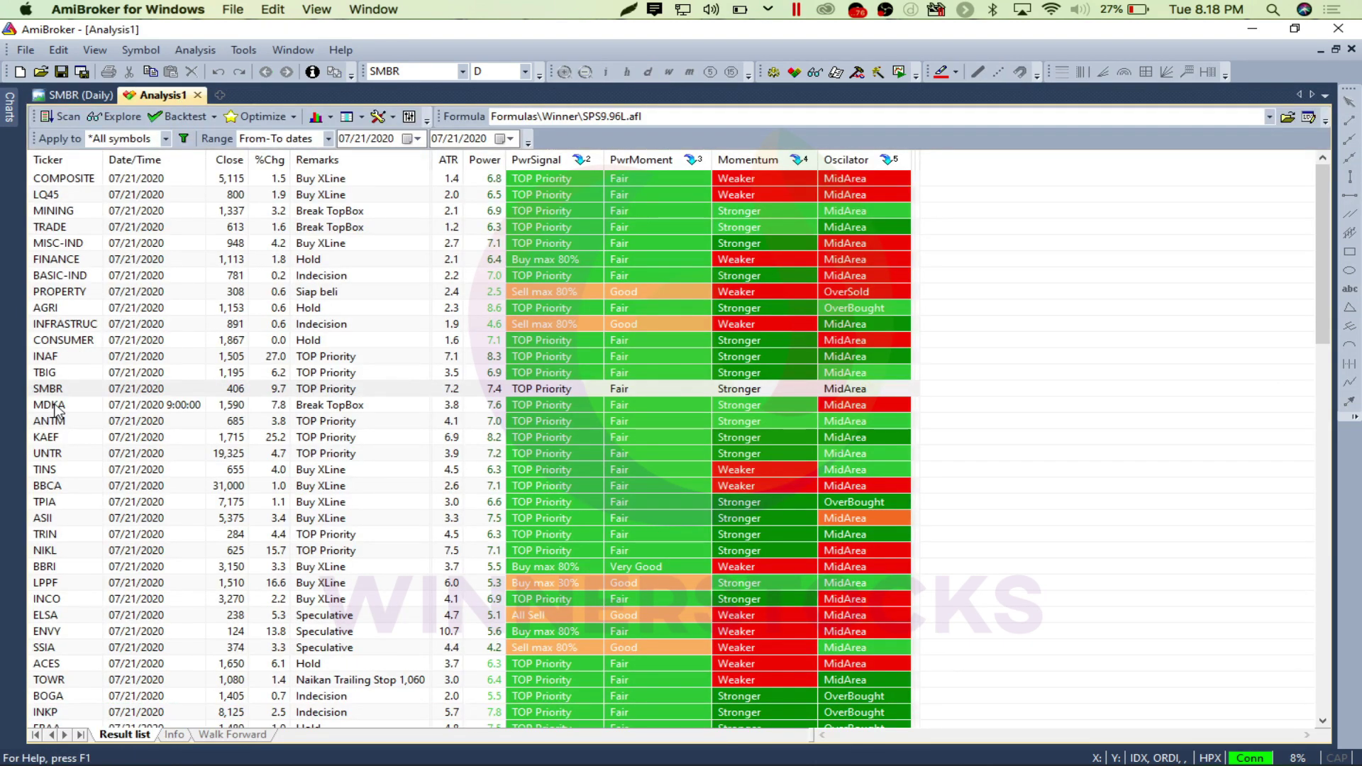
pyautogui.click(57, 408)
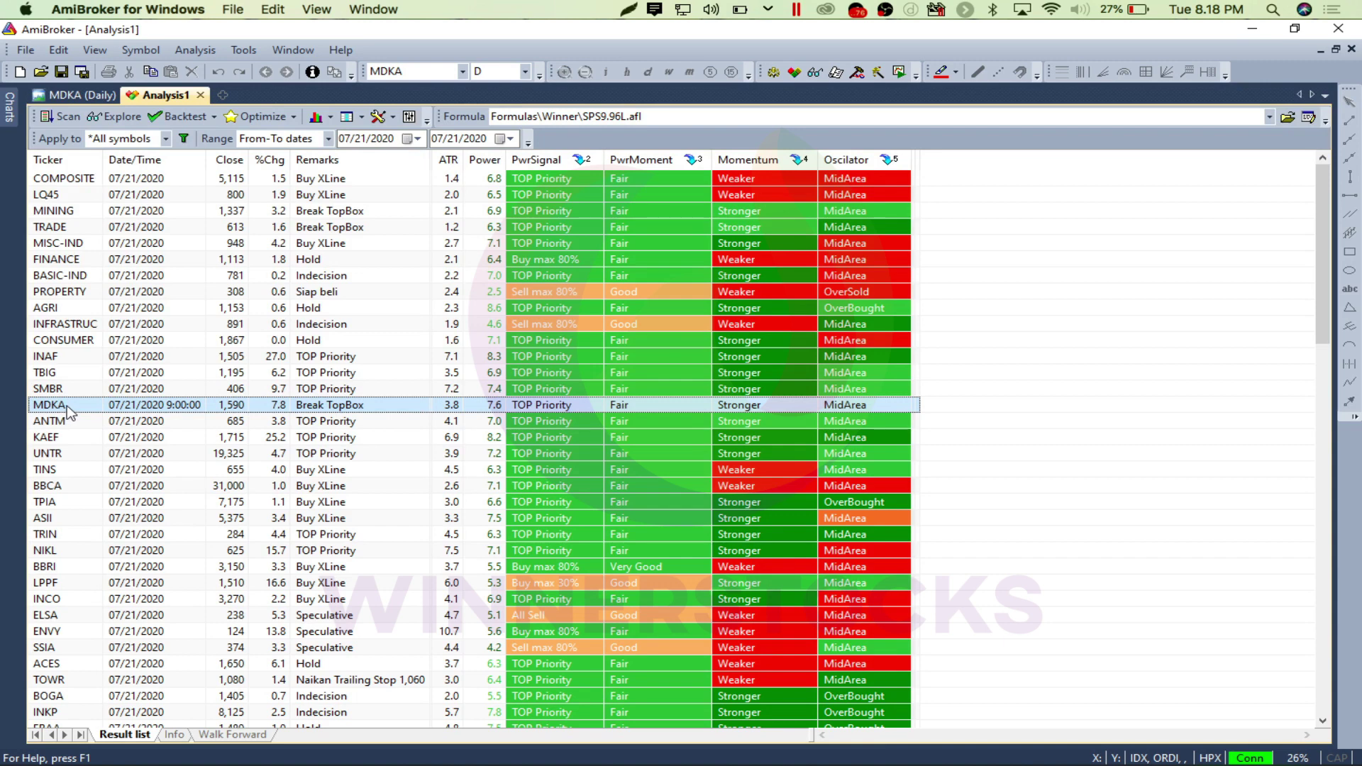
pyautogui.click(79, 94)
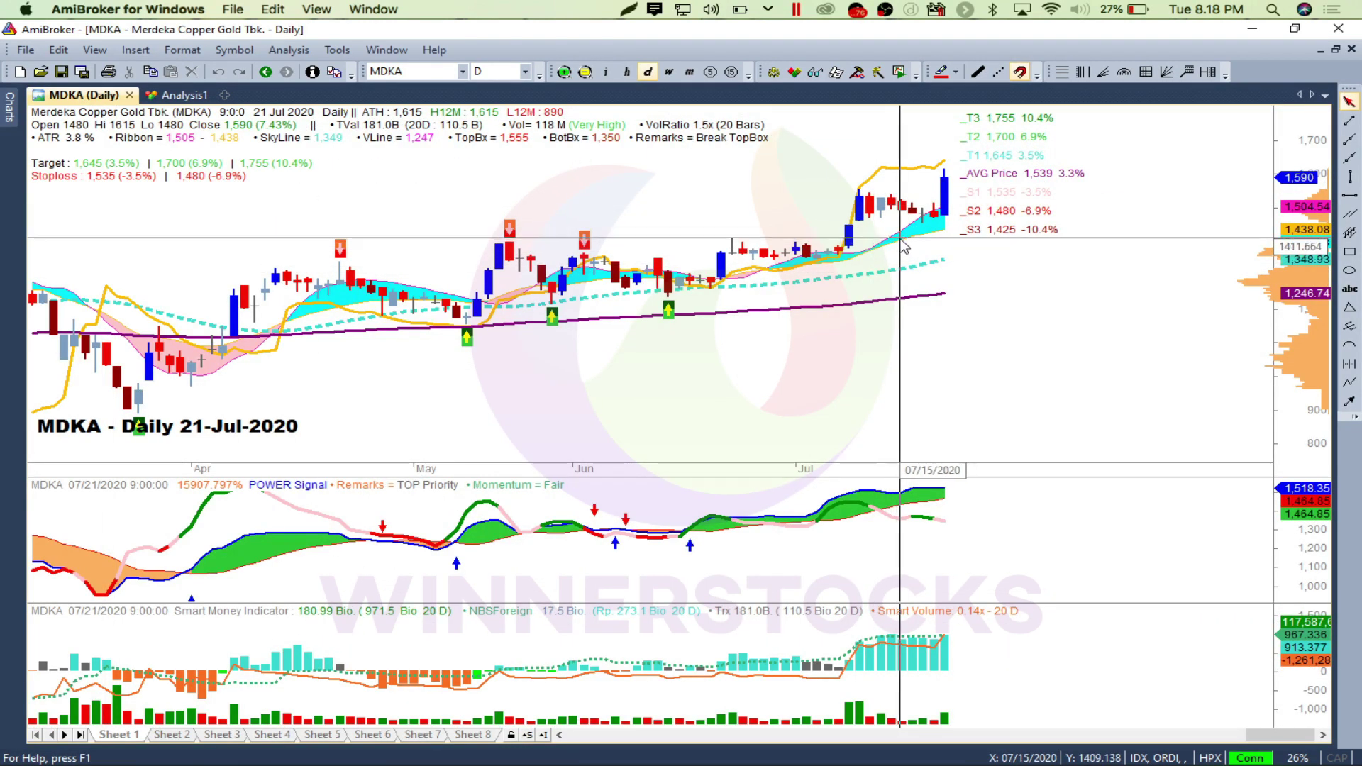
pyautogui.moveTo(904, 245)
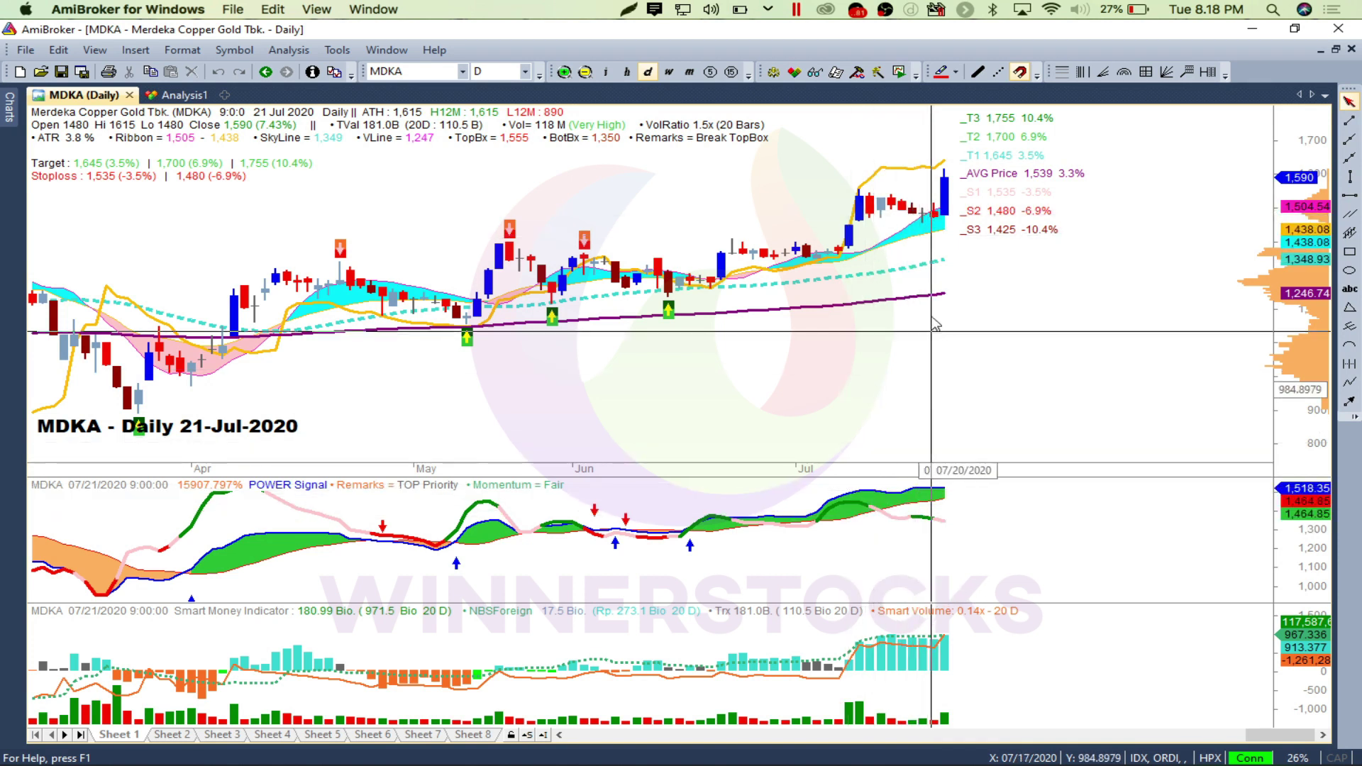
# - Open the ANTM daily chart from the Analysis1 results and compare its latest candle with the target and stop levels
pyautogui.click(184, 96)
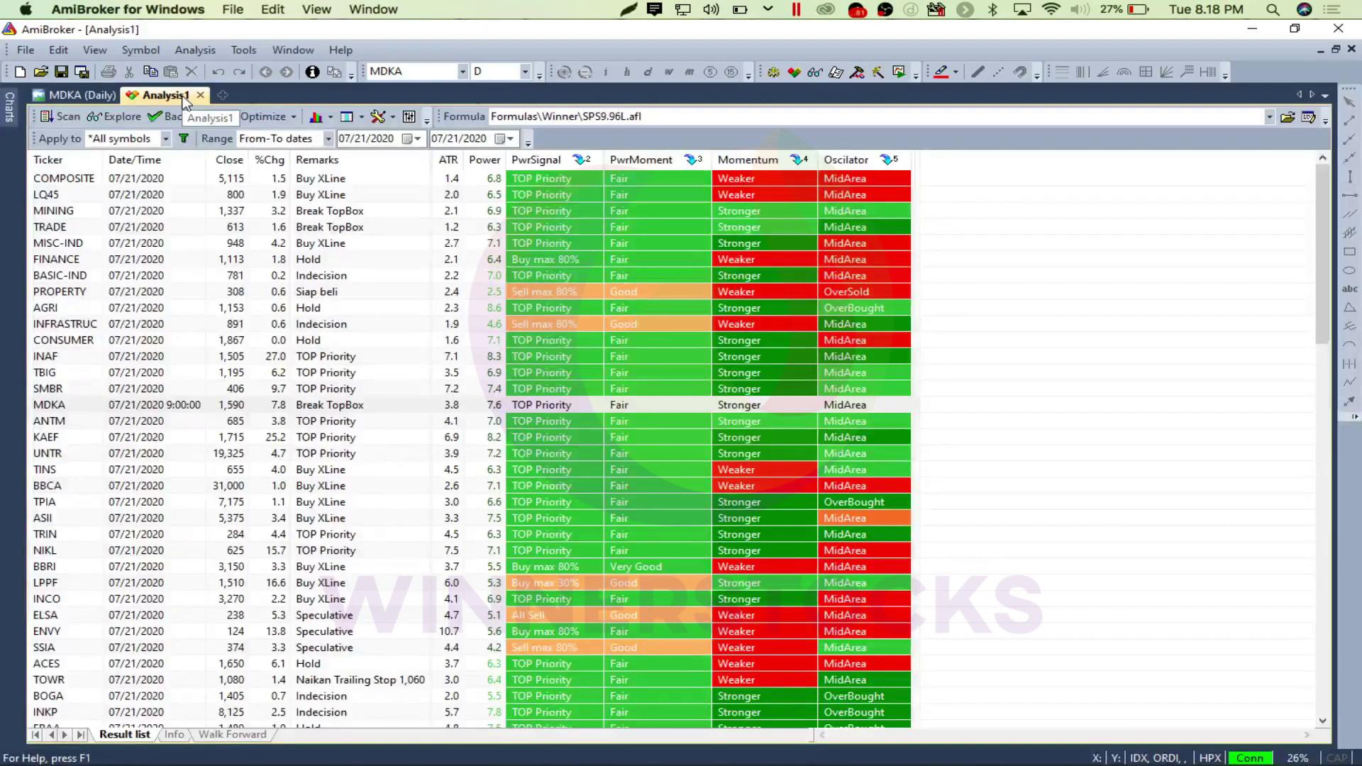
pyautogui.click(59, 423)
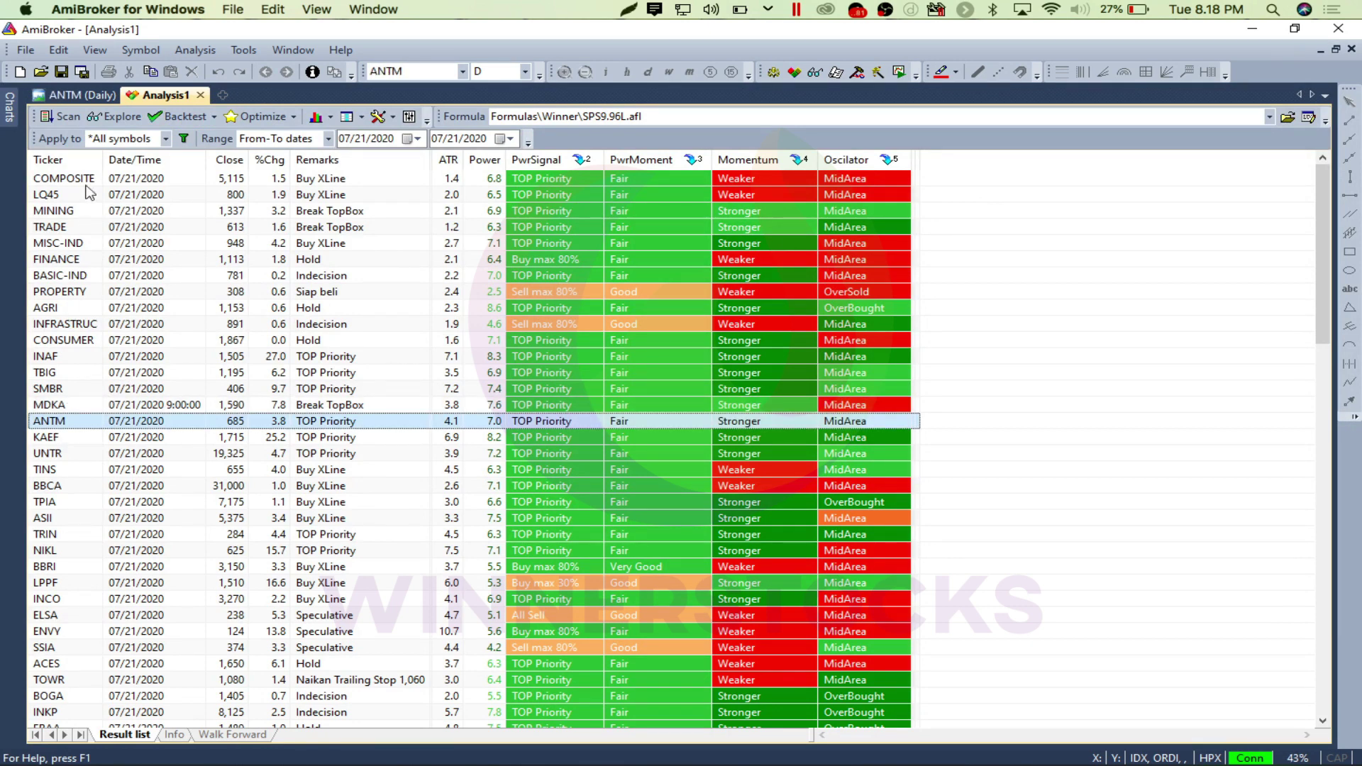
pyautogui.click(80, 97)
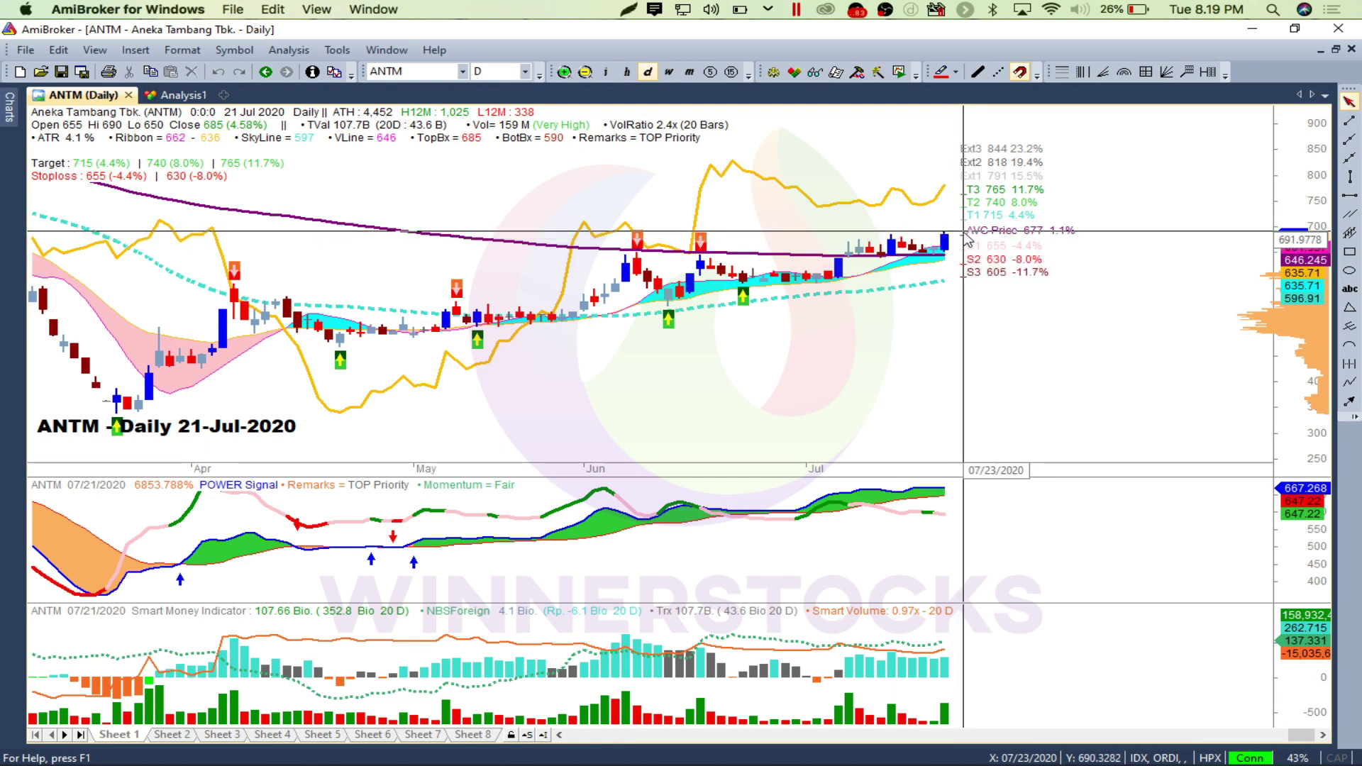
pyautogui.moveTo(968, 240)
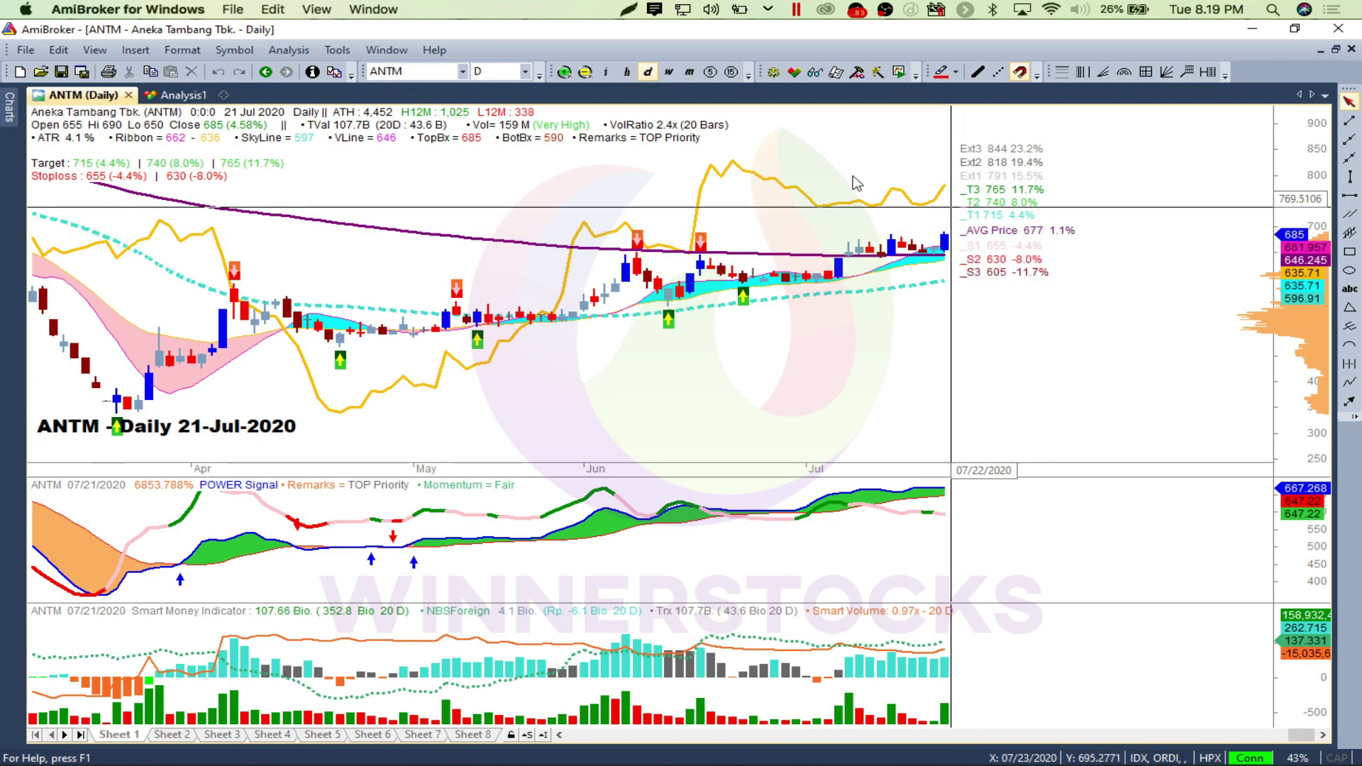
# - Open the KAEF daily chart from the Analysis1 results and compare its July candles with the earlier sideways range and April highs
pyautogui.click(183, 95)
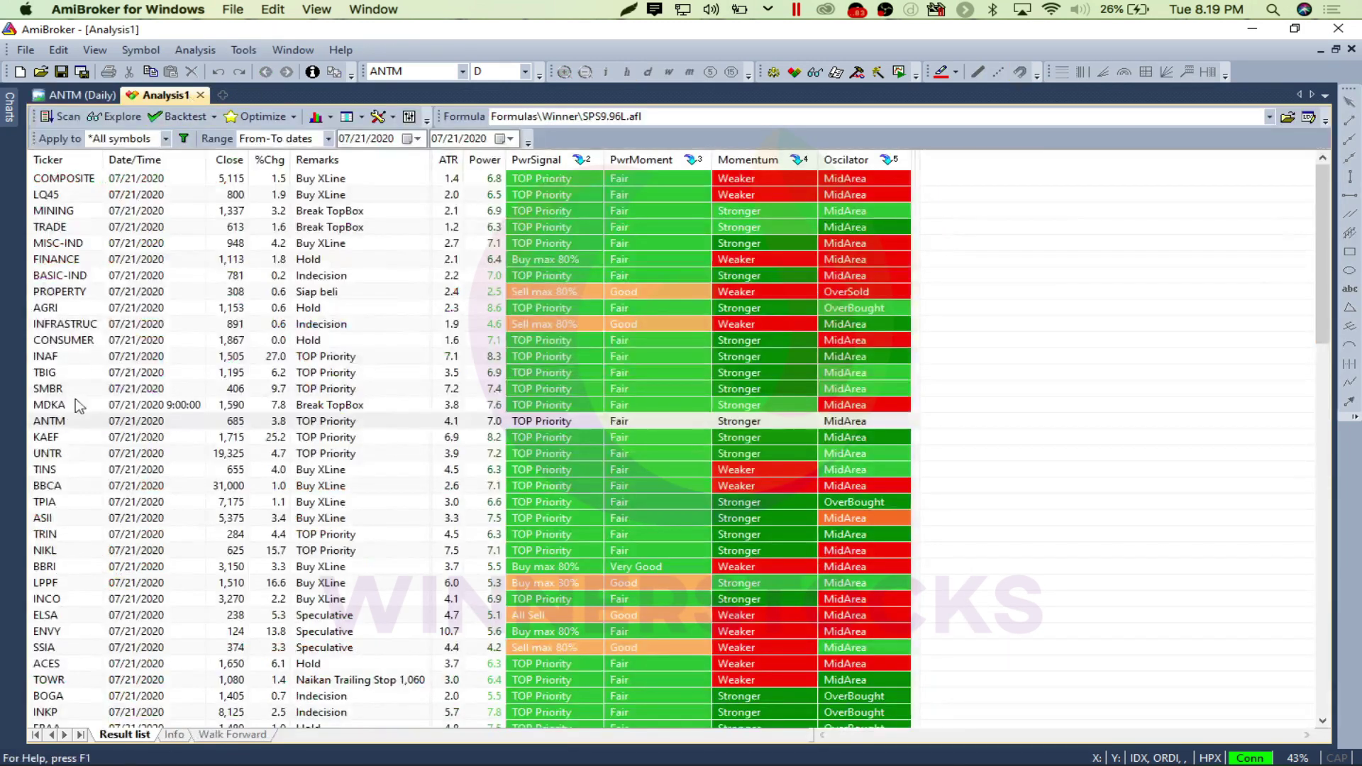
pyautogui.click(62, 437)
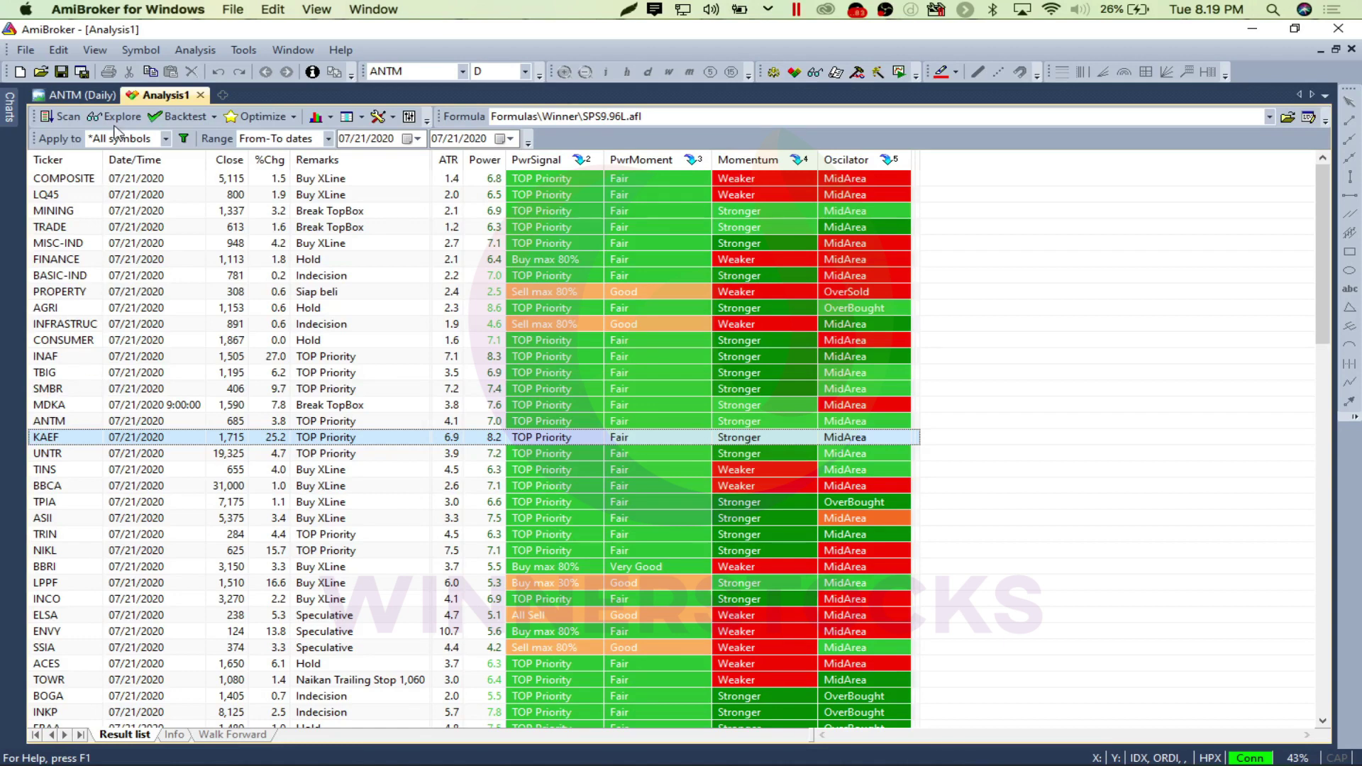
pyautogui.click(78, 96)
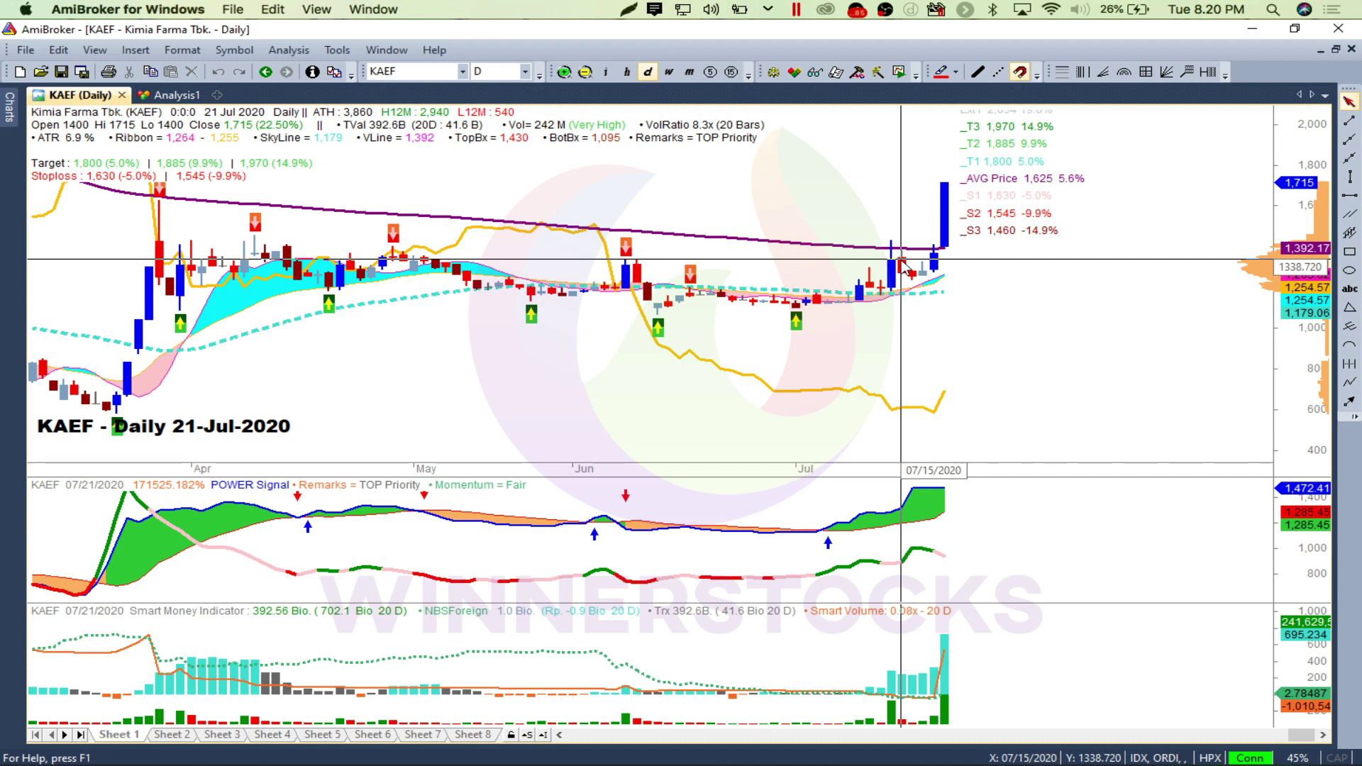
pyautogui.moveTo(916, 270)
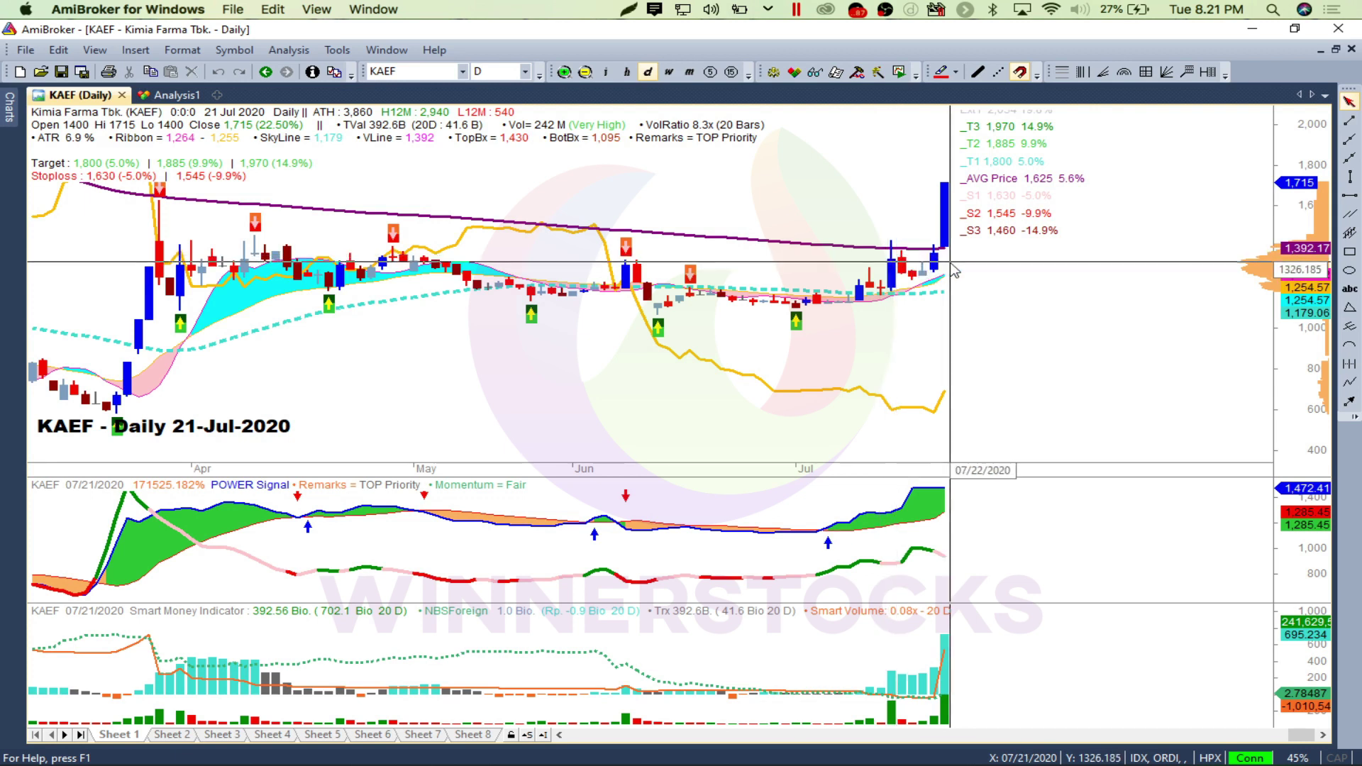
pyautogui.moveTo(954, 270)
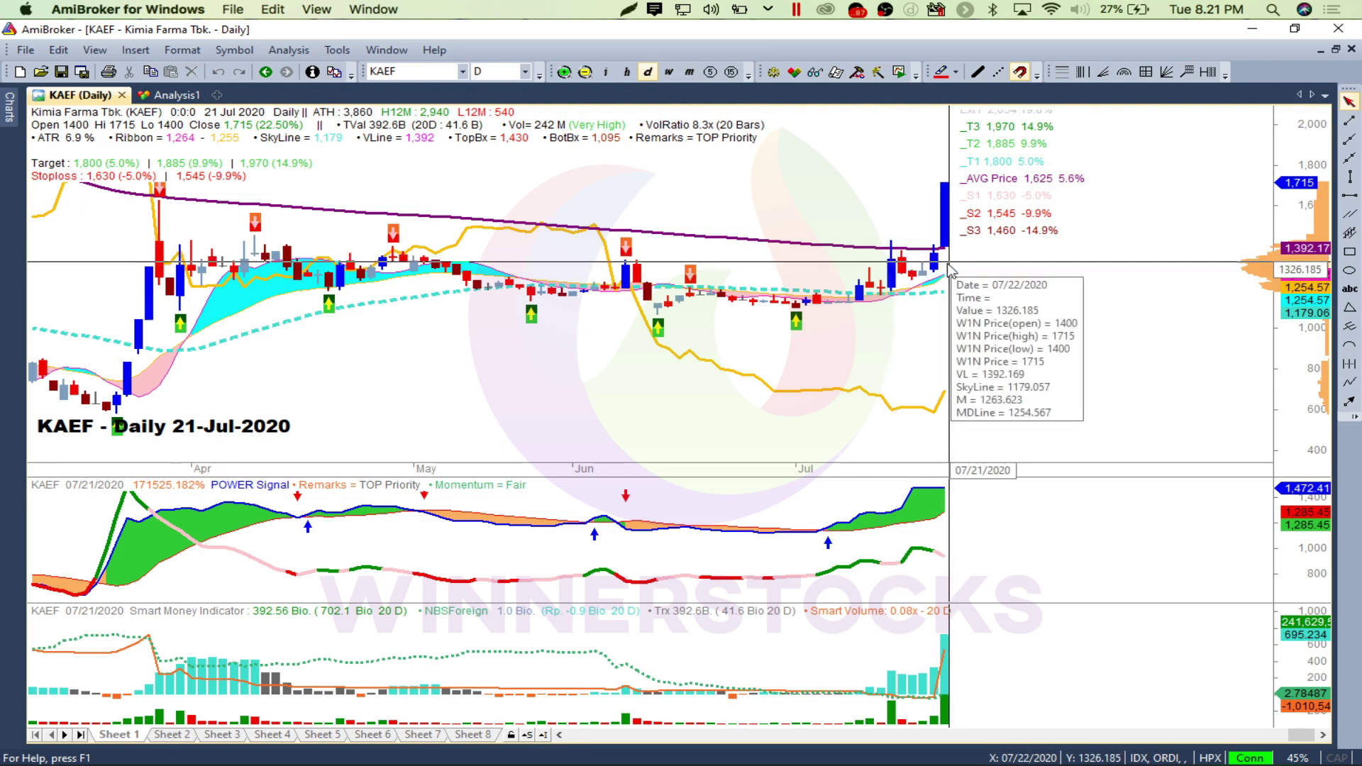
pyautogui.moveTo(787, 306)
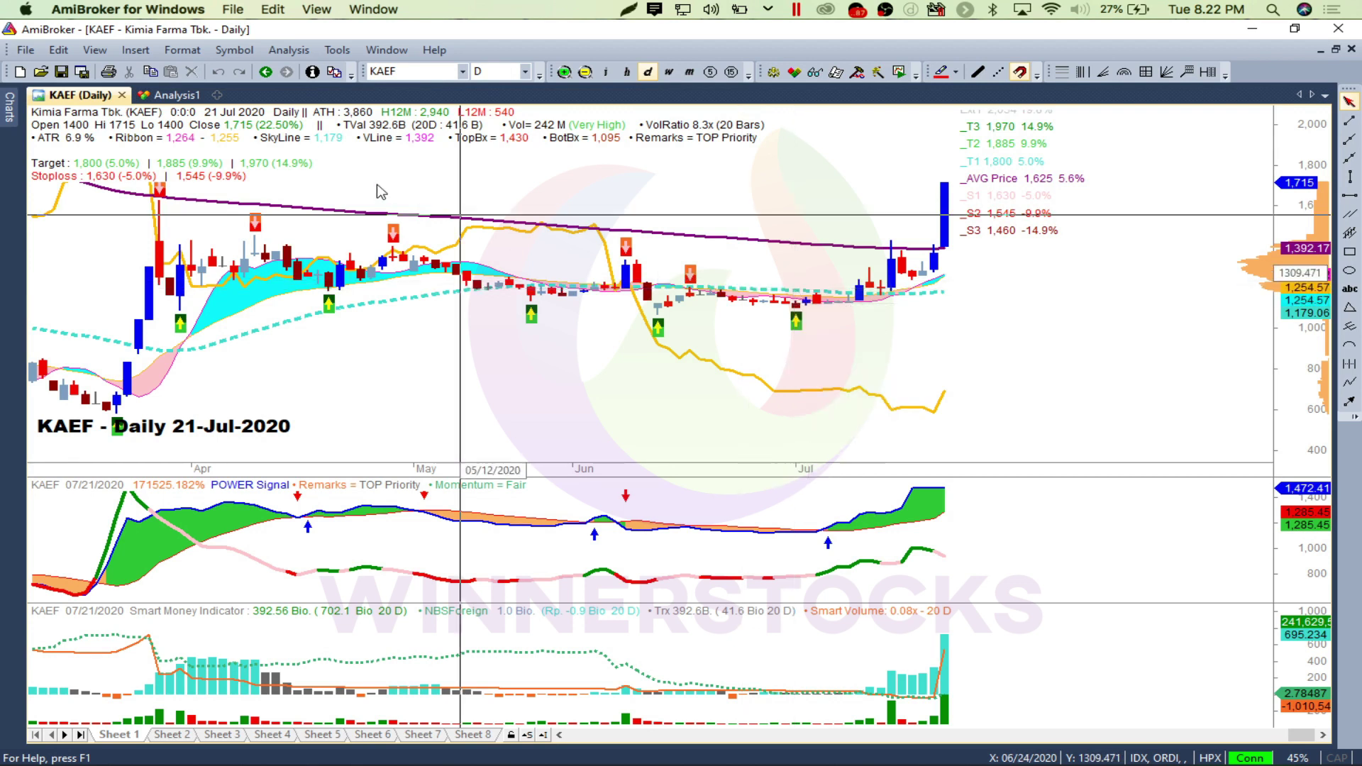
pyautogui.moveTo(380, 192)
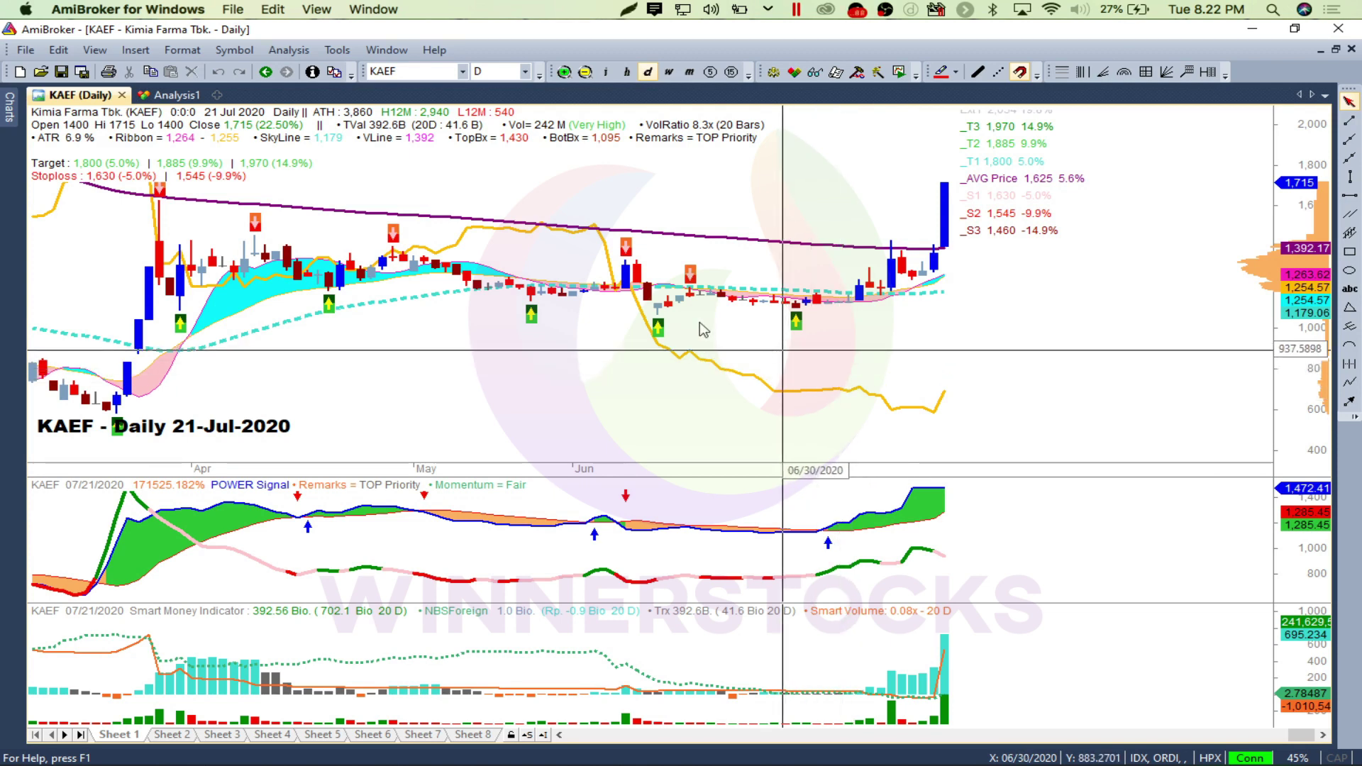
# - Return to the Analysis1 results, select UNTR and open its daily chart
pyautogui.click(176, 97)
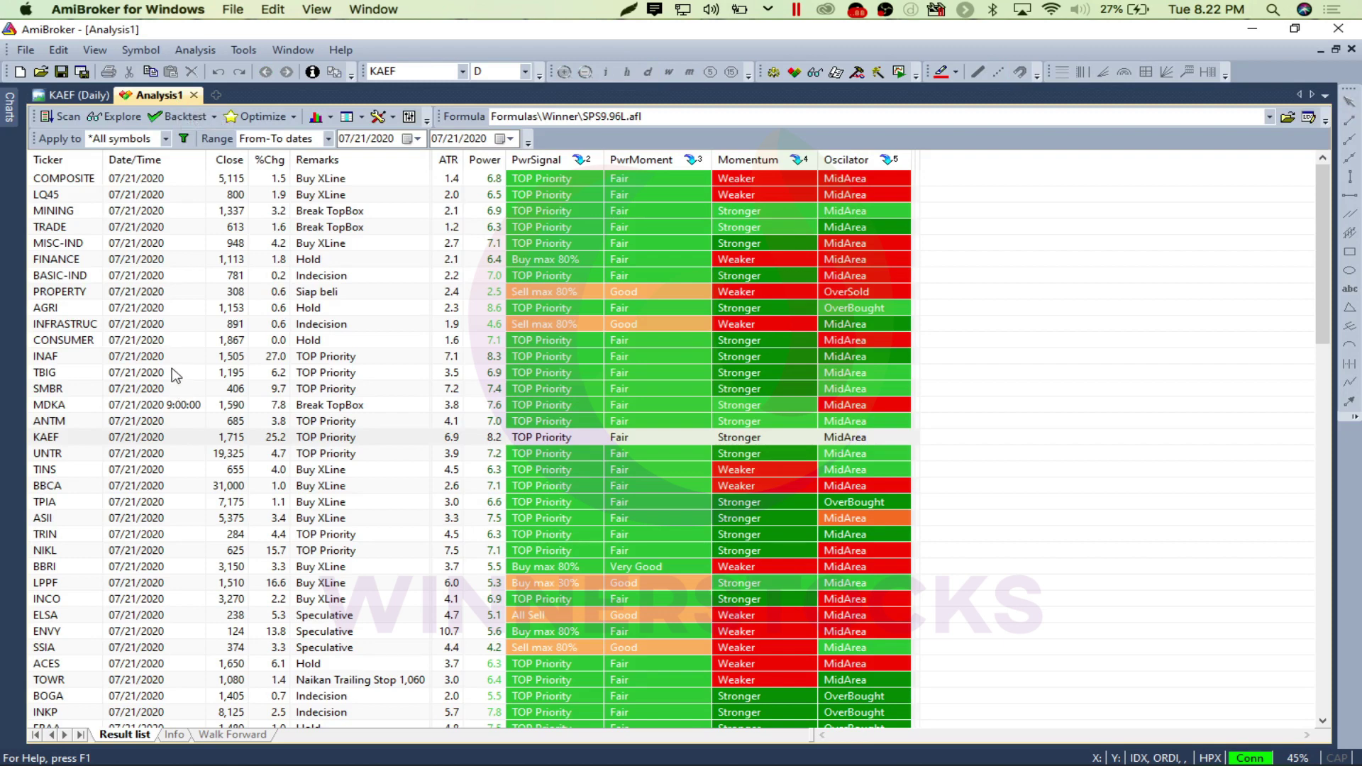
pyautogui.click(60, 454)
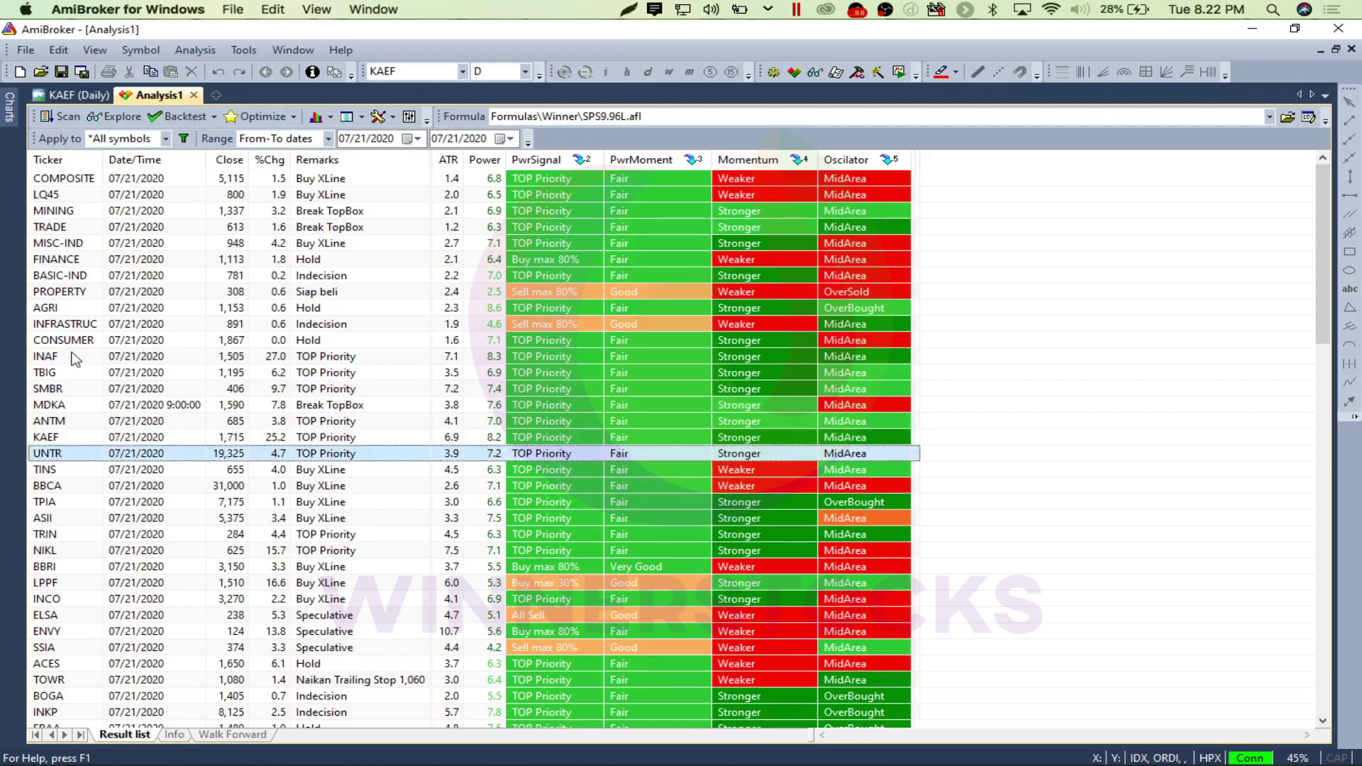
pyautogui.click(79, 95)
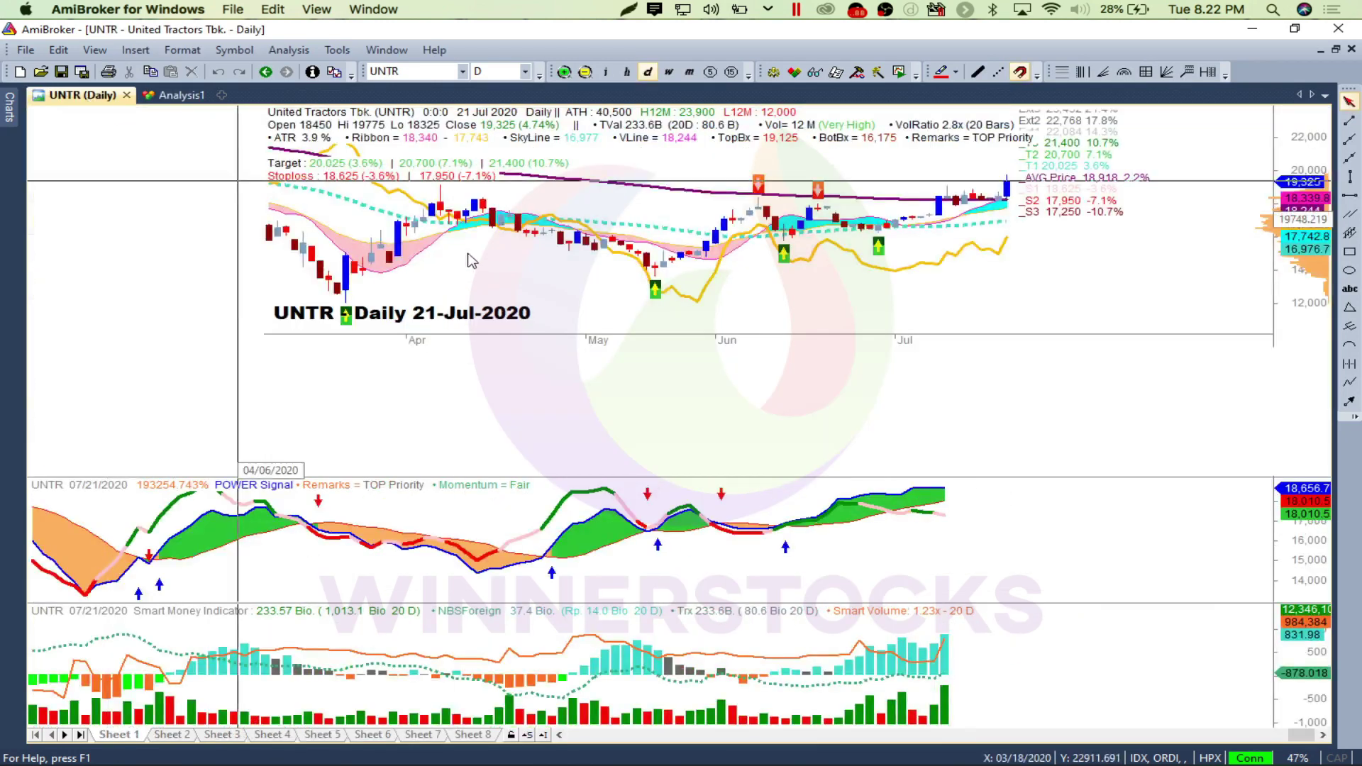
# - Compare UNTR's 17 July and 21 July 2020 daily candles, then check its row in the Analysis1 results and return to the chart
pyautogui.click(937, 266)
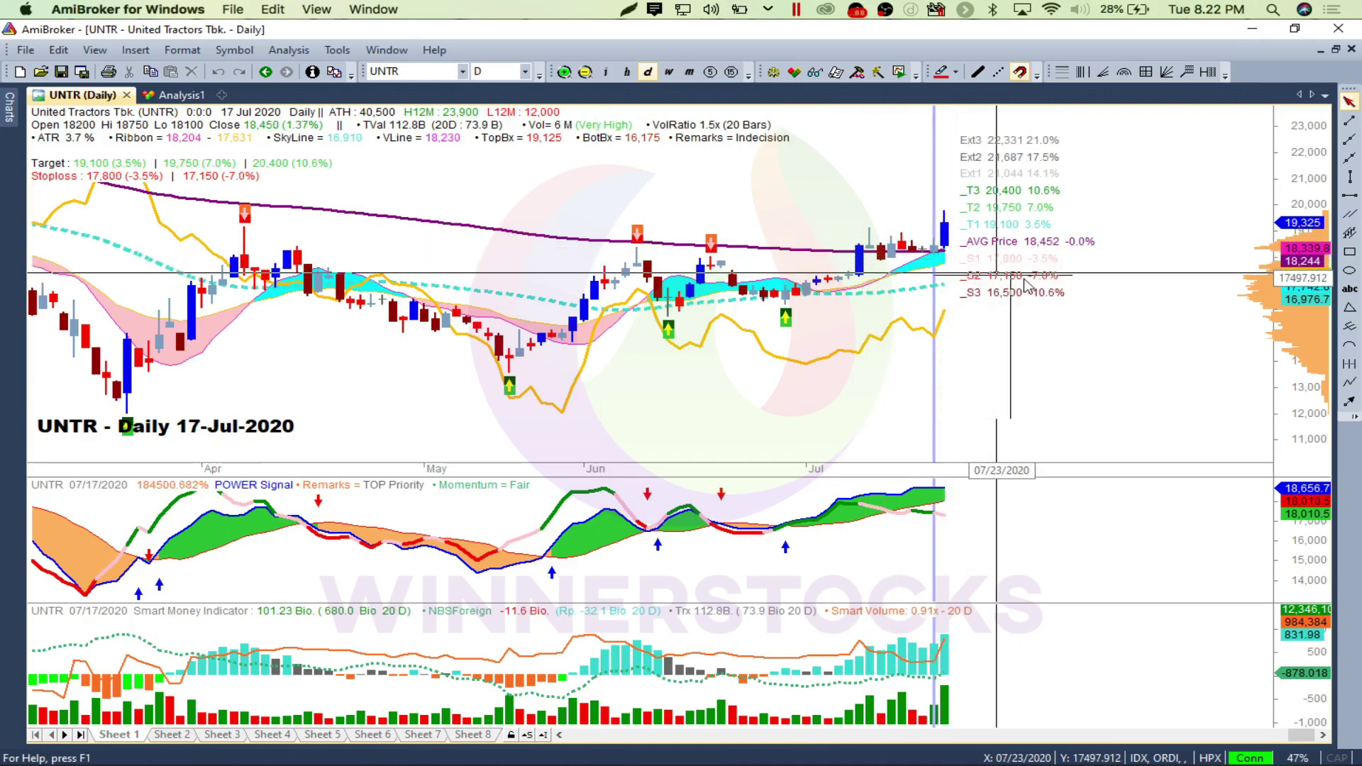
pyautogui.click(936, 303)
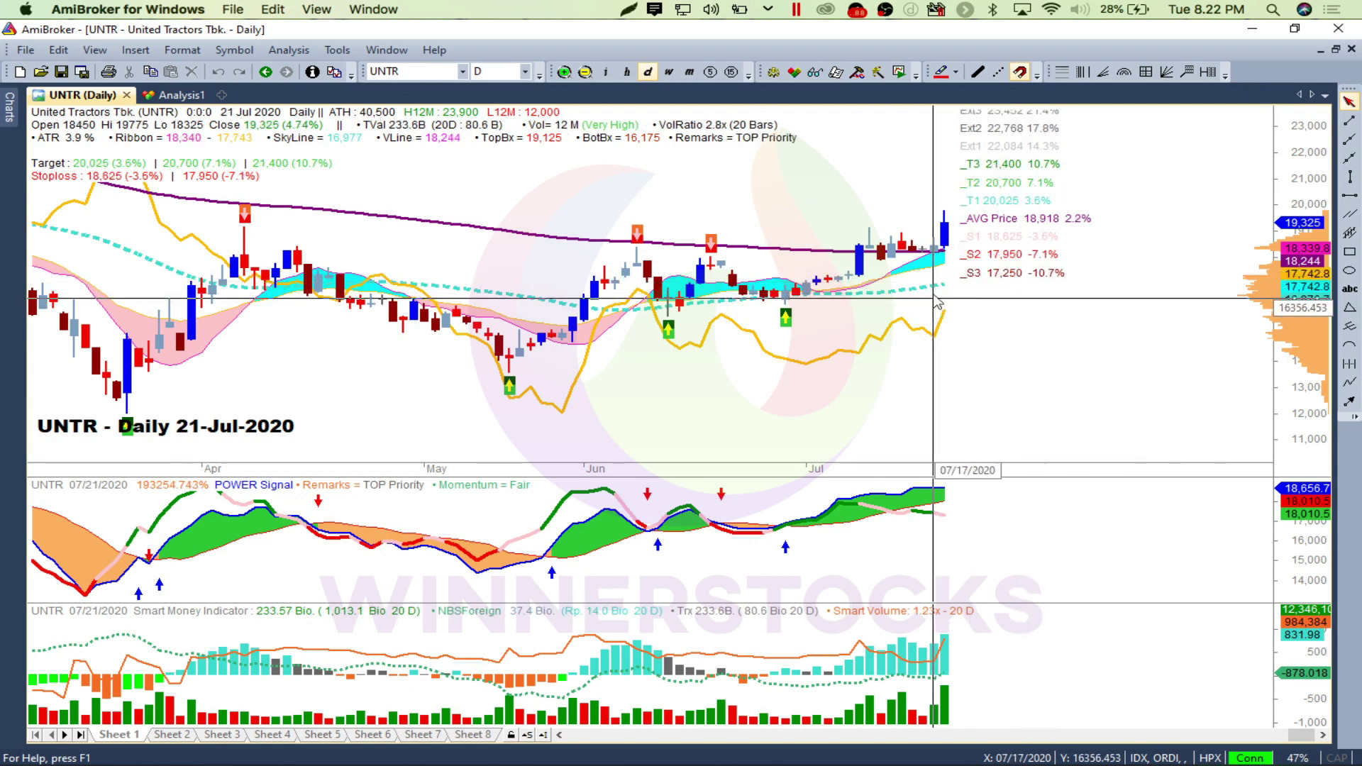
pyautogui.click(181, 95)
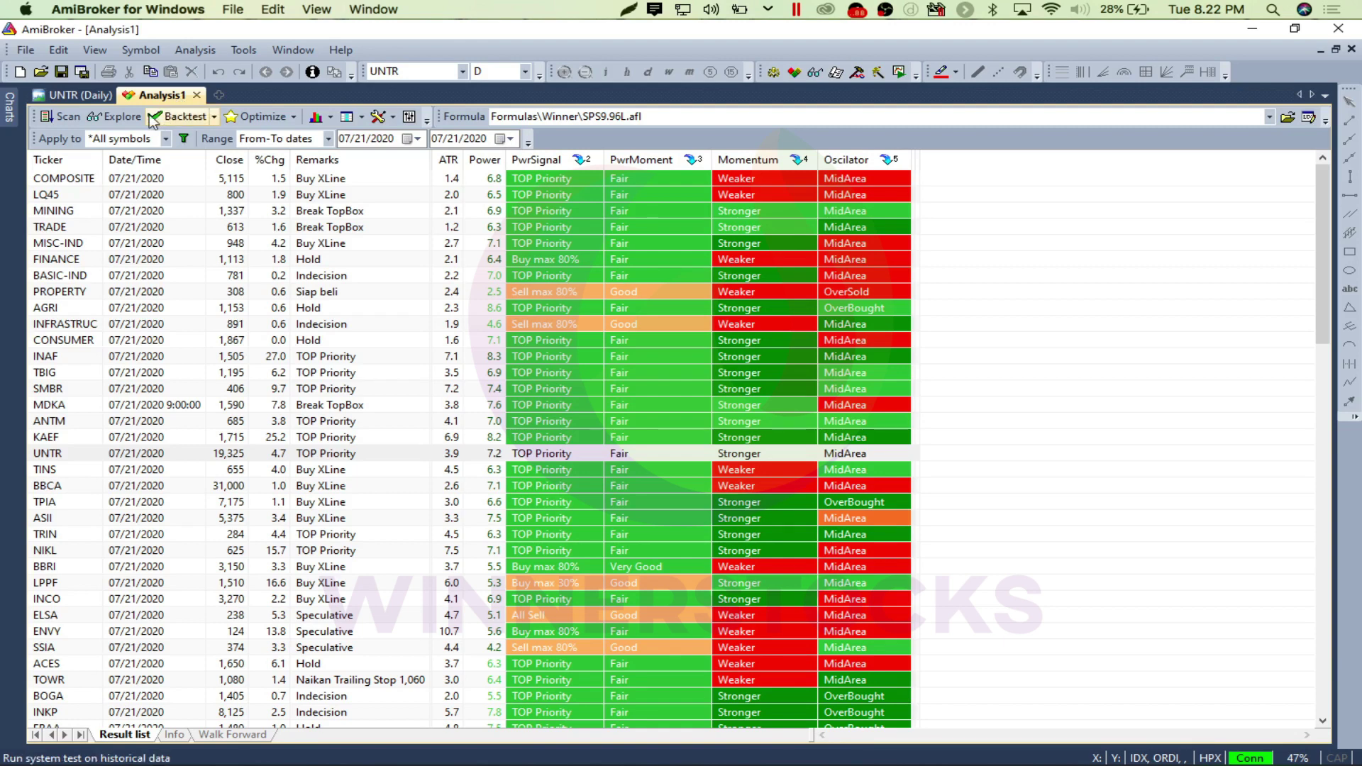
pyautogui.click(105, 99)
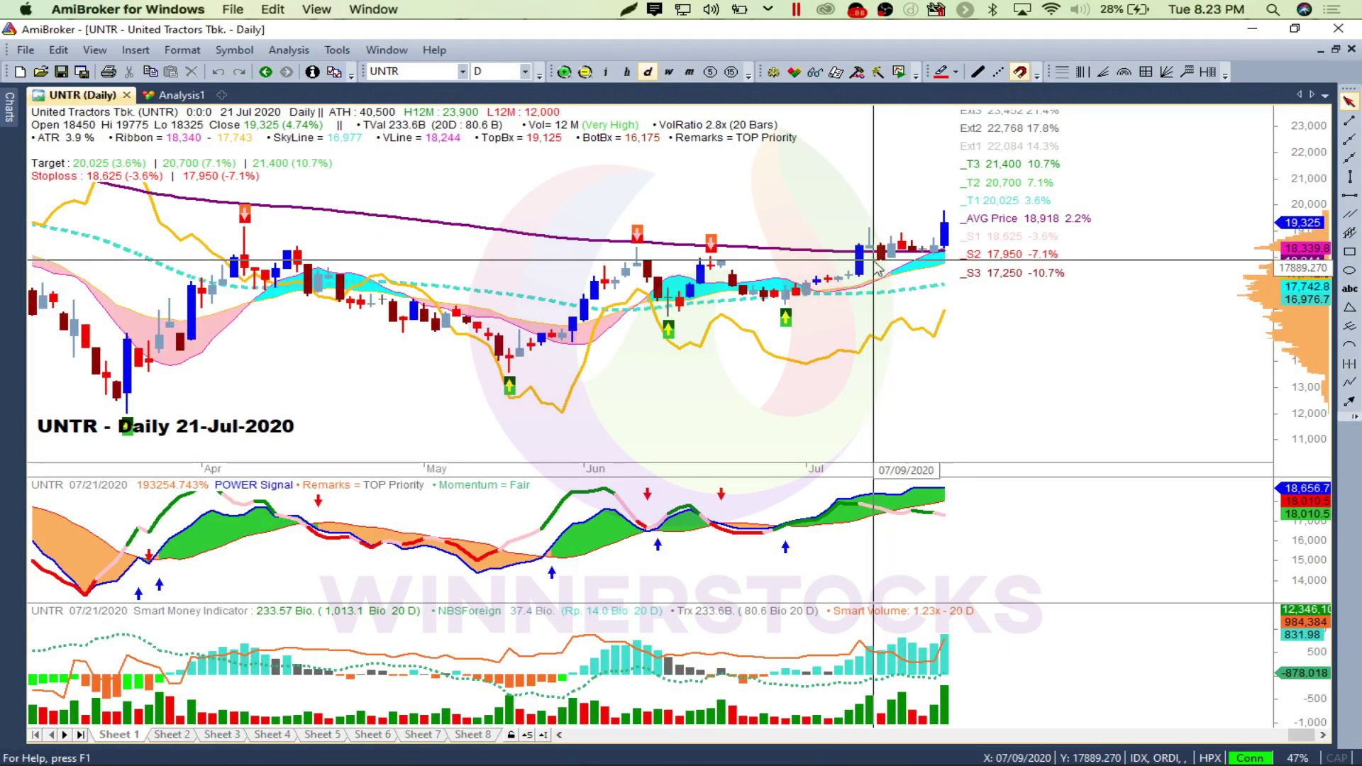
# - Inspect UNTR's 9 July, 8 July and 21 July daily candles against the purple VLine and the target levels
pyautogui.click(870, 273)
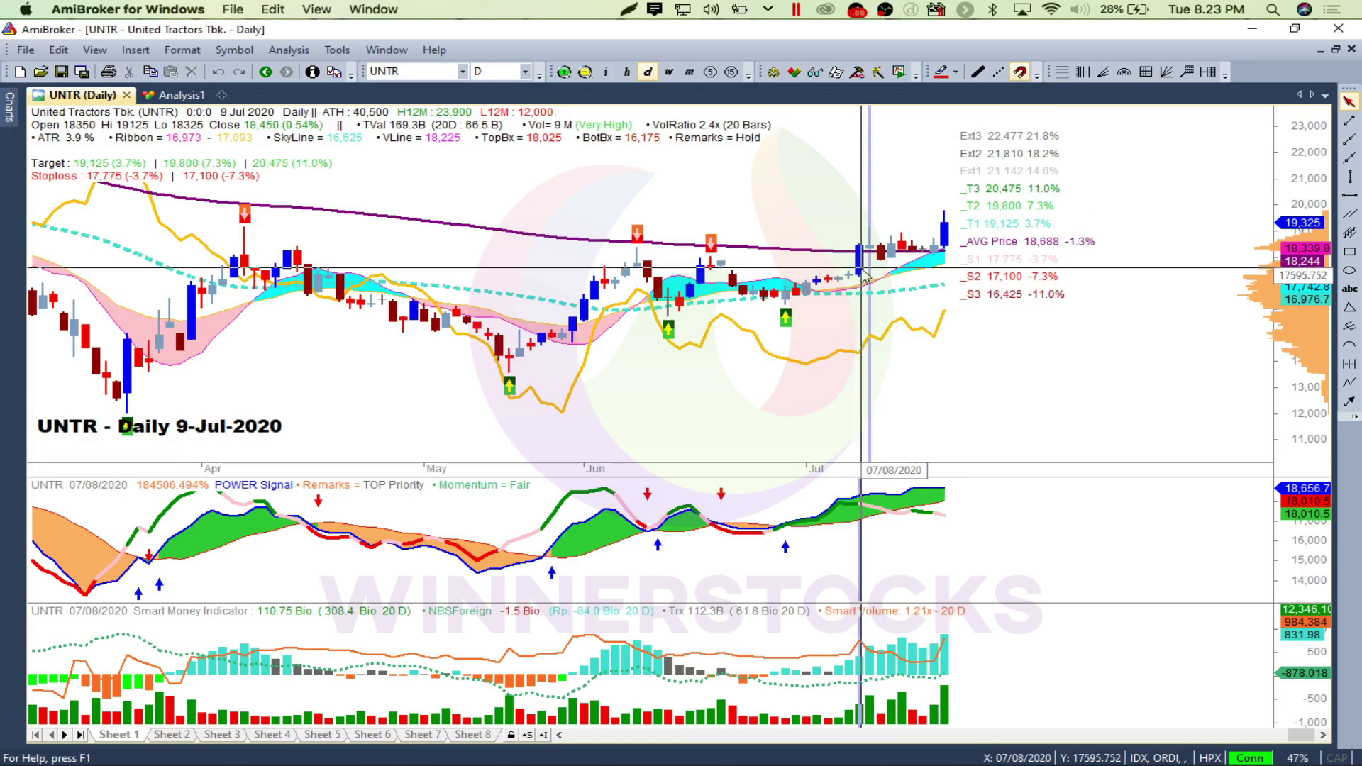
pyautogui.click(867, 256)
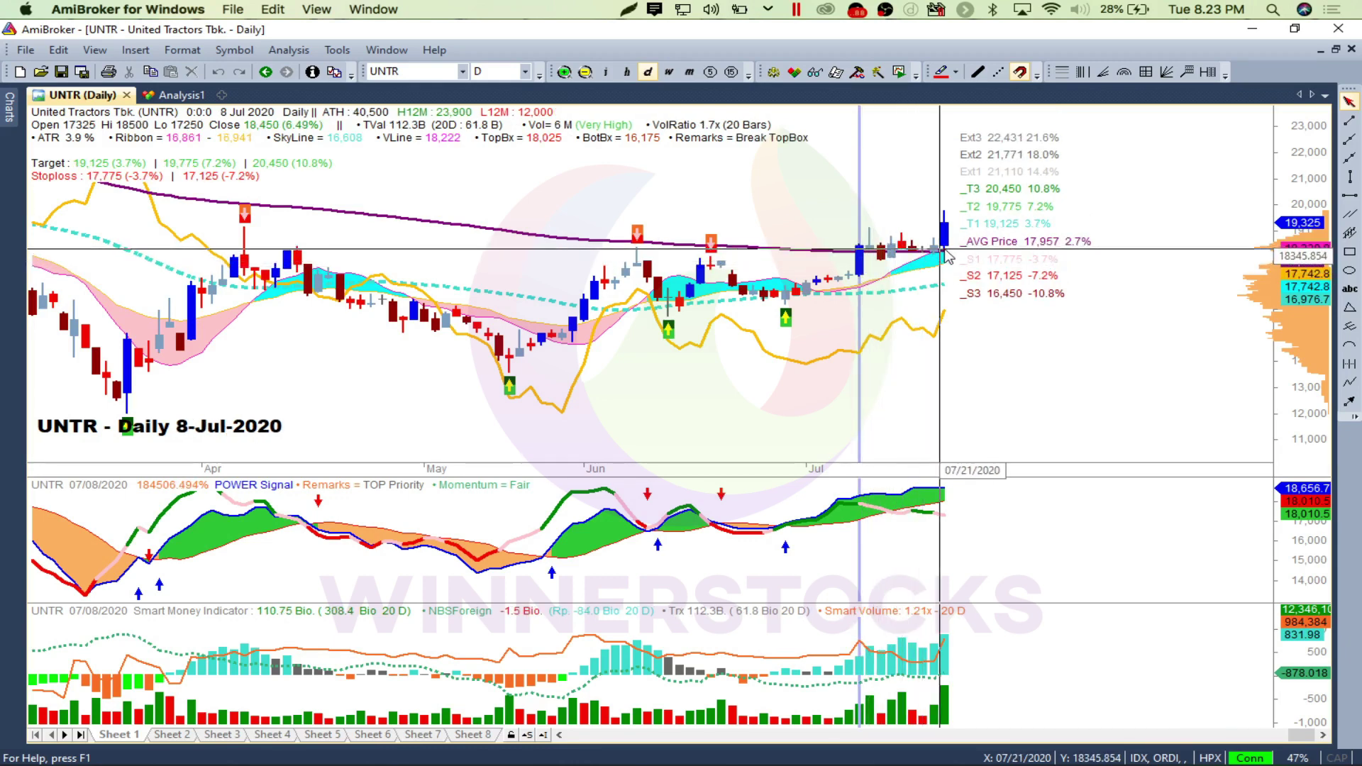
pyautogui.moveTo(949, 252)
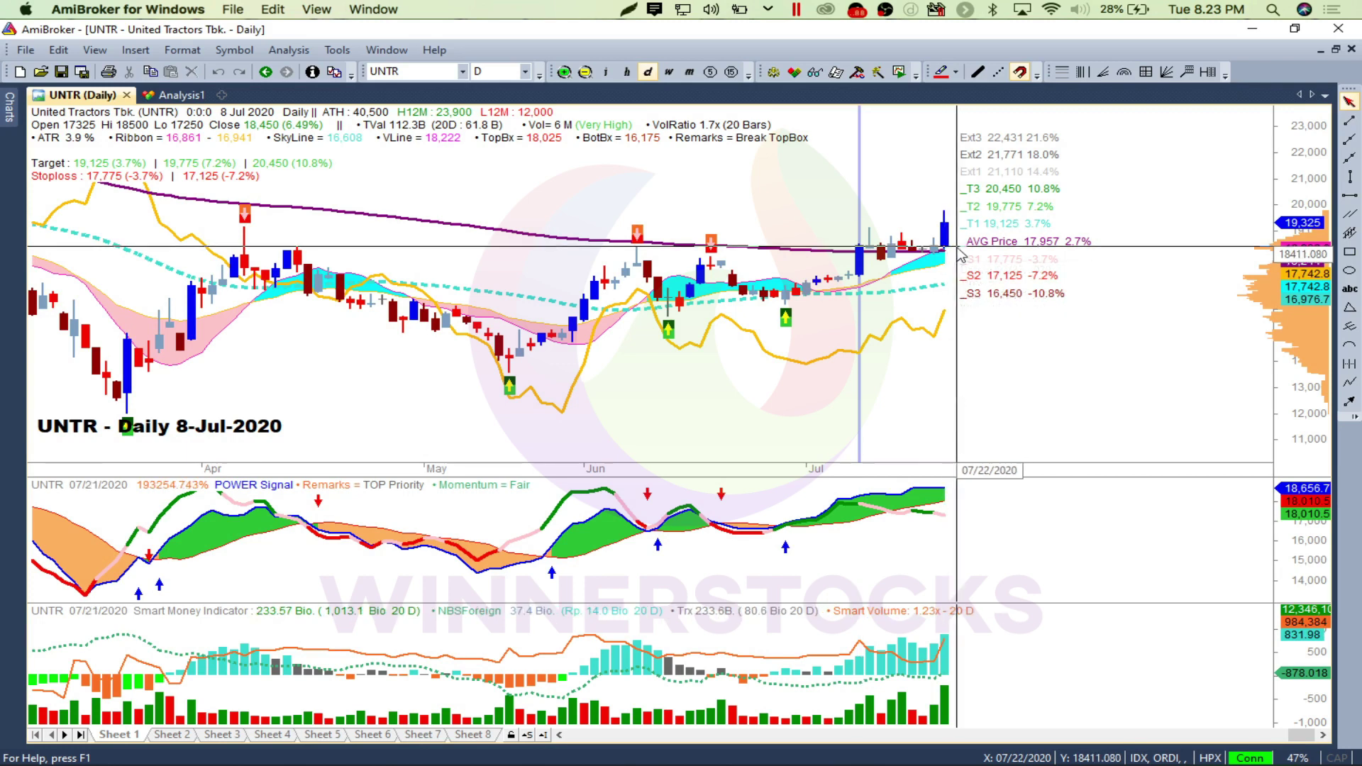
pyautogui.click(949, 254)
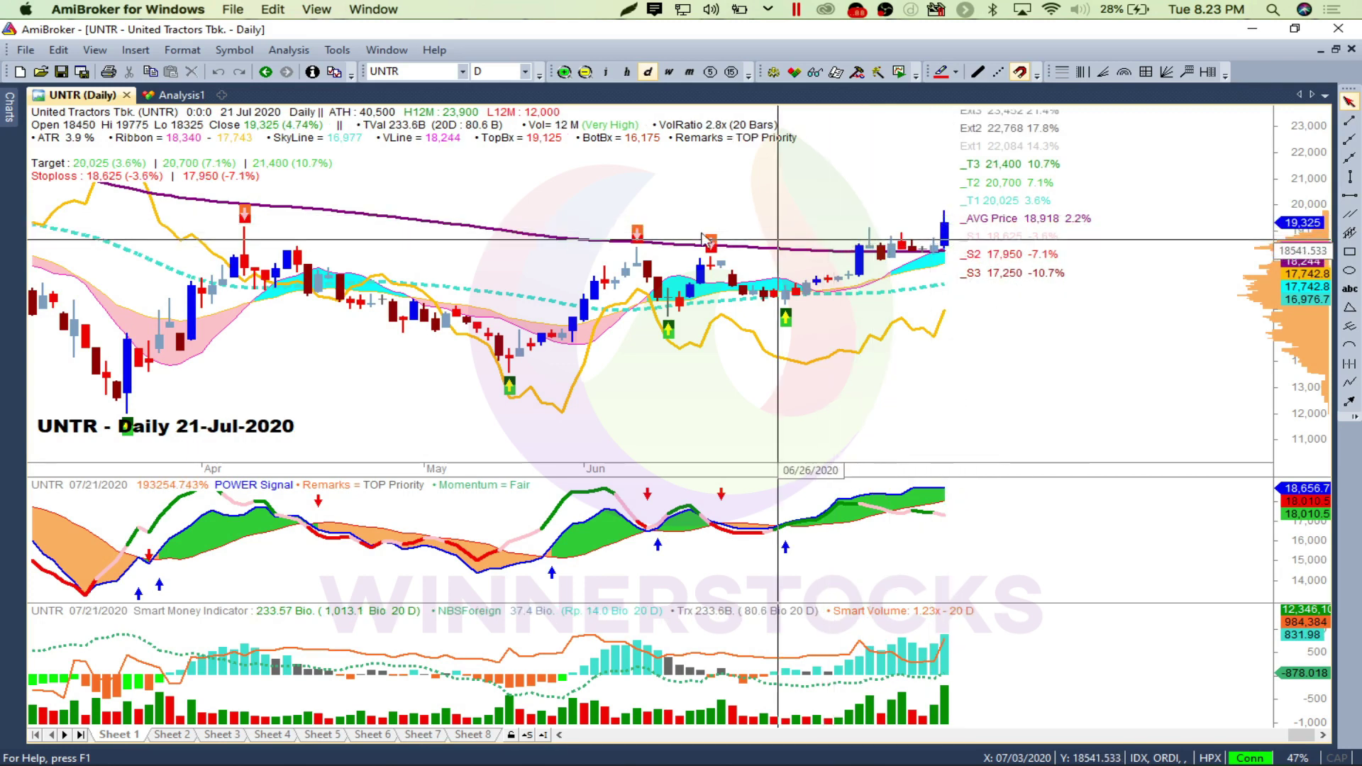
pyautogui.moveTo(319, 158)
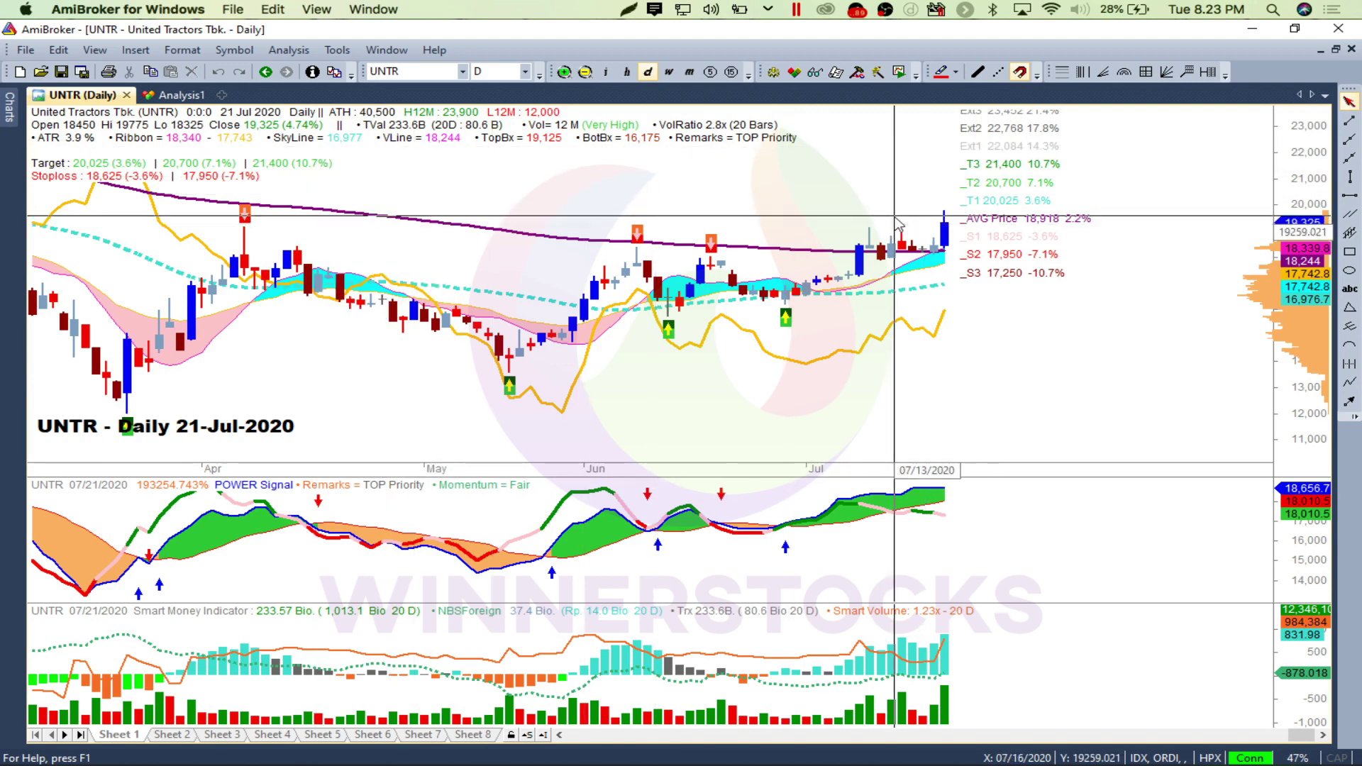
# - Open the TINS daily chart from the Analysis1 results and compare its 13 July, 16 June and 21 July candles
pyautogui.click(184, 95)
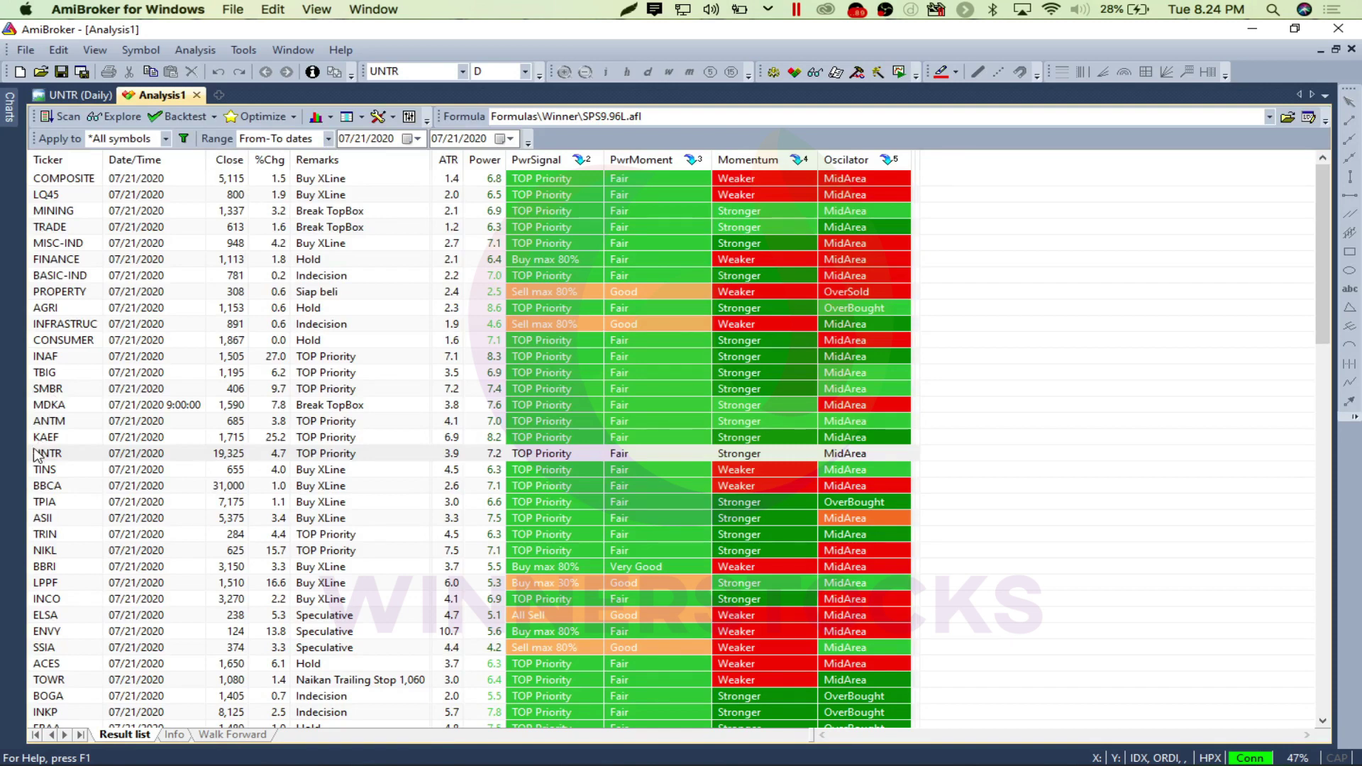
pyautogui.click(47, 470)
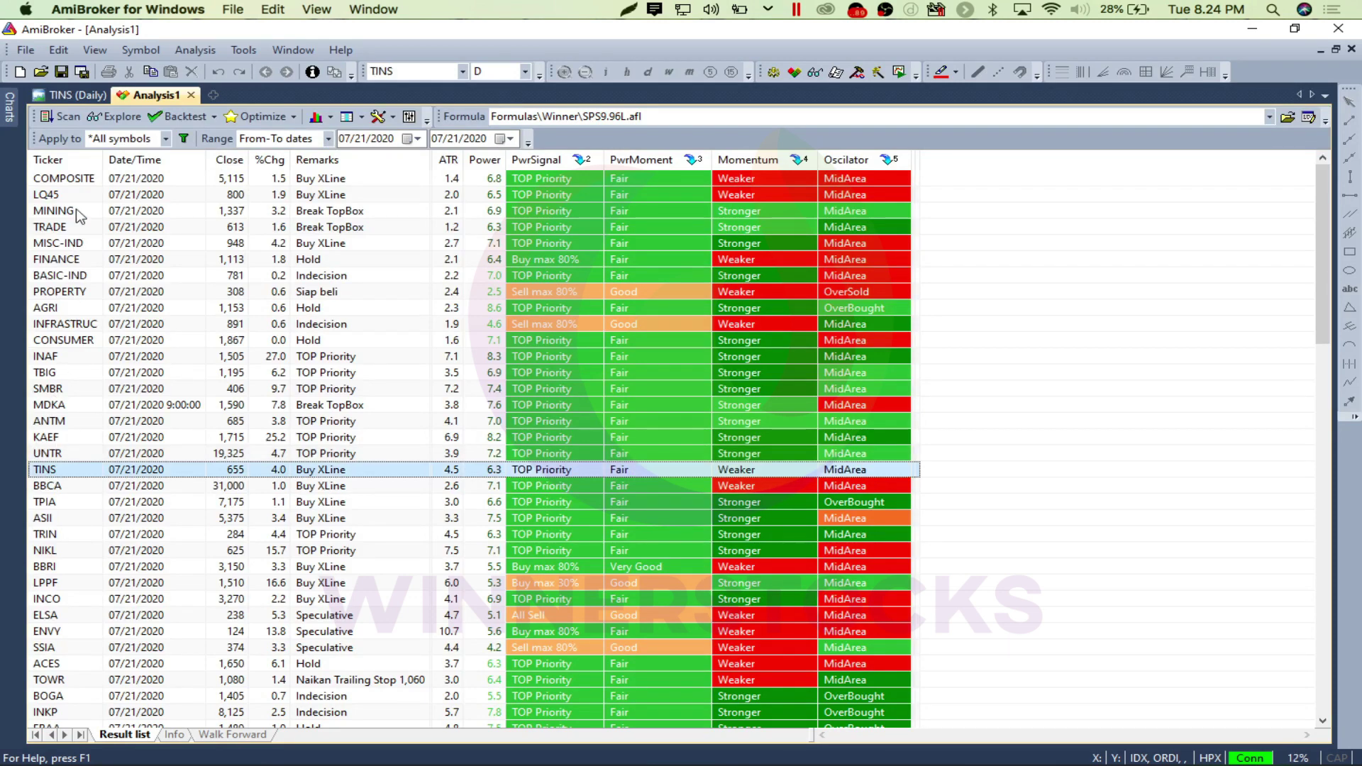
pyautogui.click(70, 97)
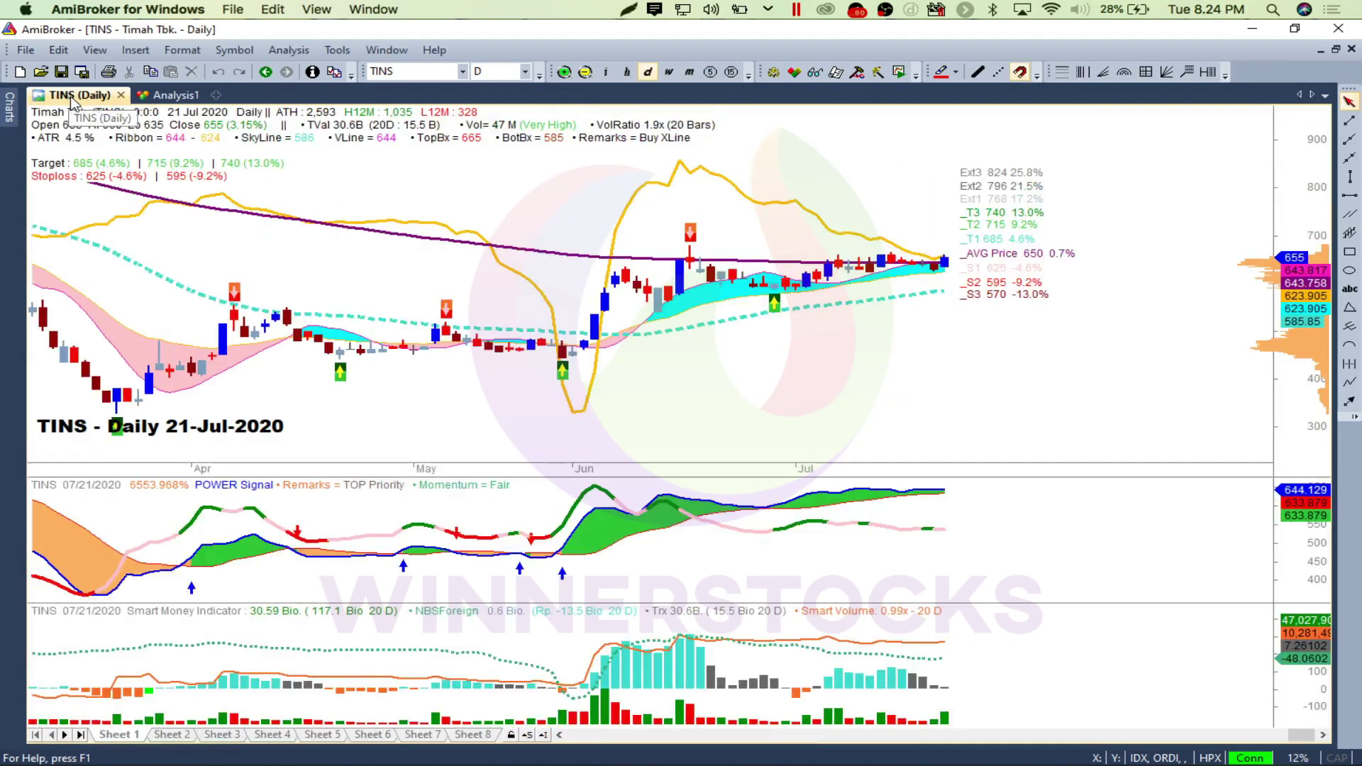
pyautogui.click(882, 273)
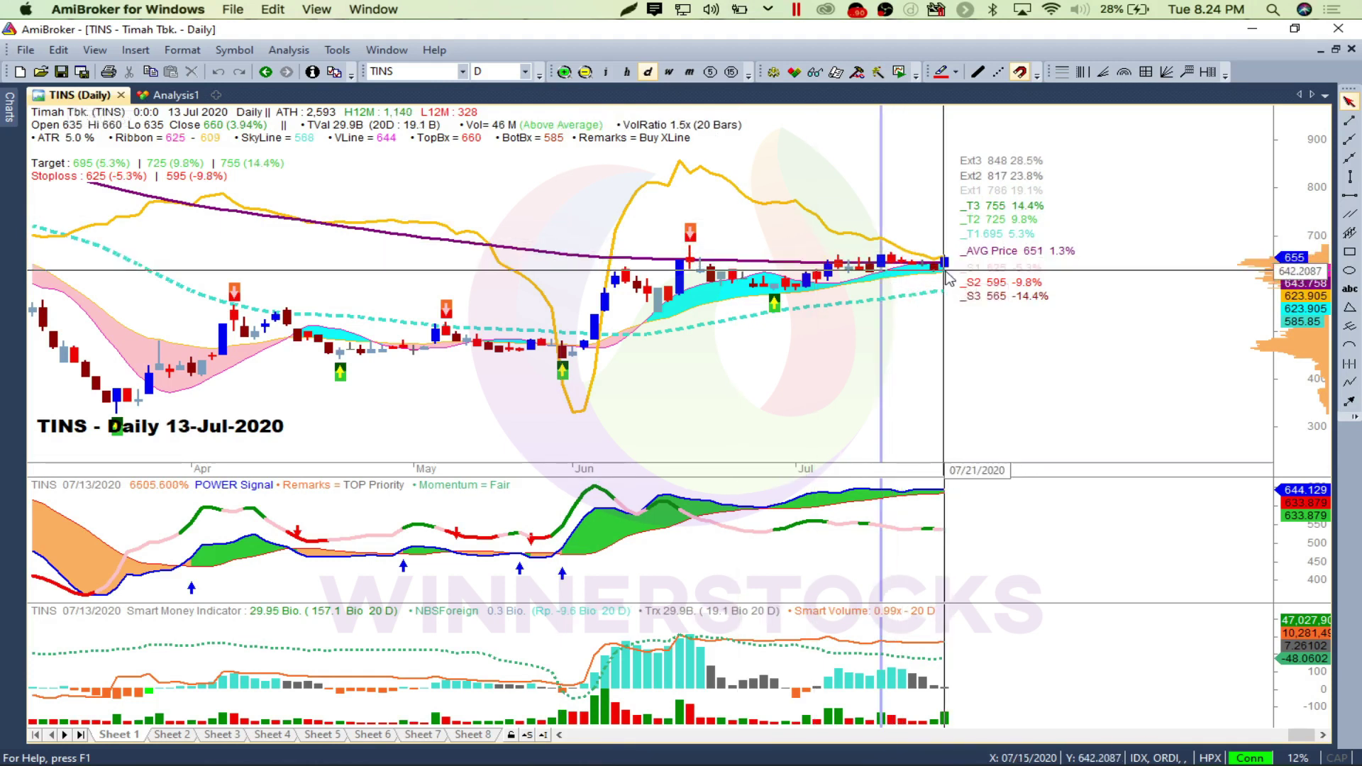
pyautogui.click(688, 289)
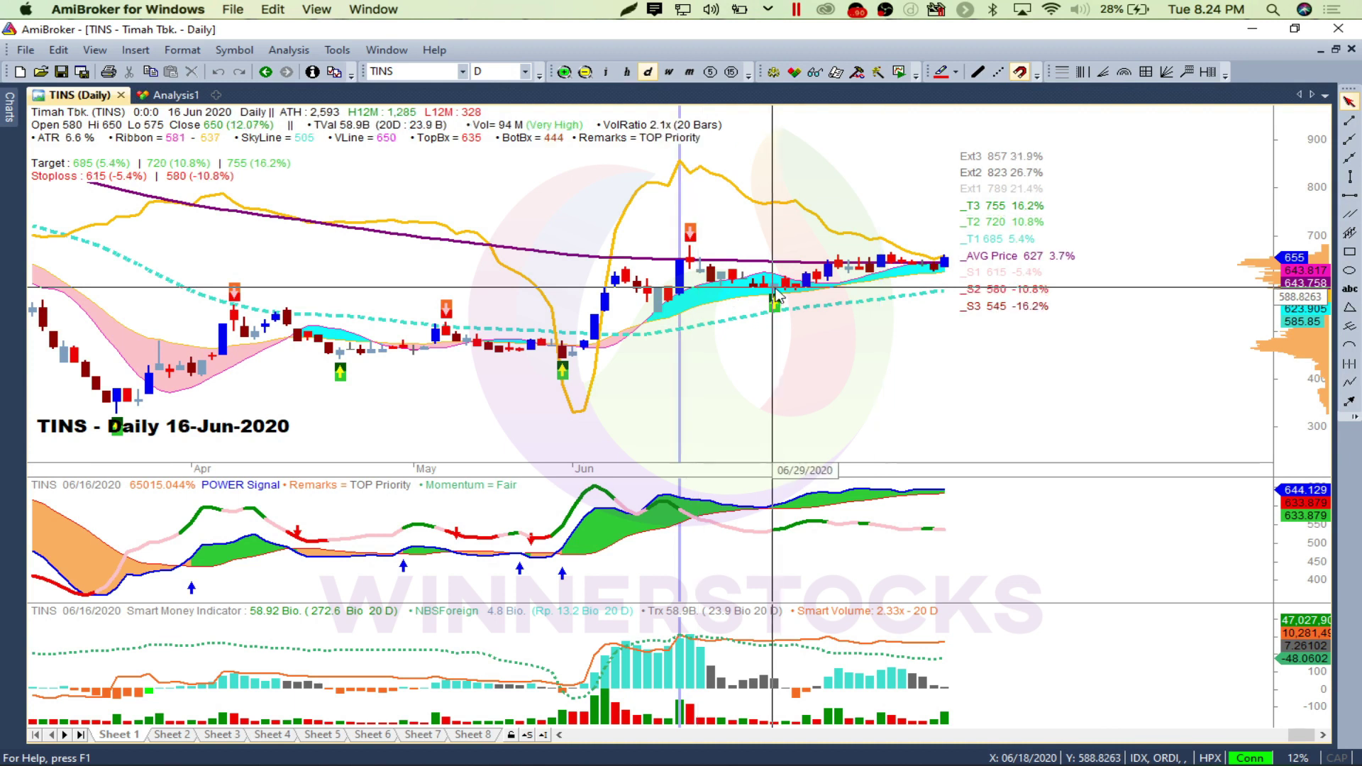
pyautogui.click(955, 279)
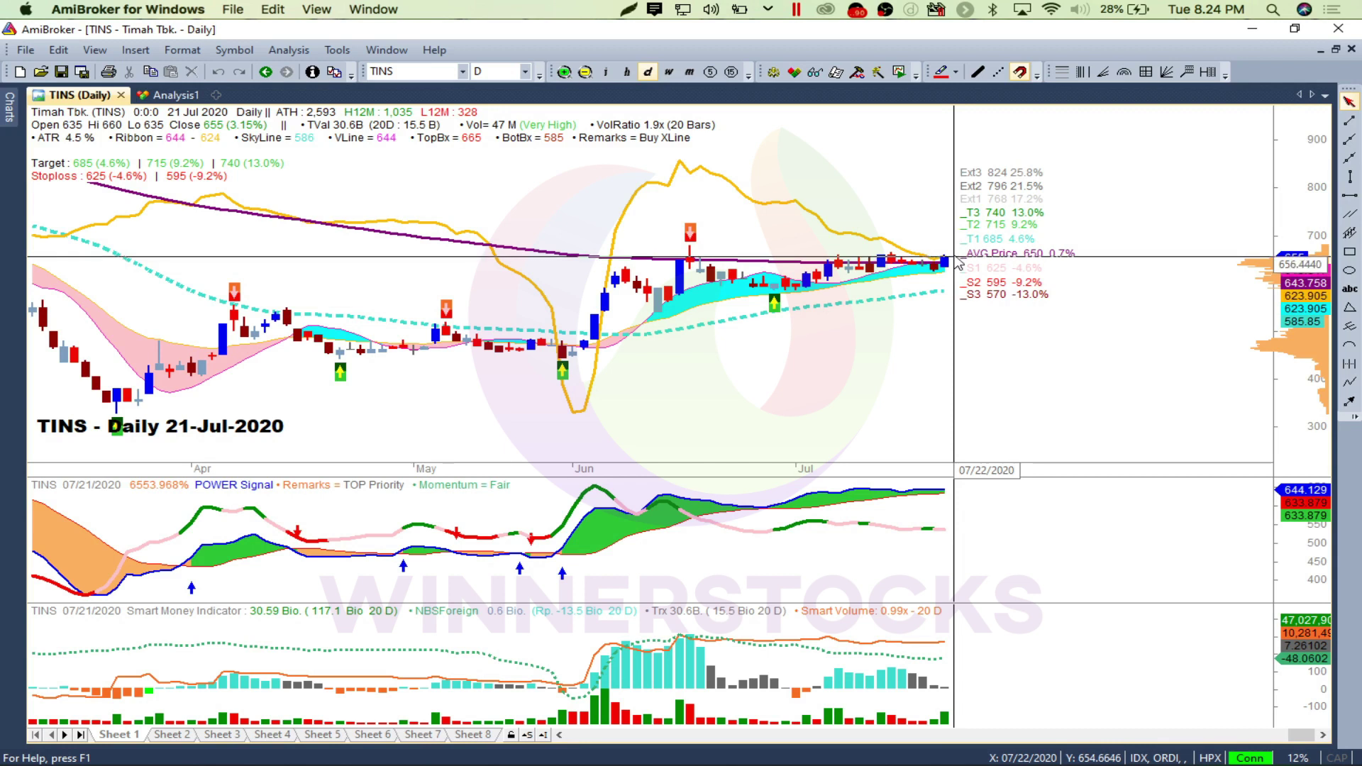
# - Draw a horizontal line at 680 across the TINS daily chart, at the mid-June high
pyautogui.moveTo(957, 260)
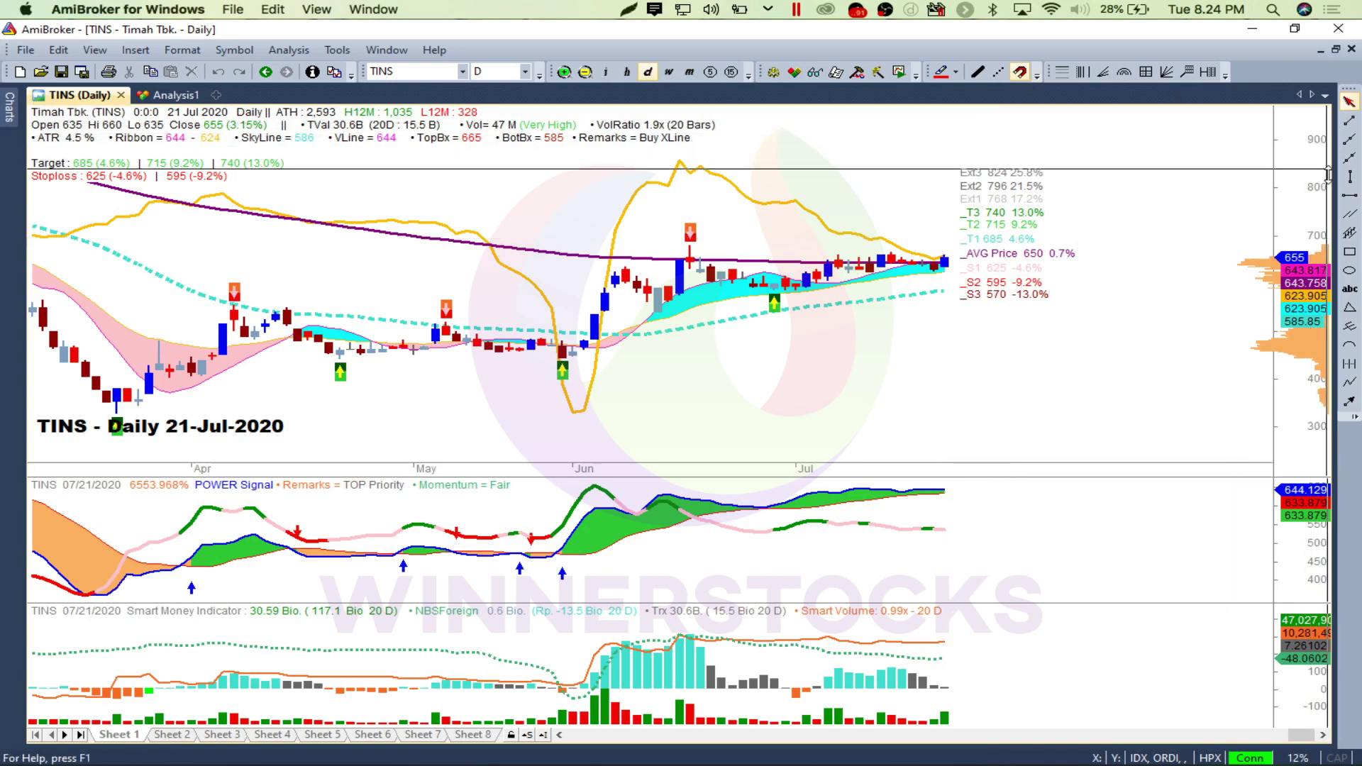
pyautogui.click(1346, 198)
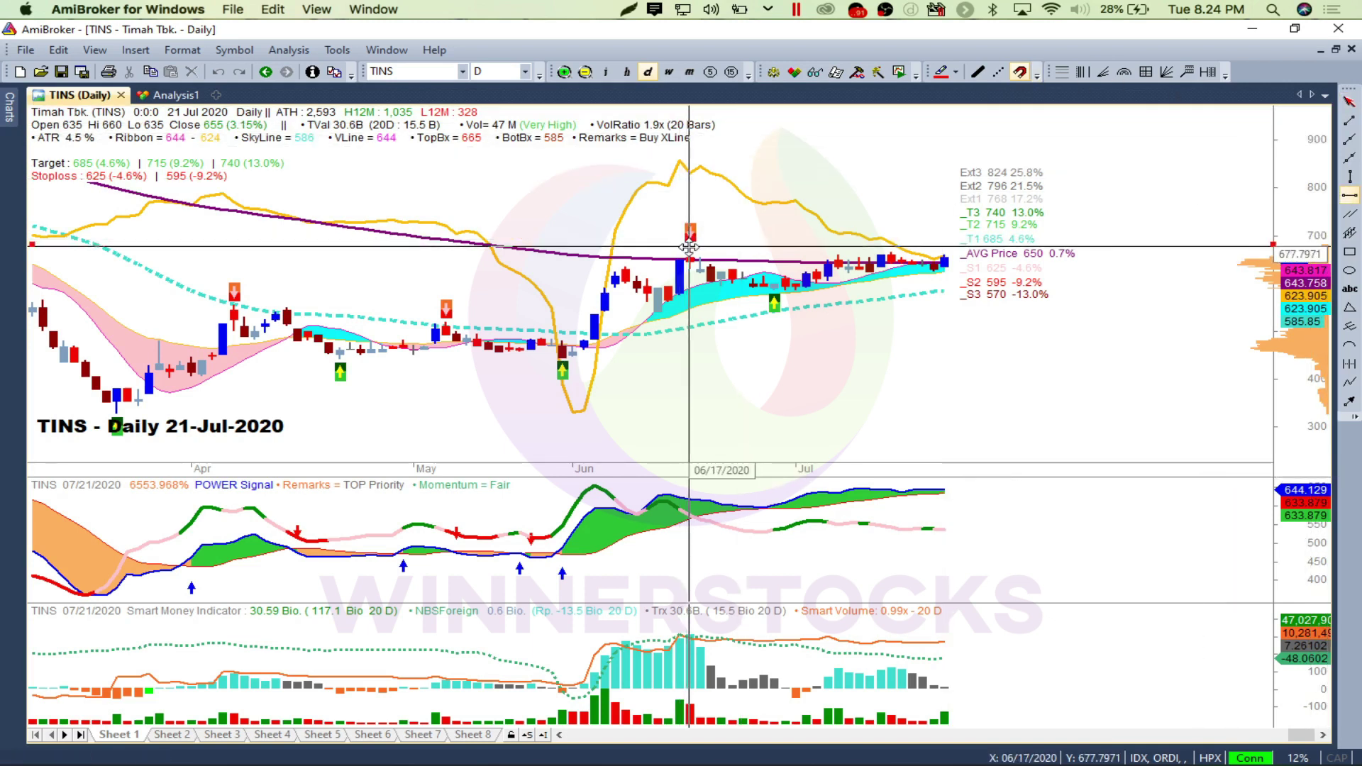
pyautogui.click(691, 247)
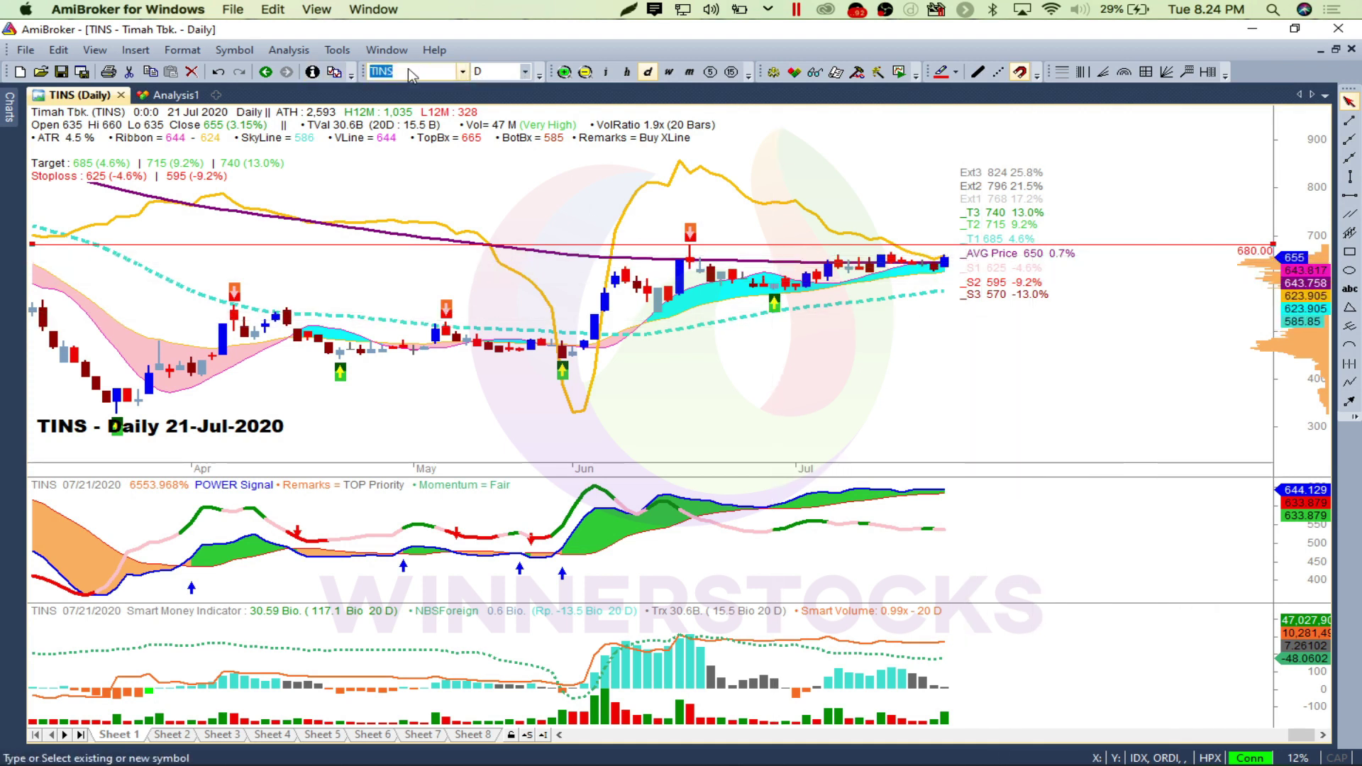
# - Open the BBCA daily chart from the Analysis1 results and examine its June and July candles against the ribbon, targets and stops
pyautogui.click(170, 95)
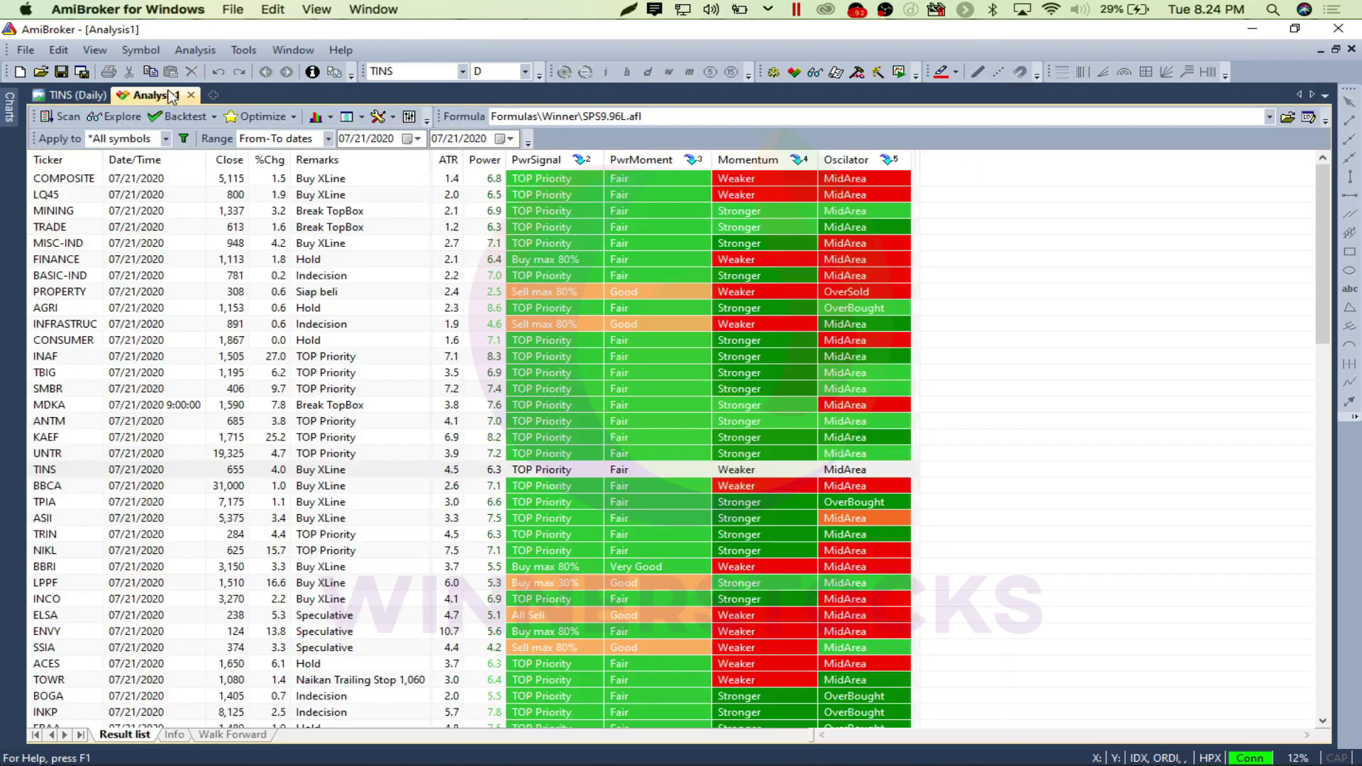
pyautogui.click(46, 487)
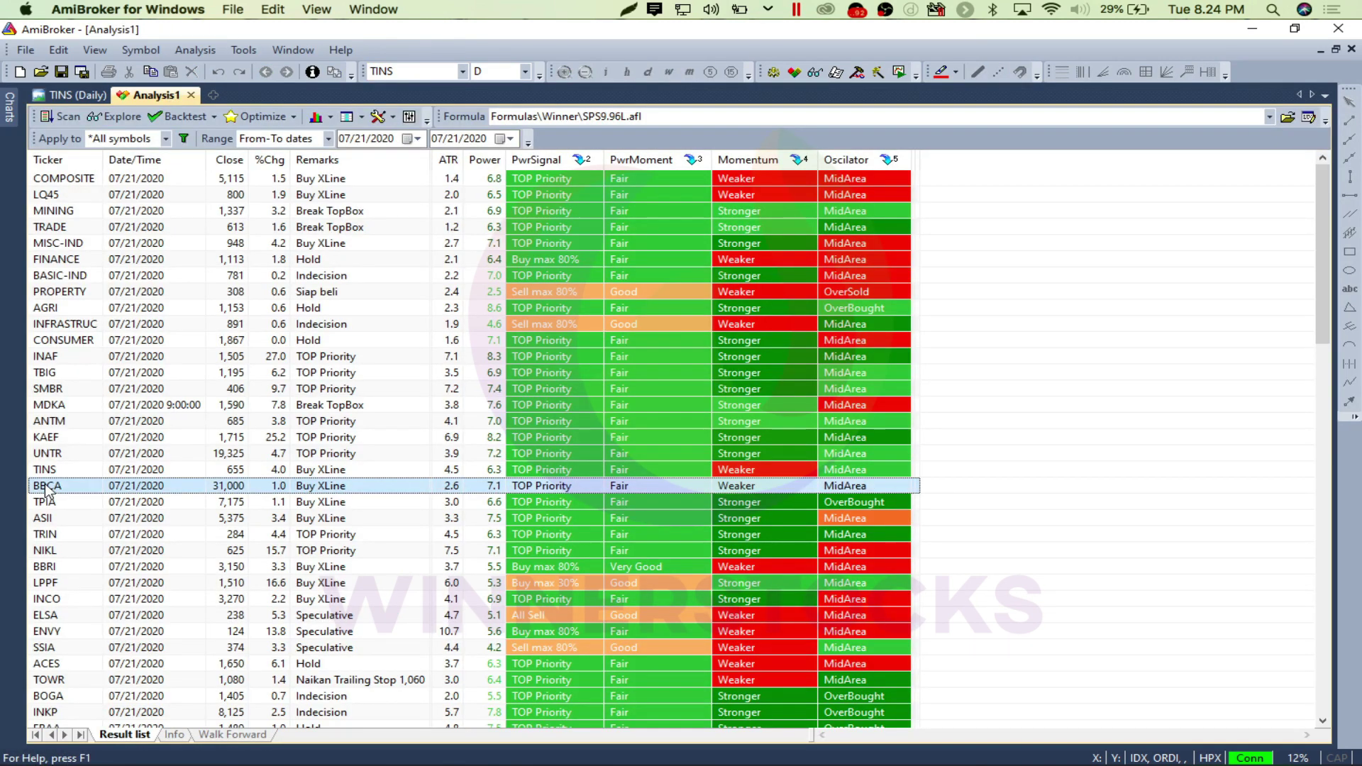
pyautogui.click(83, 92)
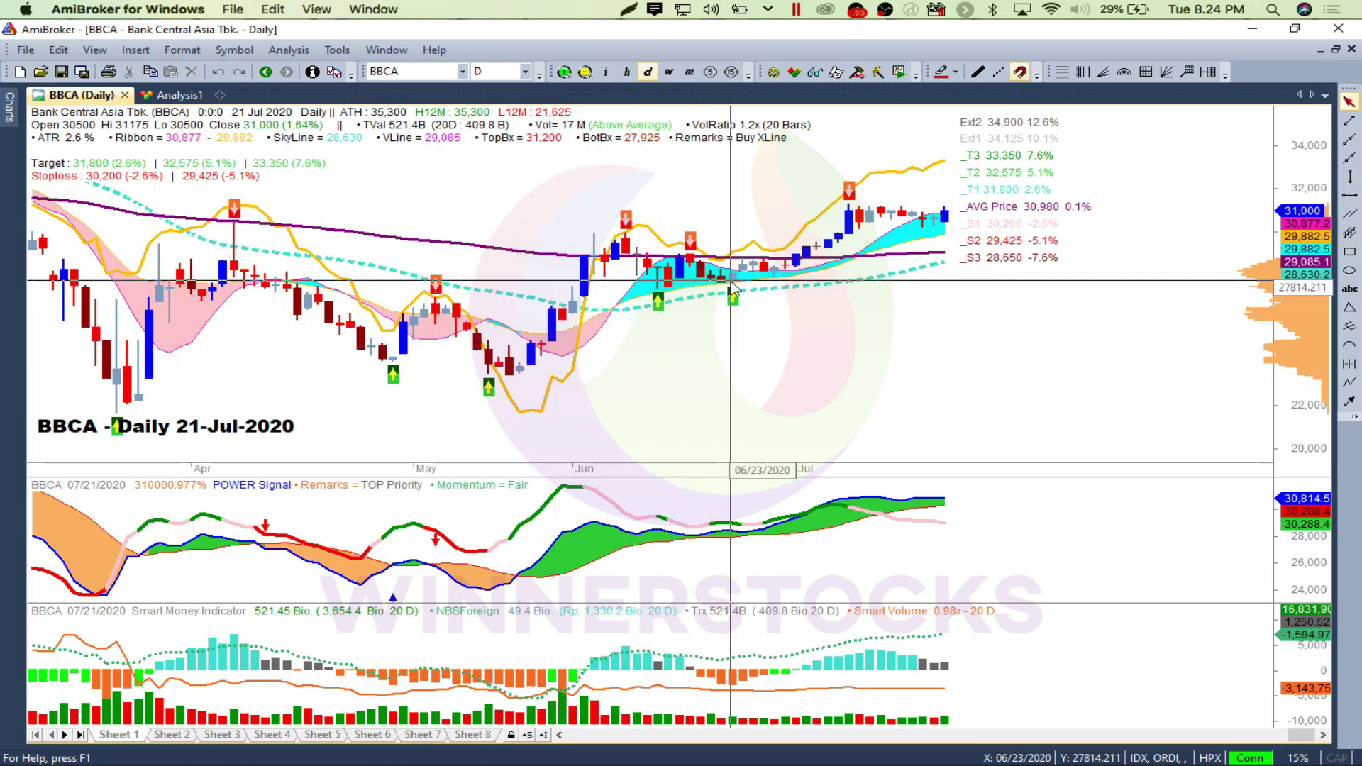
pyautogui.moveTo(733, 287)
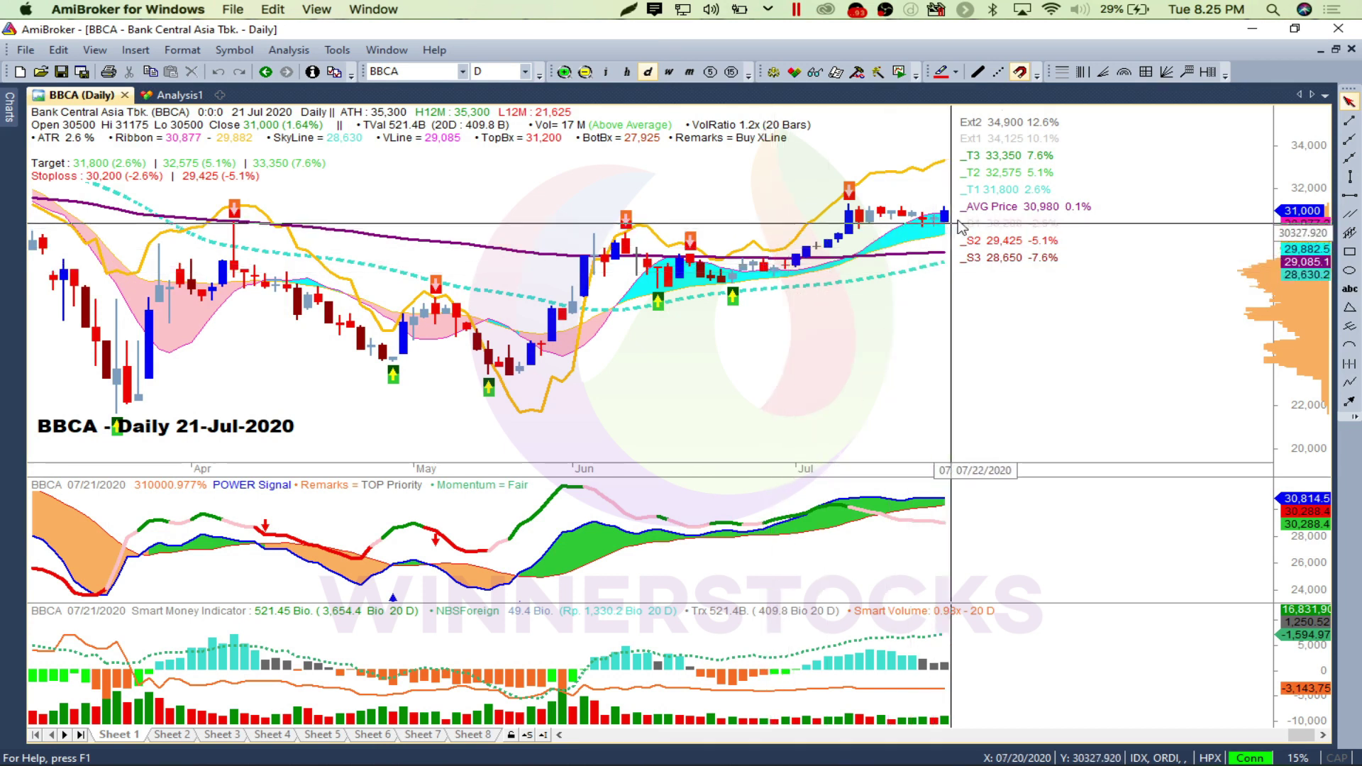
pyautogui.moveTo(932, 221)
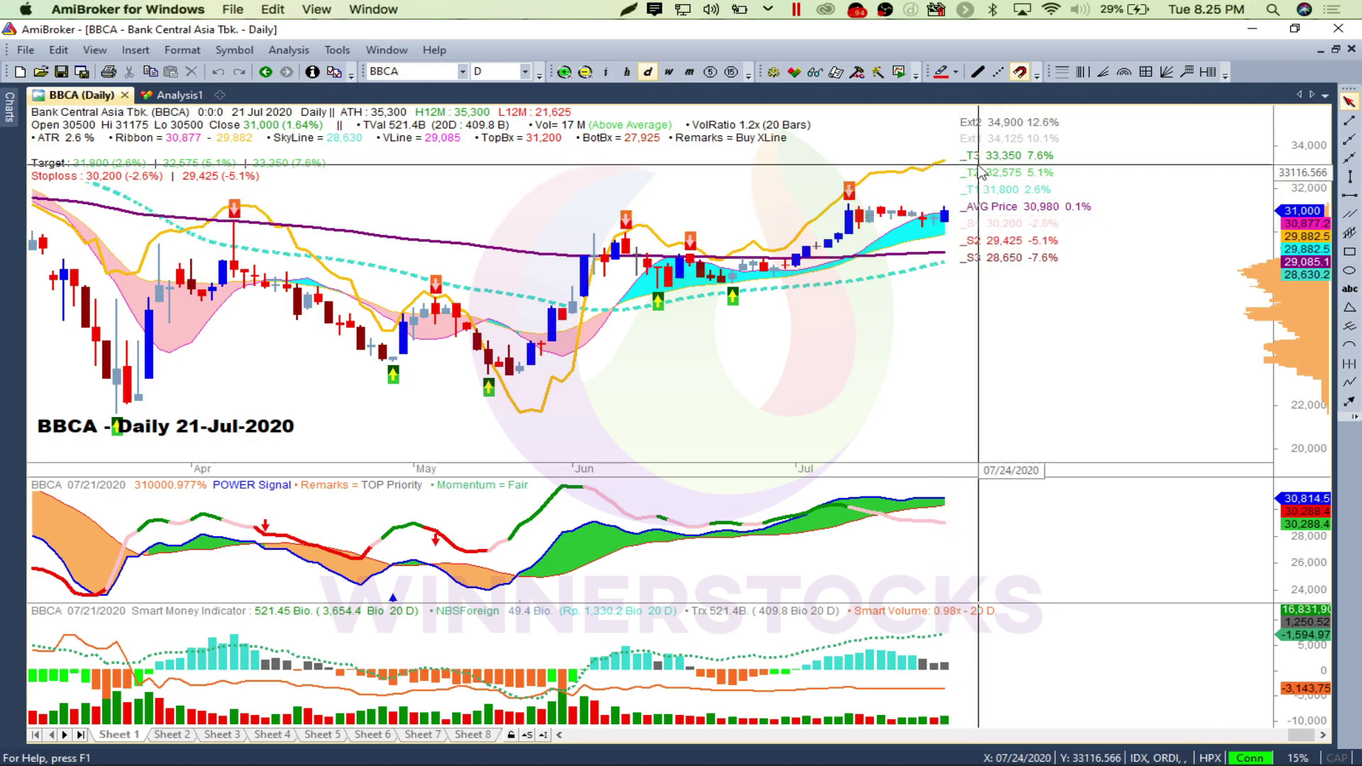
pyautogui.moveTo(980, 163)
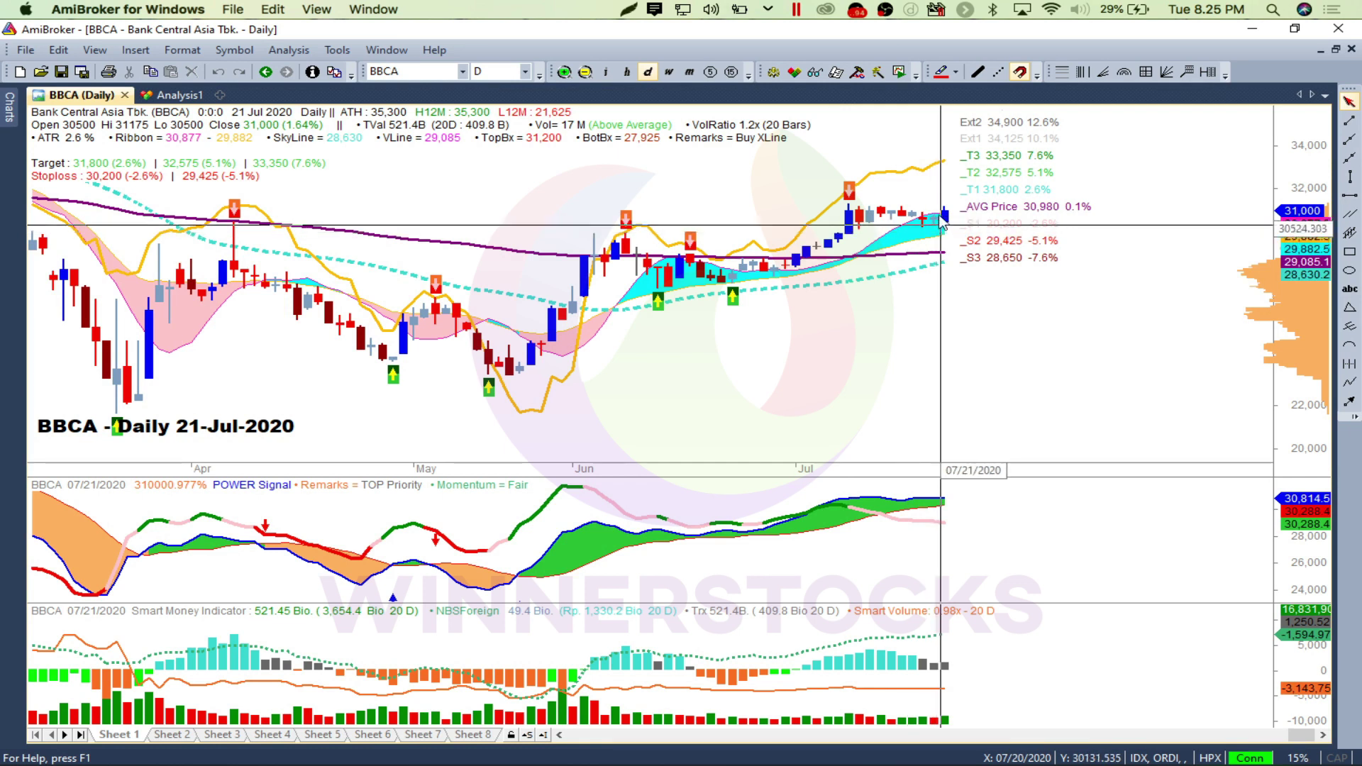
pyautogui.moveTo(866, 212)
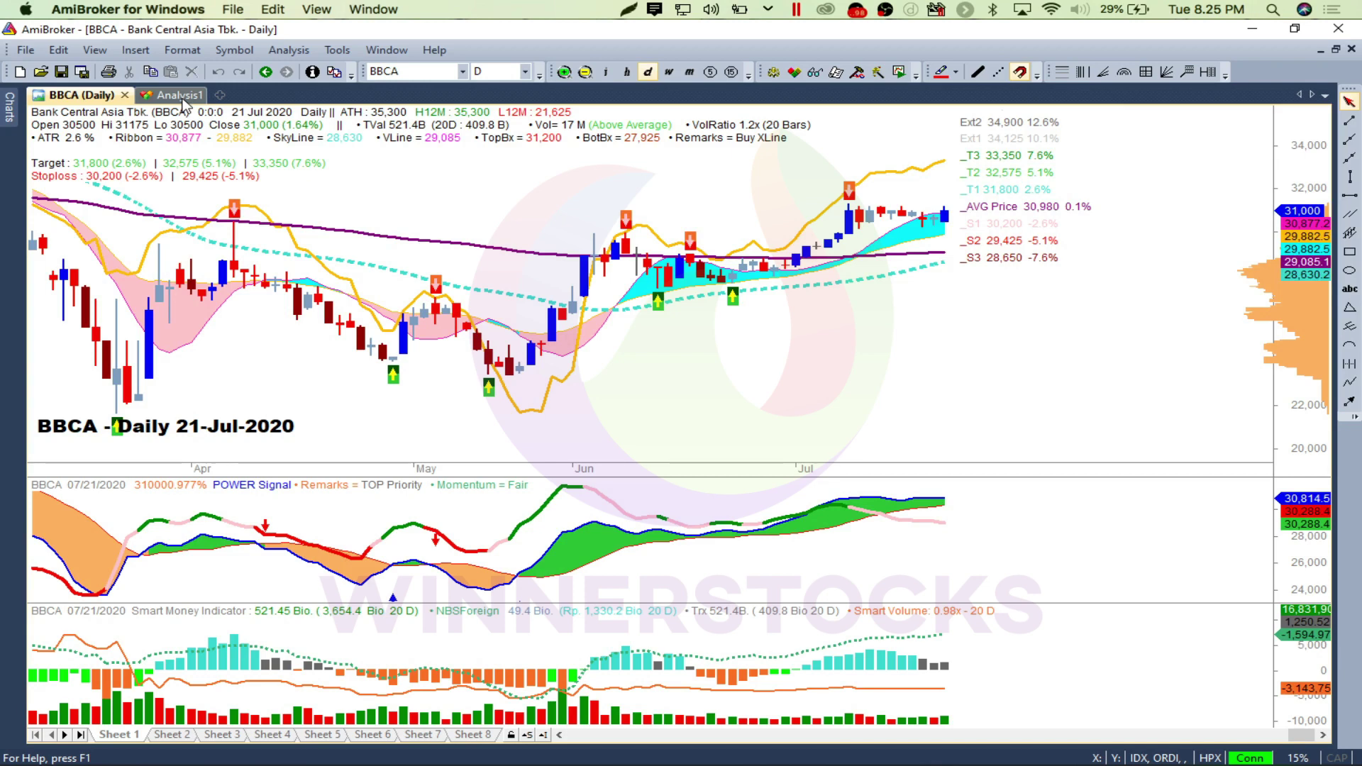
# - Open the TPIA daily chart from the Analysis1 results, check its weekly view and return to the daily view
pyautogui.click(160, 95)
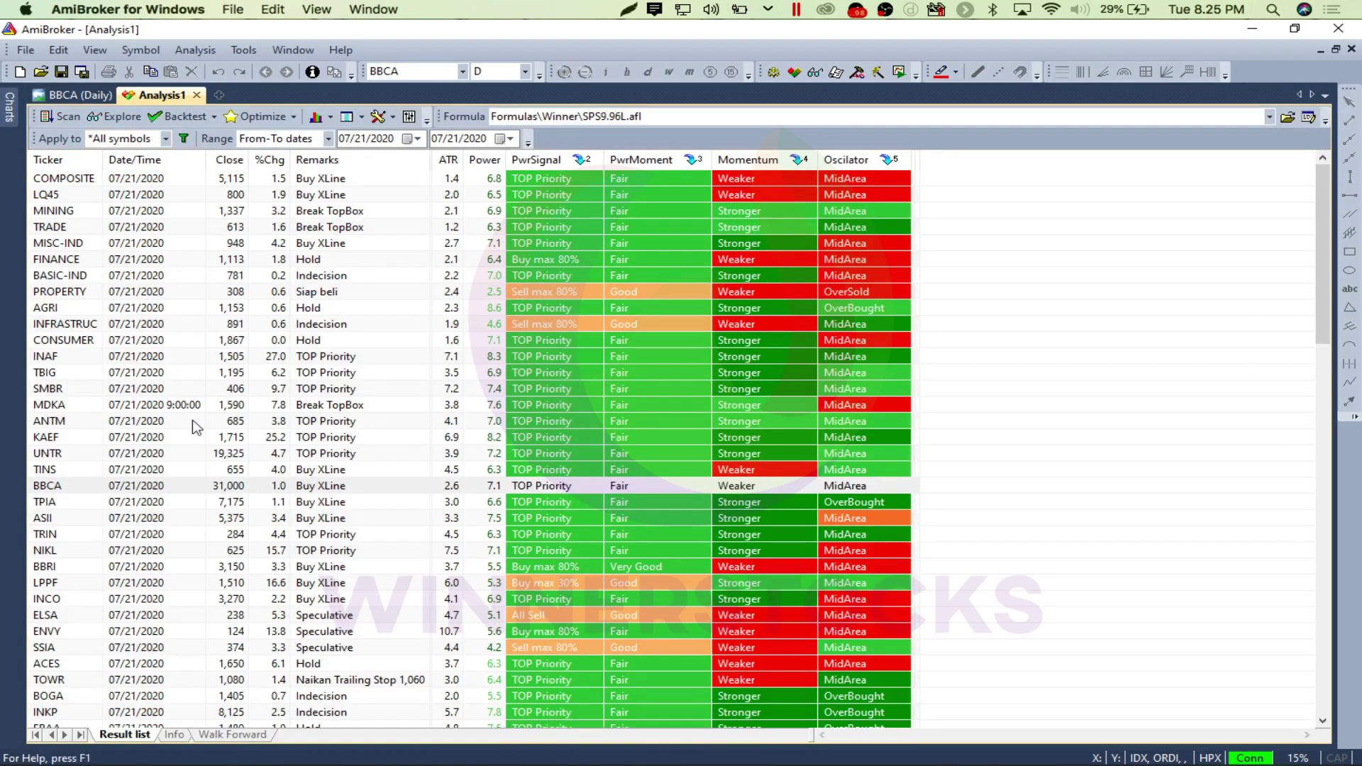
pyautogui.click(57, 503)
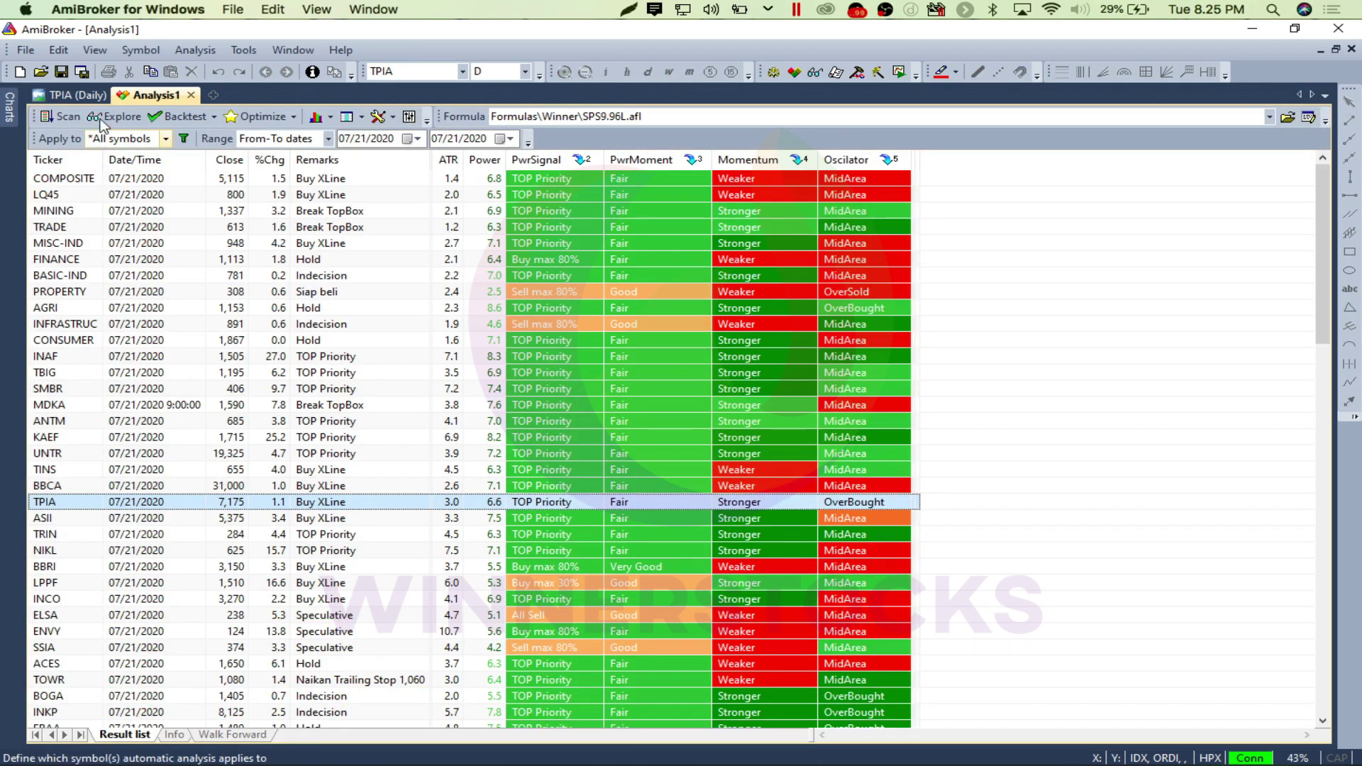
pyautogui.click(82, 95)
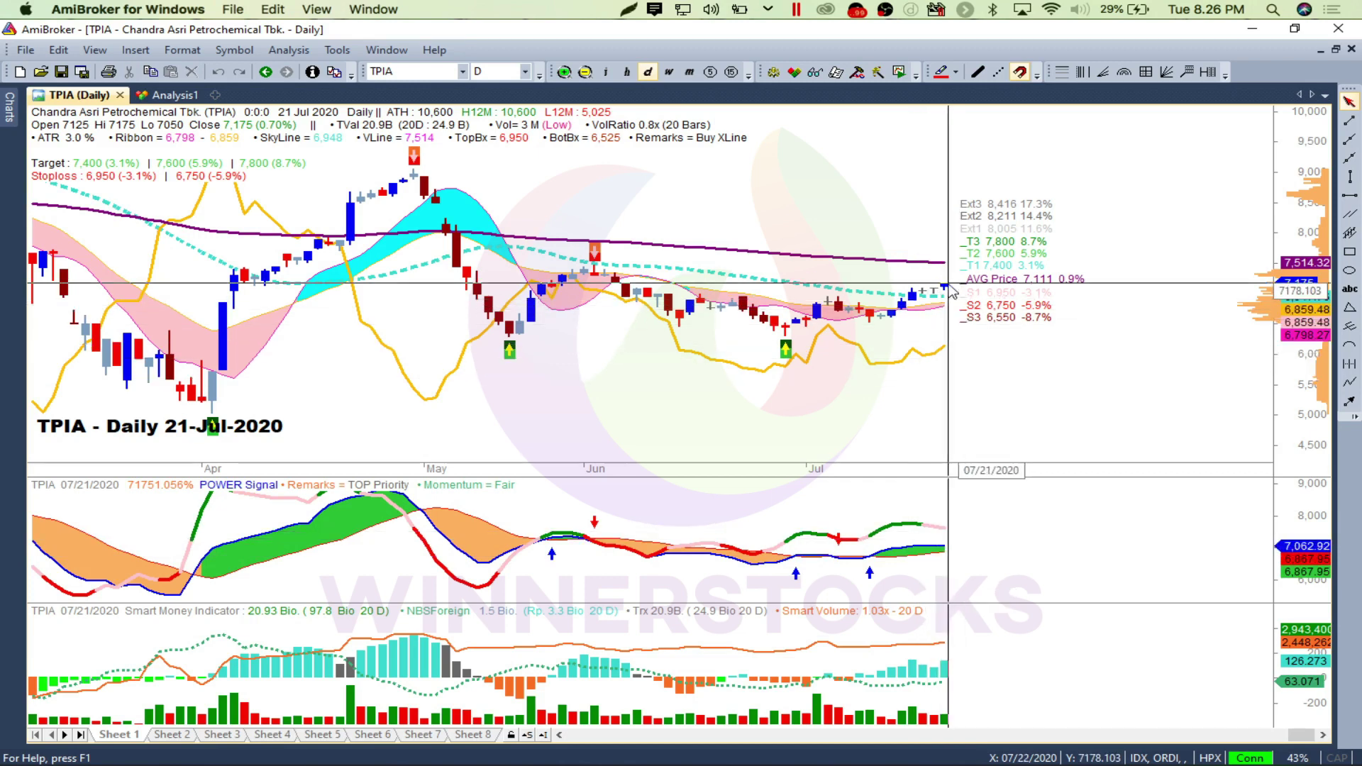
pyautogui.click(672, 73)
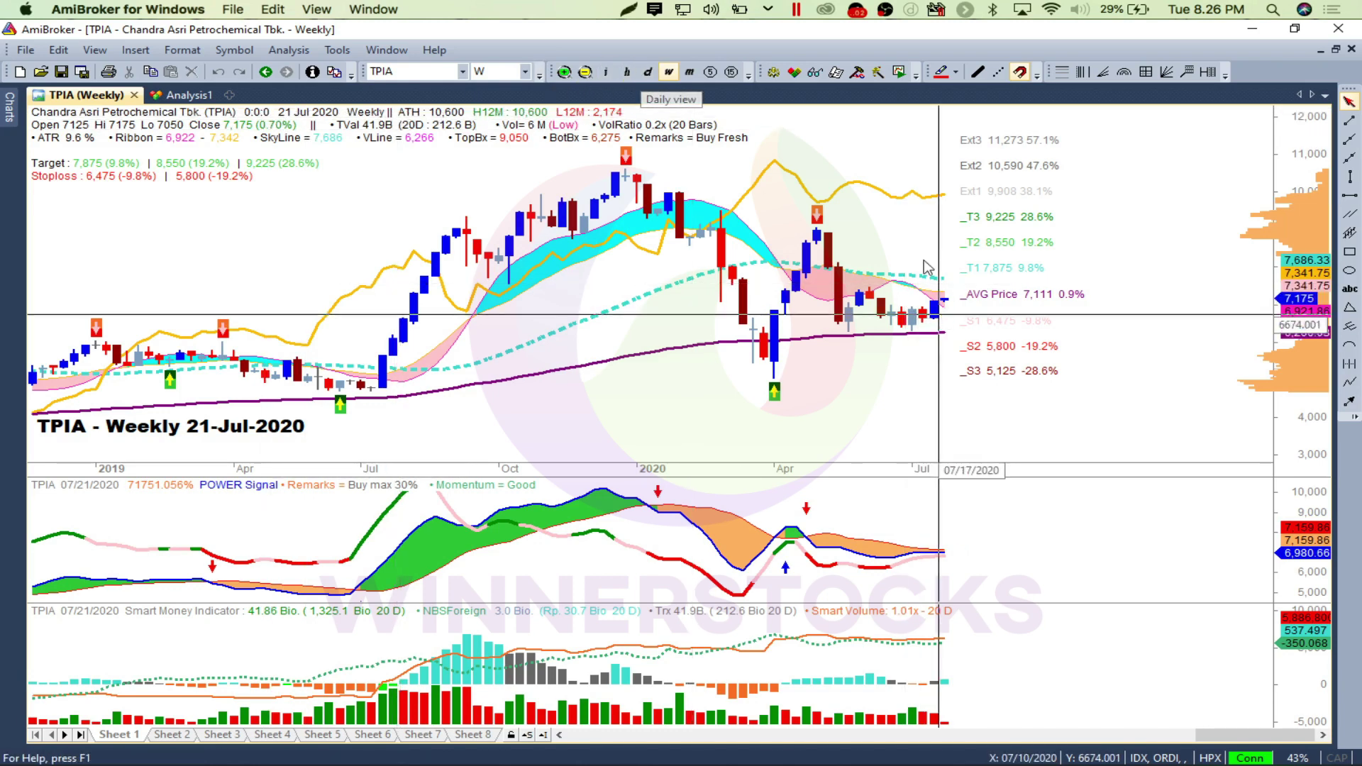
pyautogui.click(648, 75)
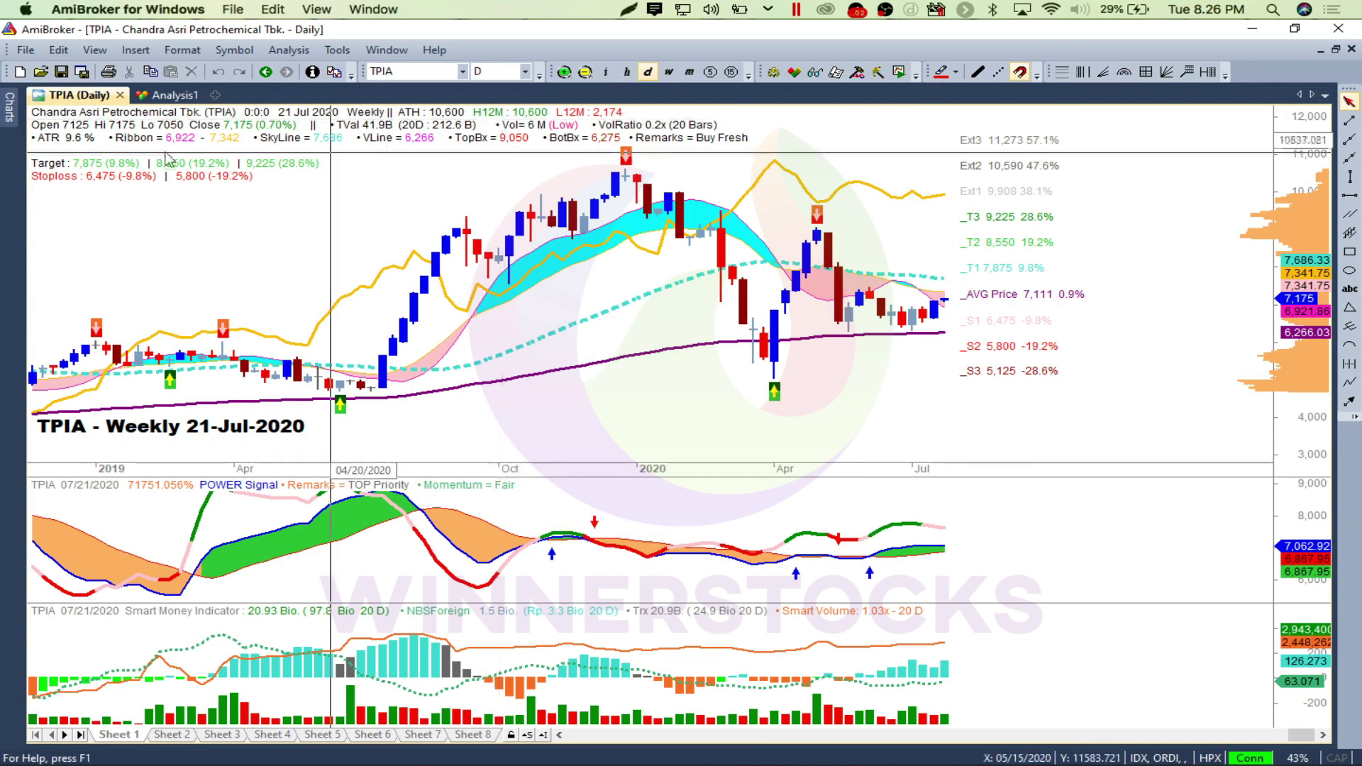
# - Open the ASII daily chart from the Analysis1 results, then switch to the weekly view and examine its latest candle
pyautogui.click(173, 96)
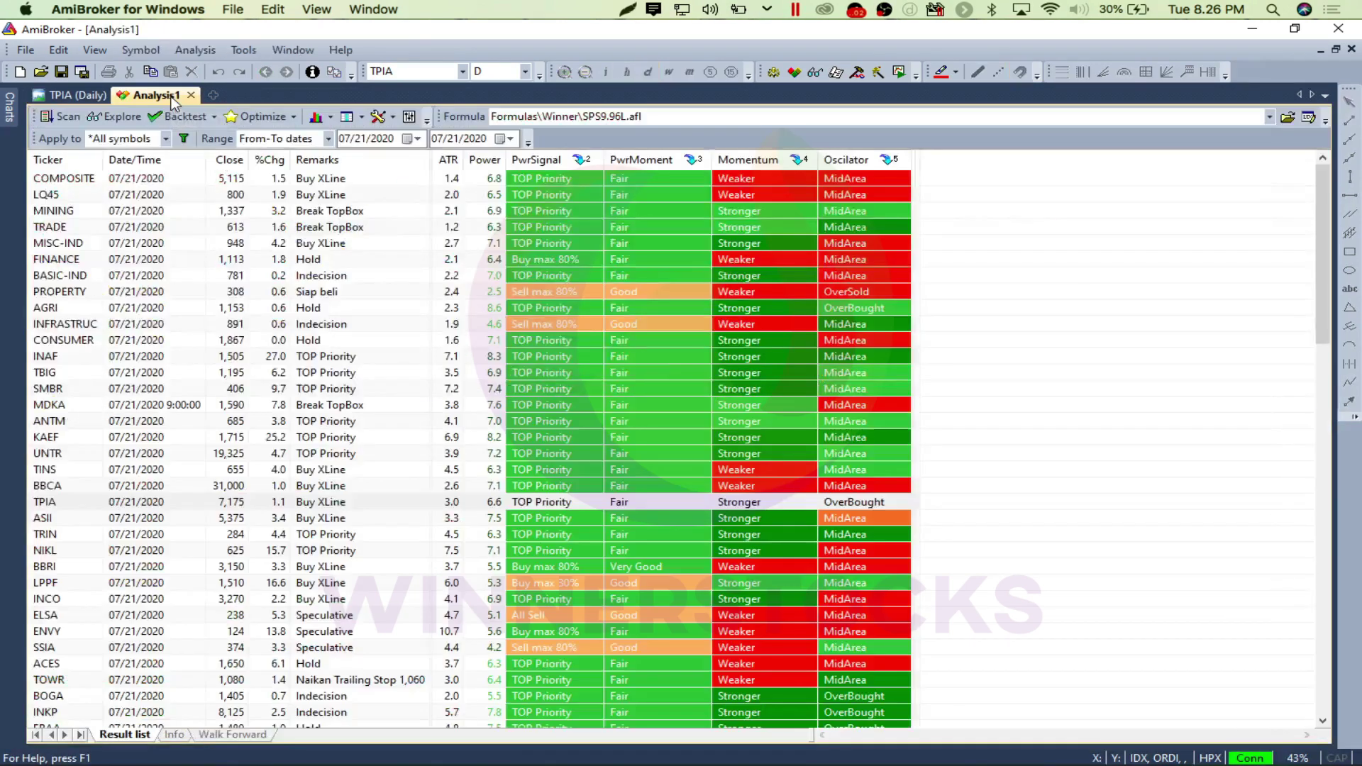
pyautogui.click(42, 518)
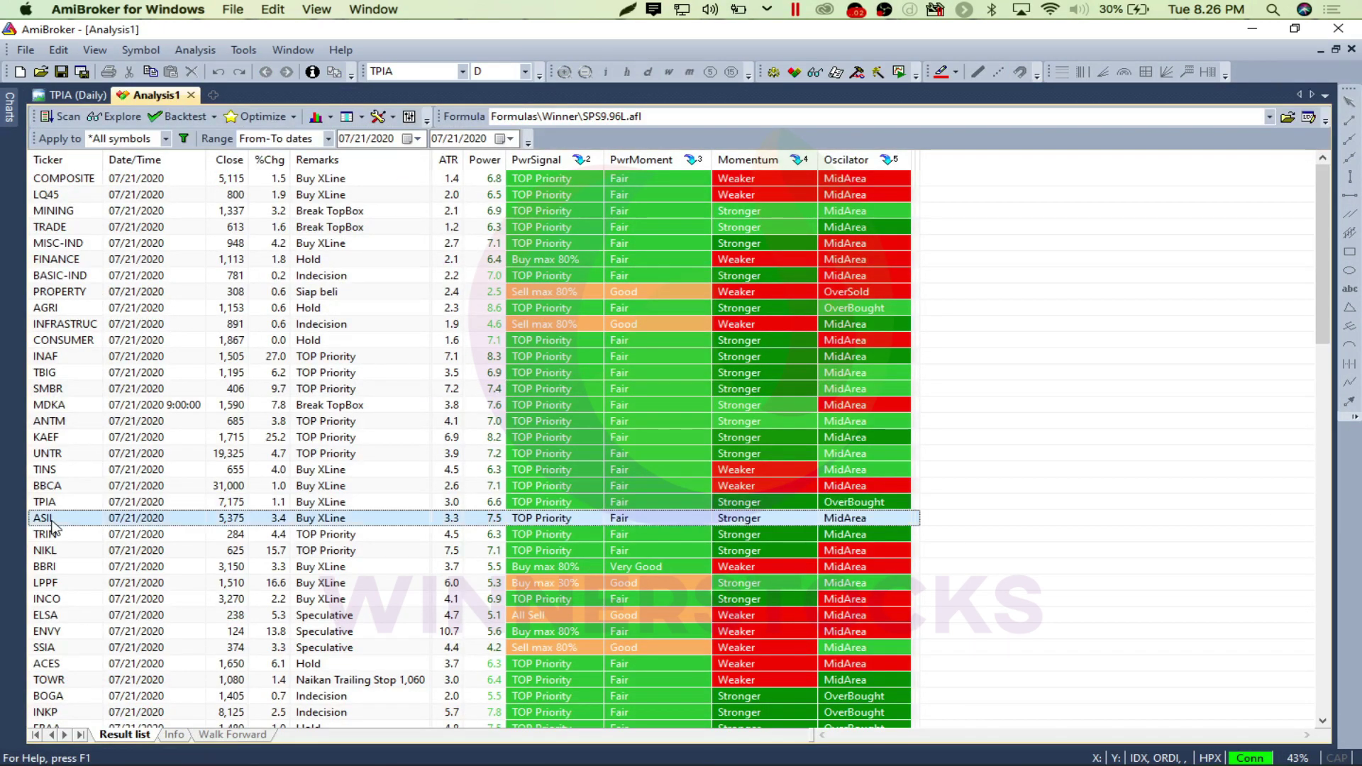
pyautogui.click(76, 96)
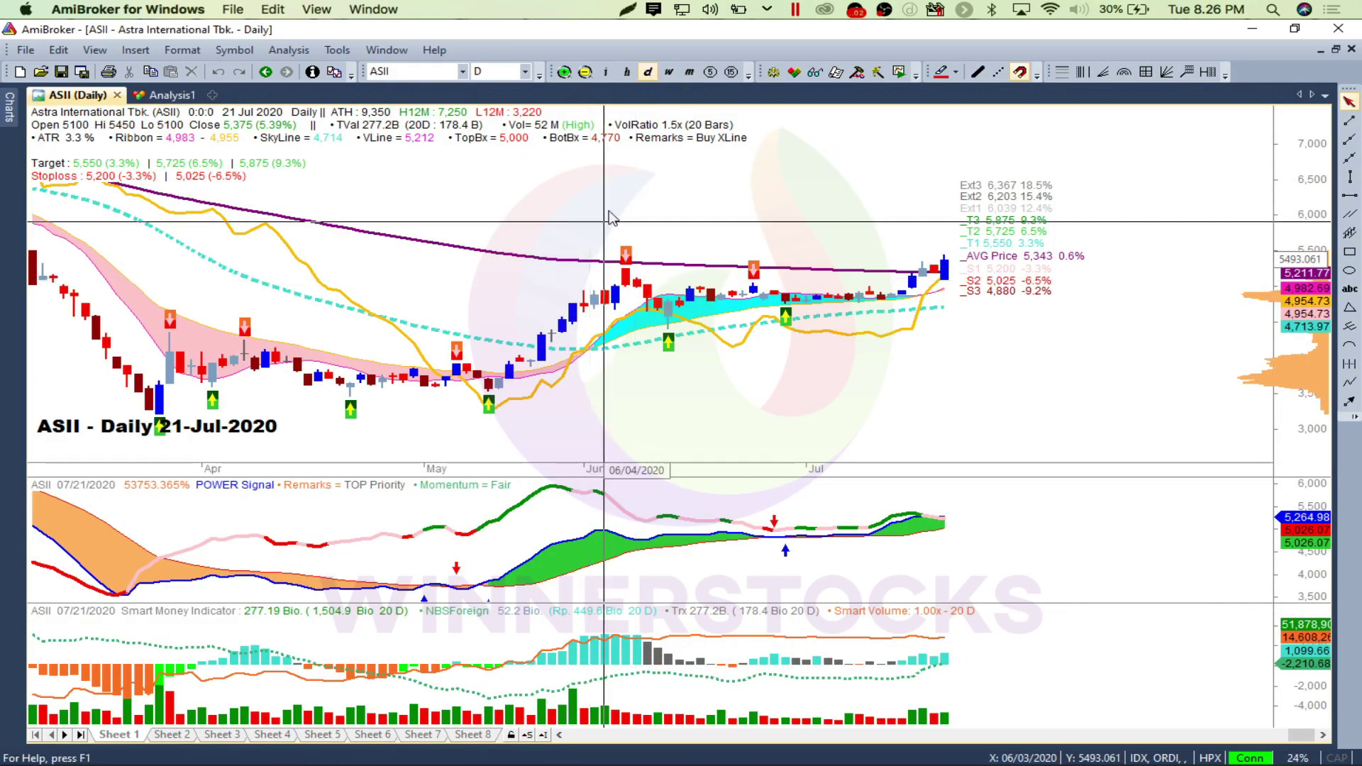
pyautogui.click(668, 73)
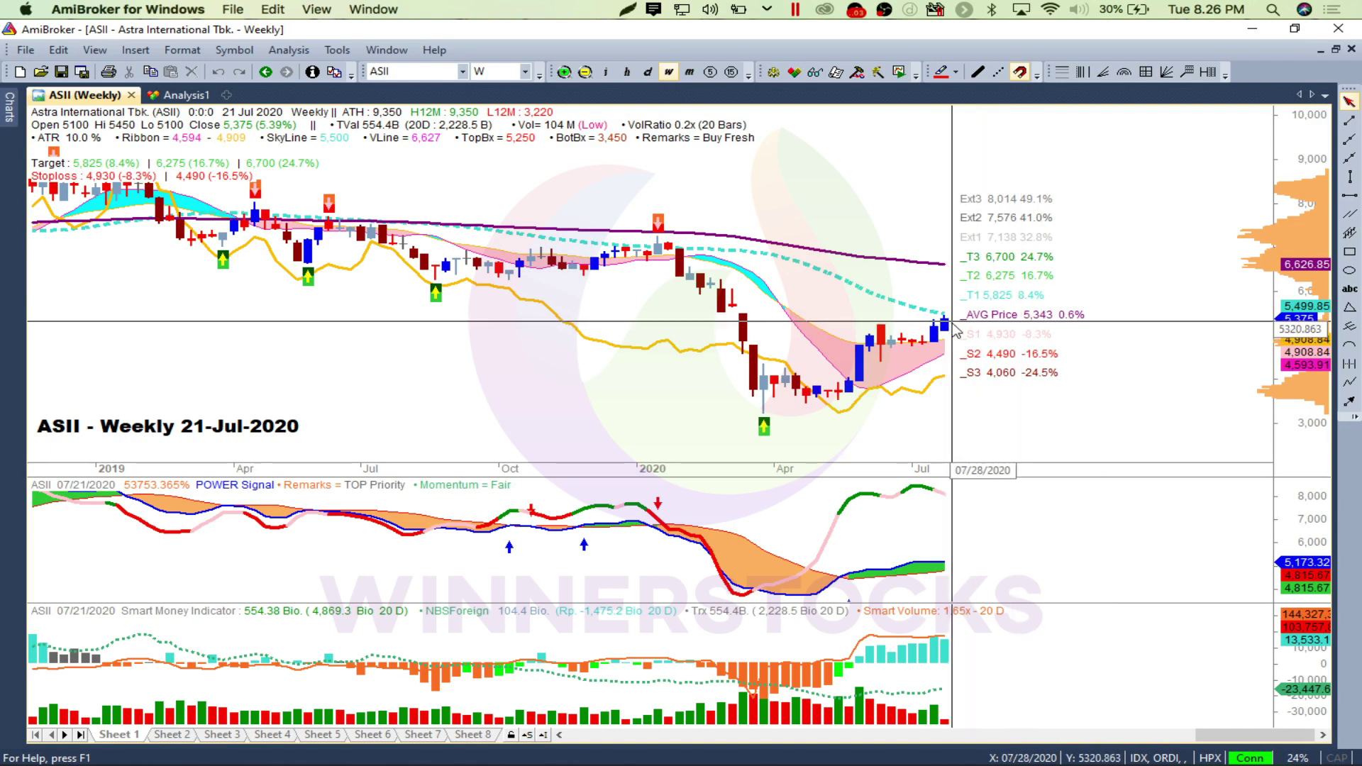
pyautogui.moveTo(957, 272)
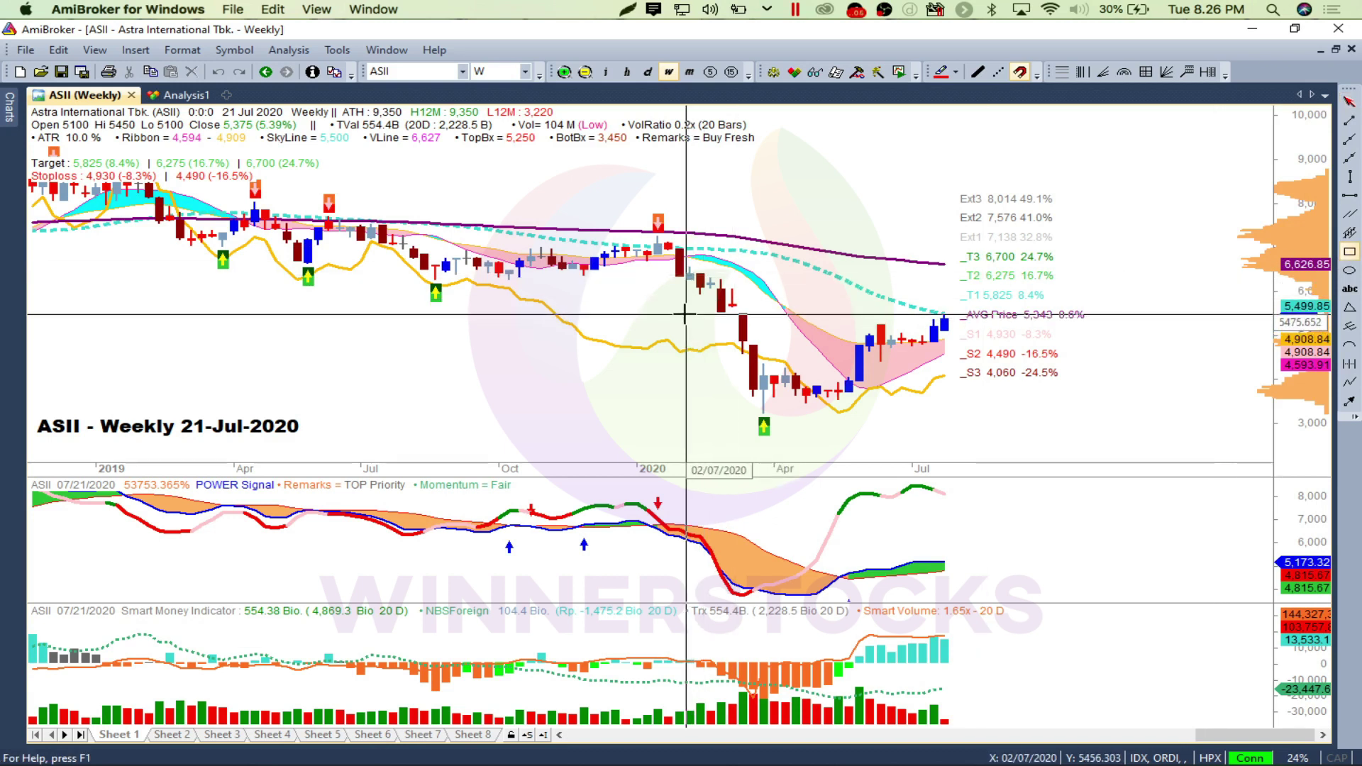
# - Draw a thin rectangle at about 5,500 across the ASII weekly chart, from early February 2020 past the latest July candle, and examine the candles below it
pyautogui.moveTo(684, 312); pyautogui.dragTo(959, 317)
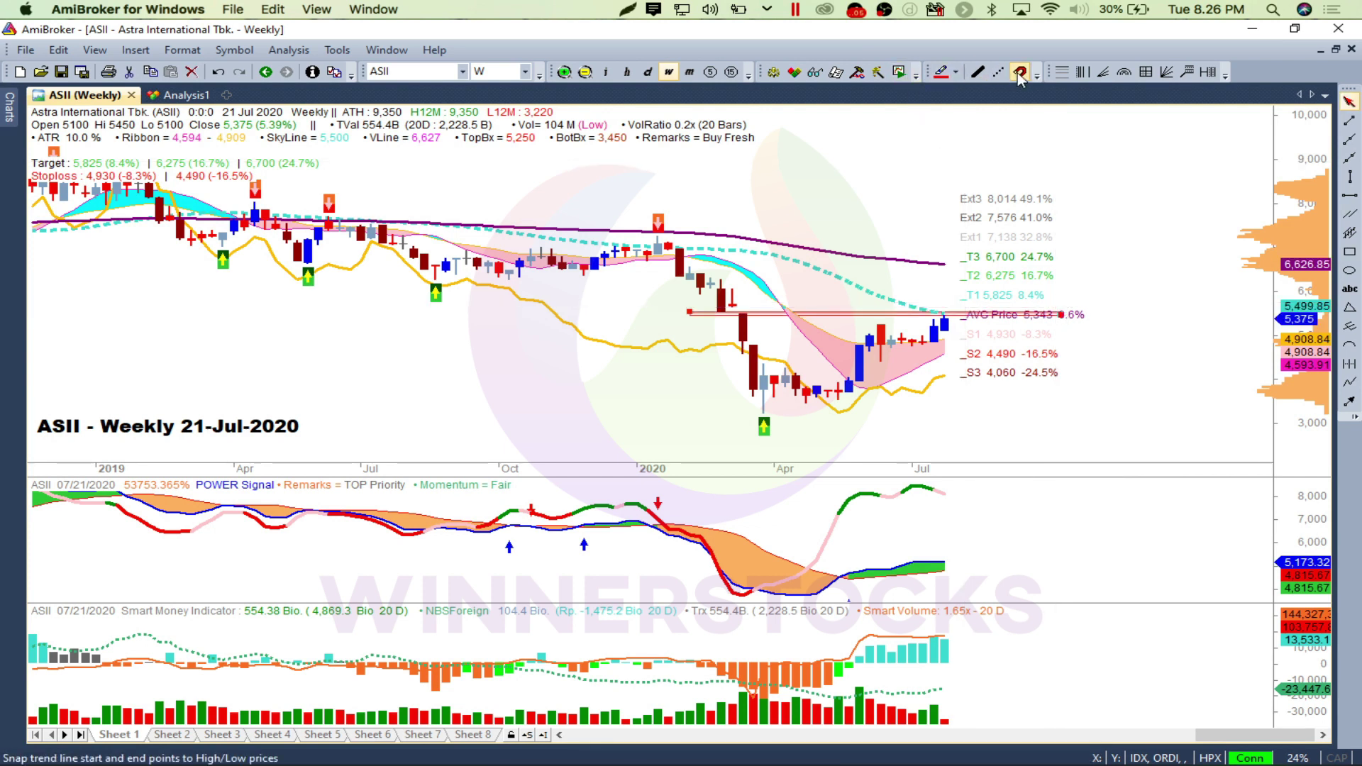
pyautogui.moveTo(689, 310); pyautogui.dragTo(691, 308)
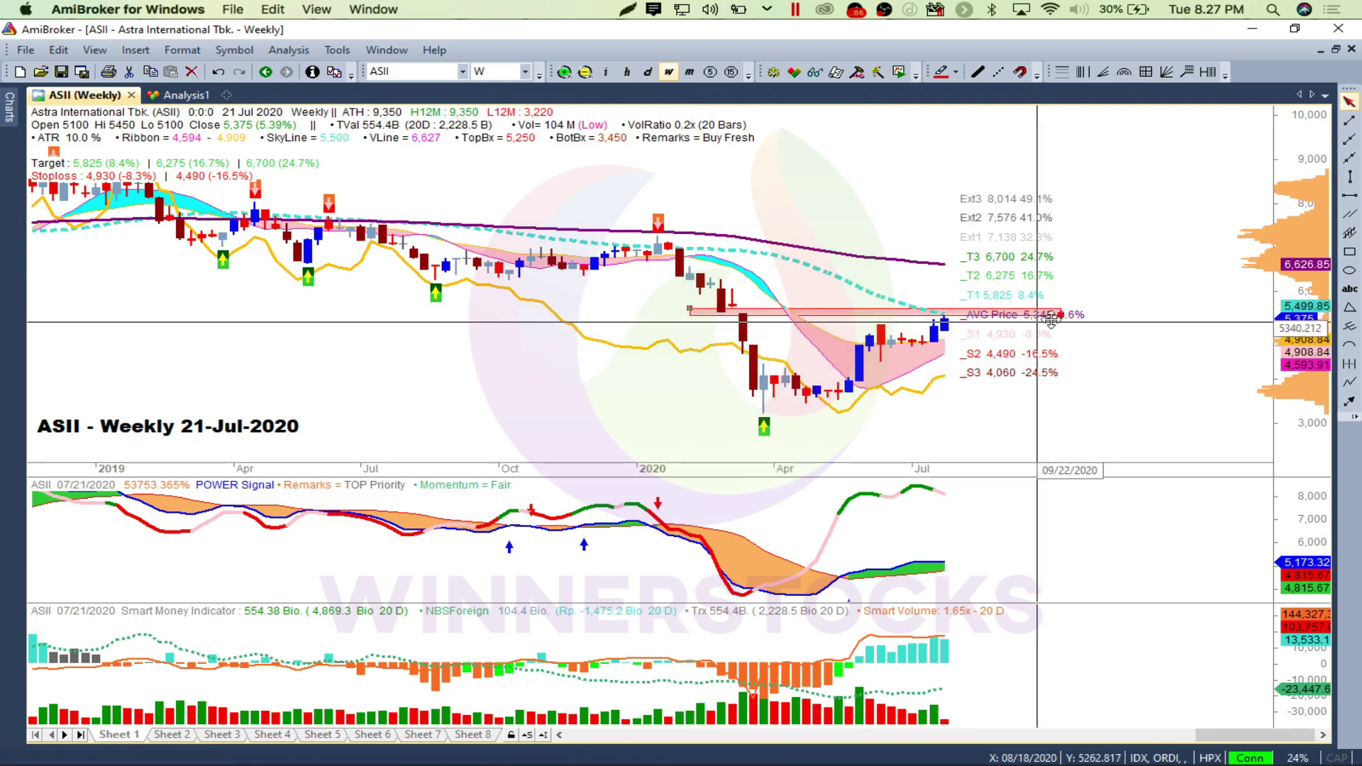
pyautogui.moveTo(1058, 315); pyautogui.dragTo(1066, 315)
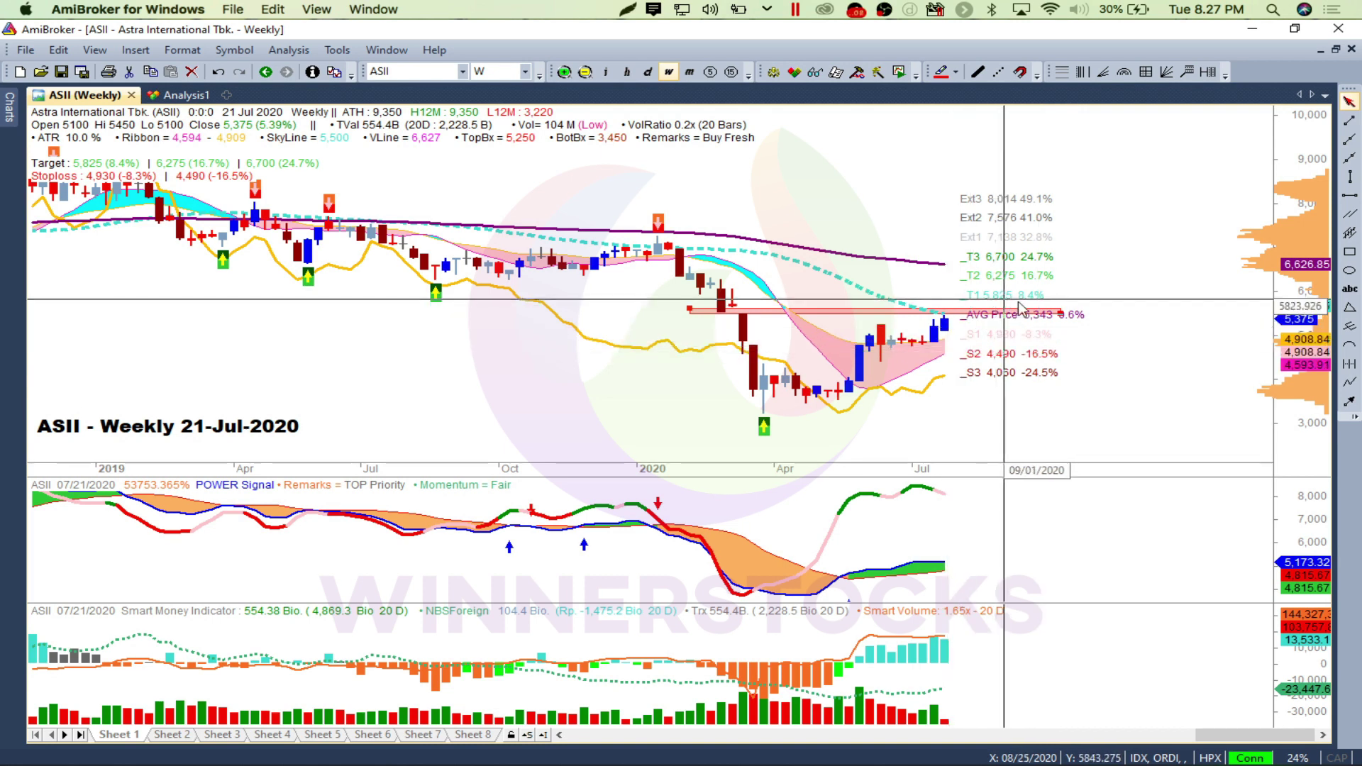
pyautogui.moveTo(983, 303)
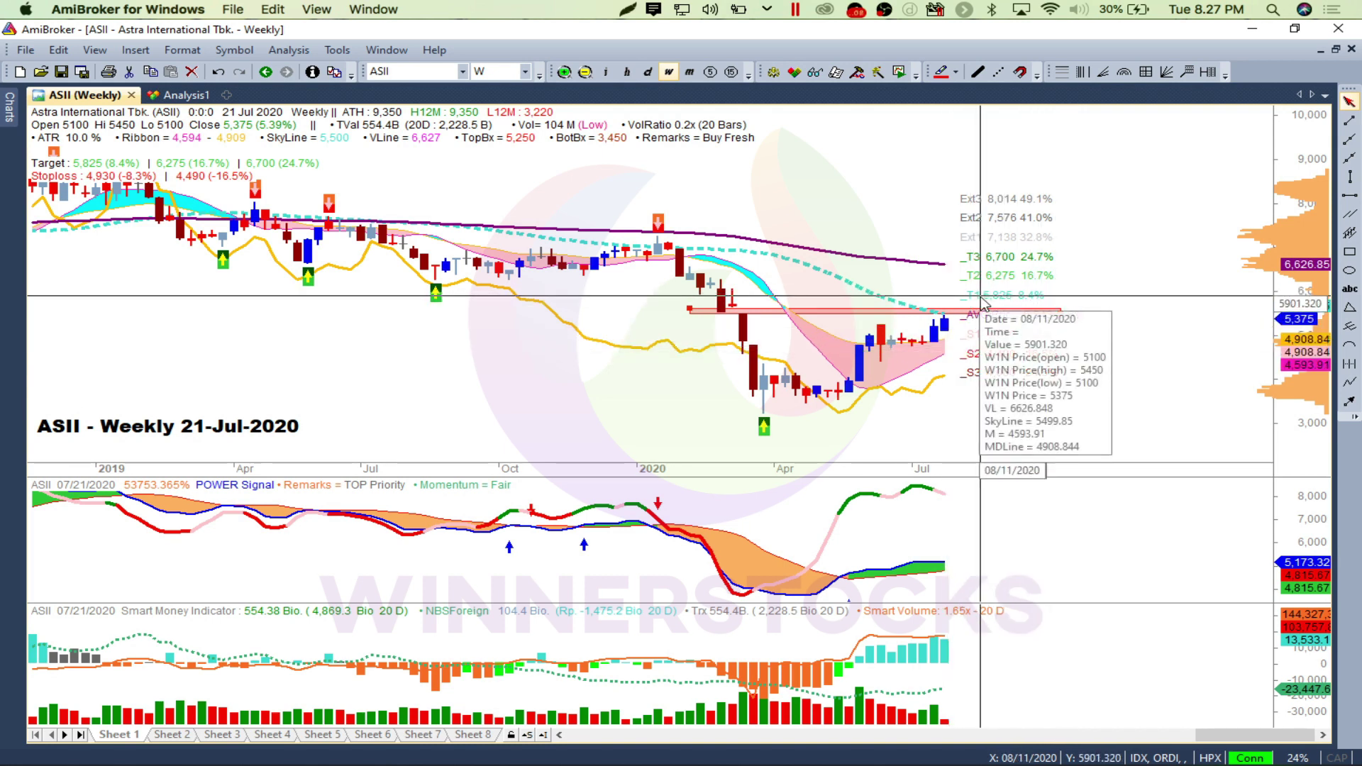
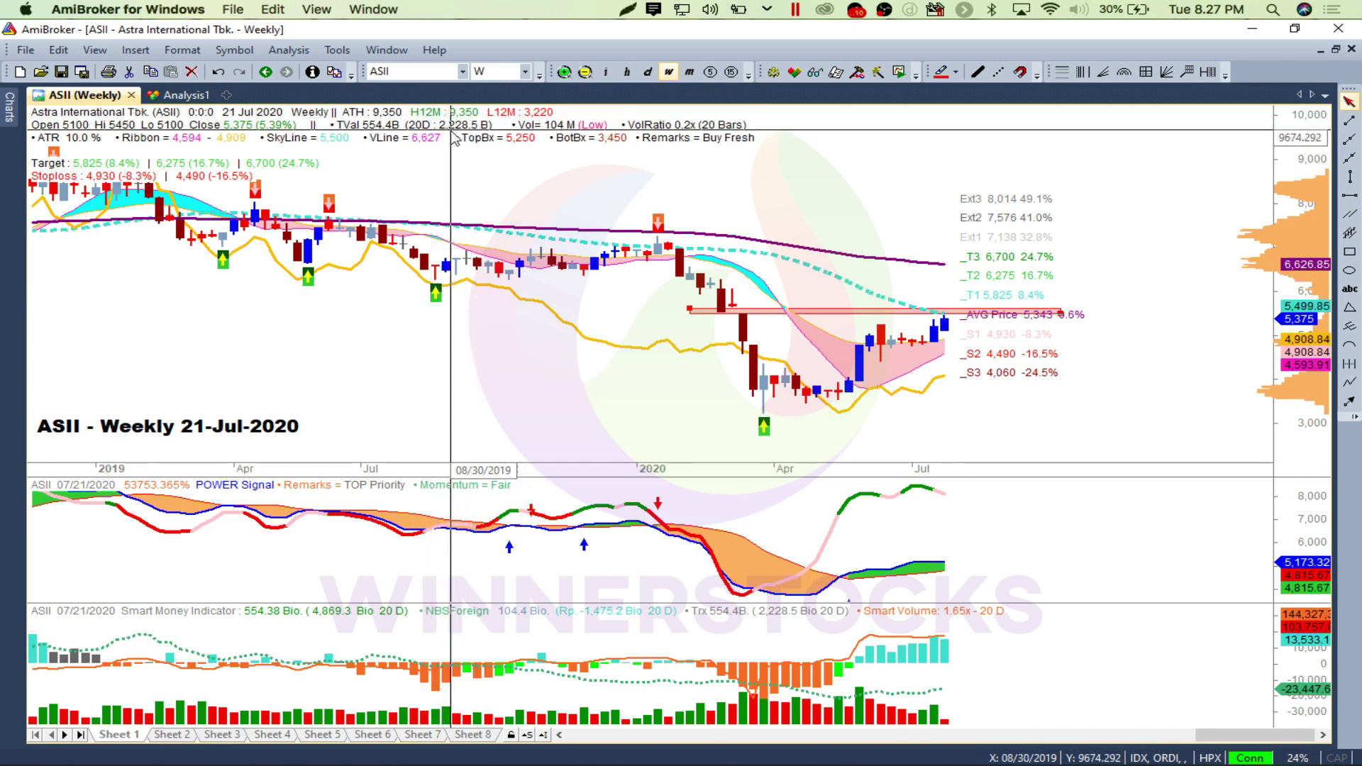
pyautogui.moveTo(454, 137)
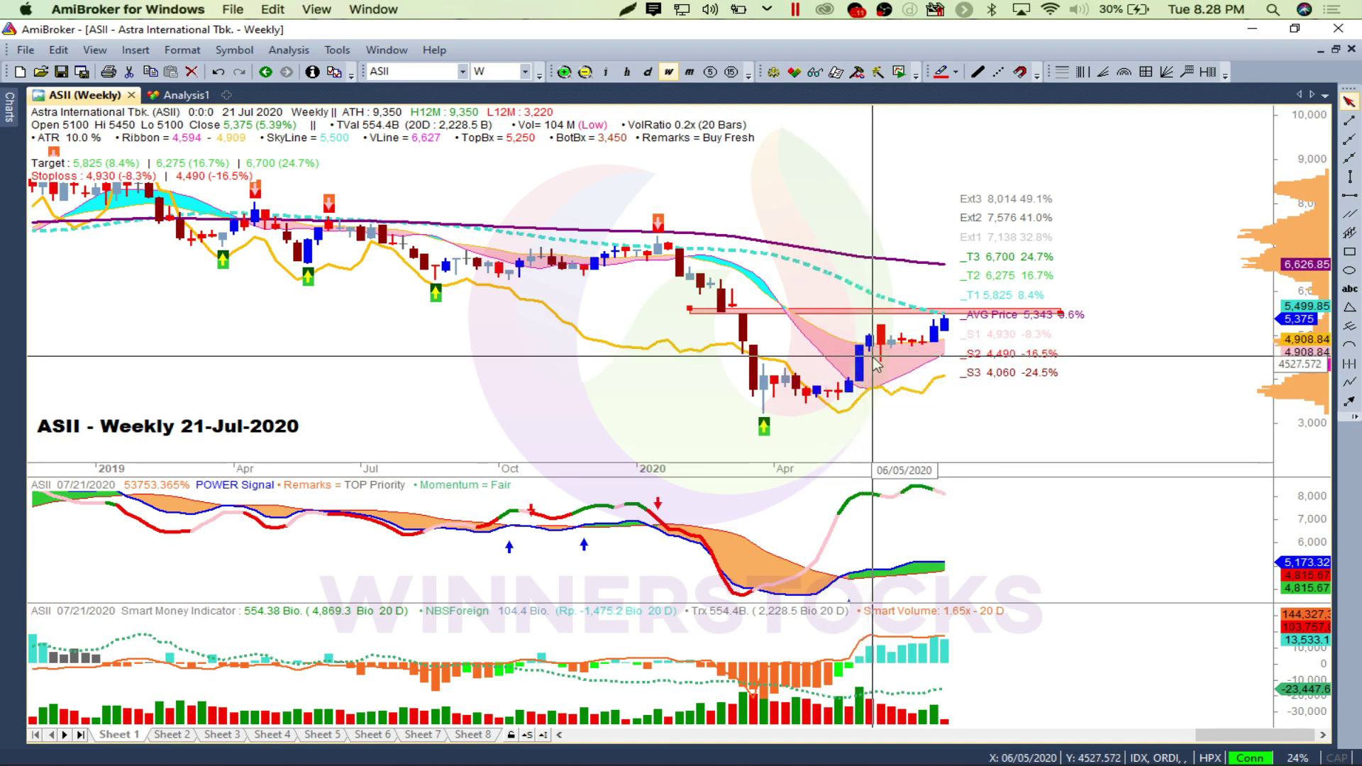
pyautogui.moveTo(877, 363)
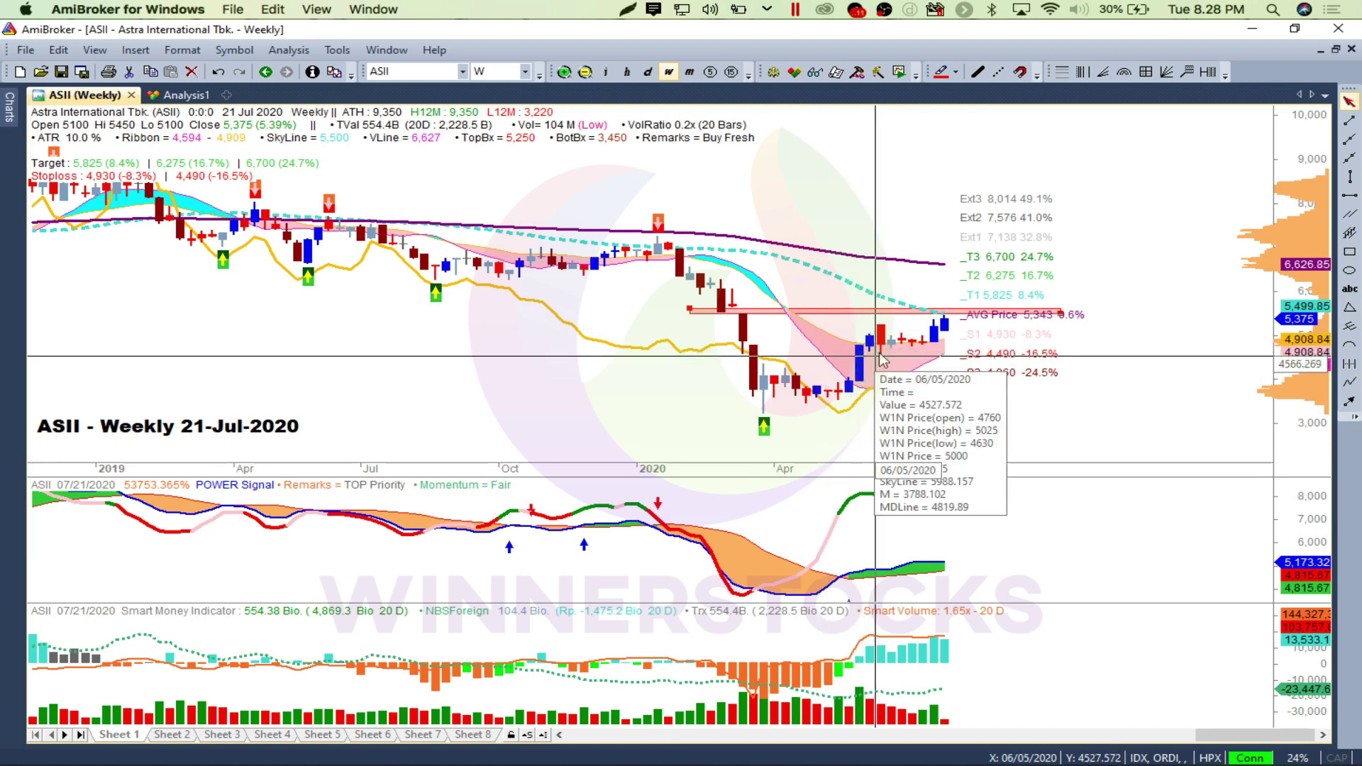
pyautogui.moveTo(952, 333)
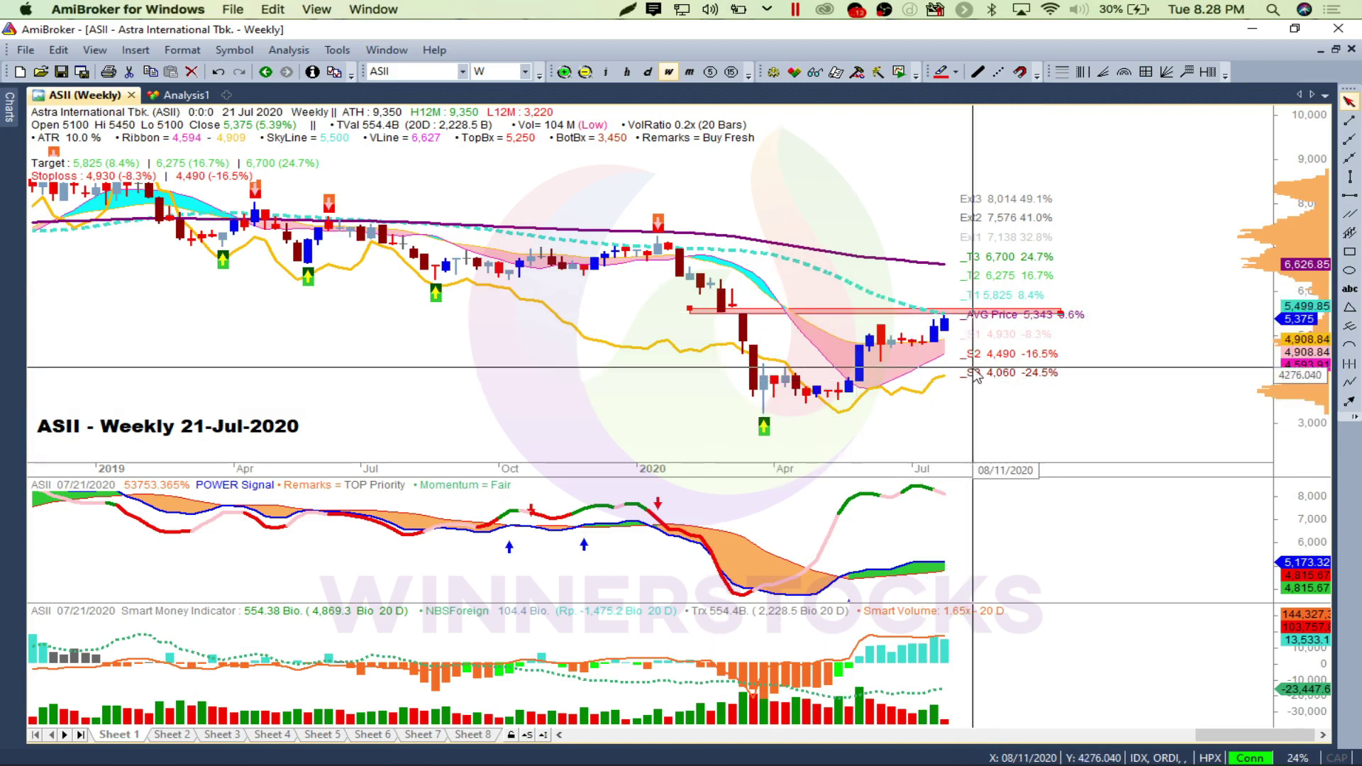
pyautogui.moveTo(976, 377)
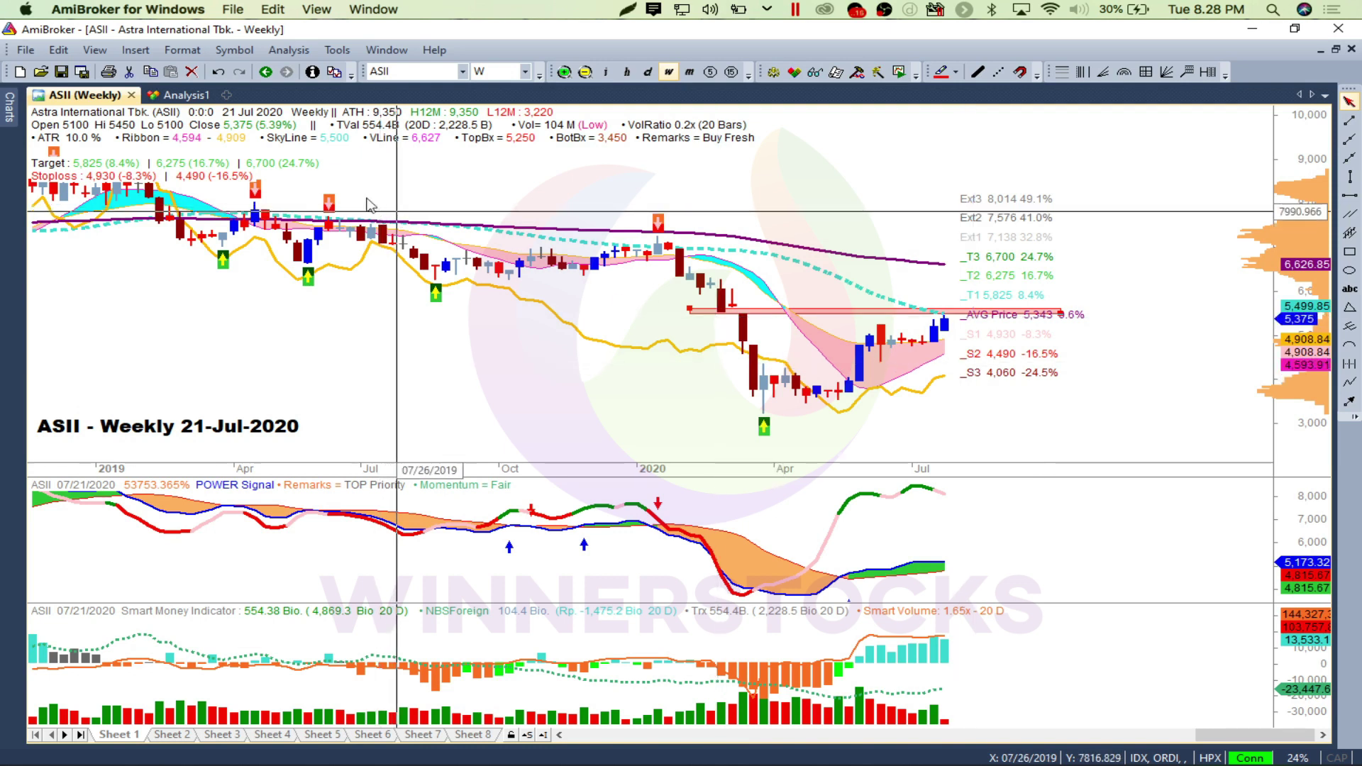
# - Open the TRIN daily chart from the Analysis1 results and examine its traded value, volume and indicator readings
pyautogui.click(182, 98)
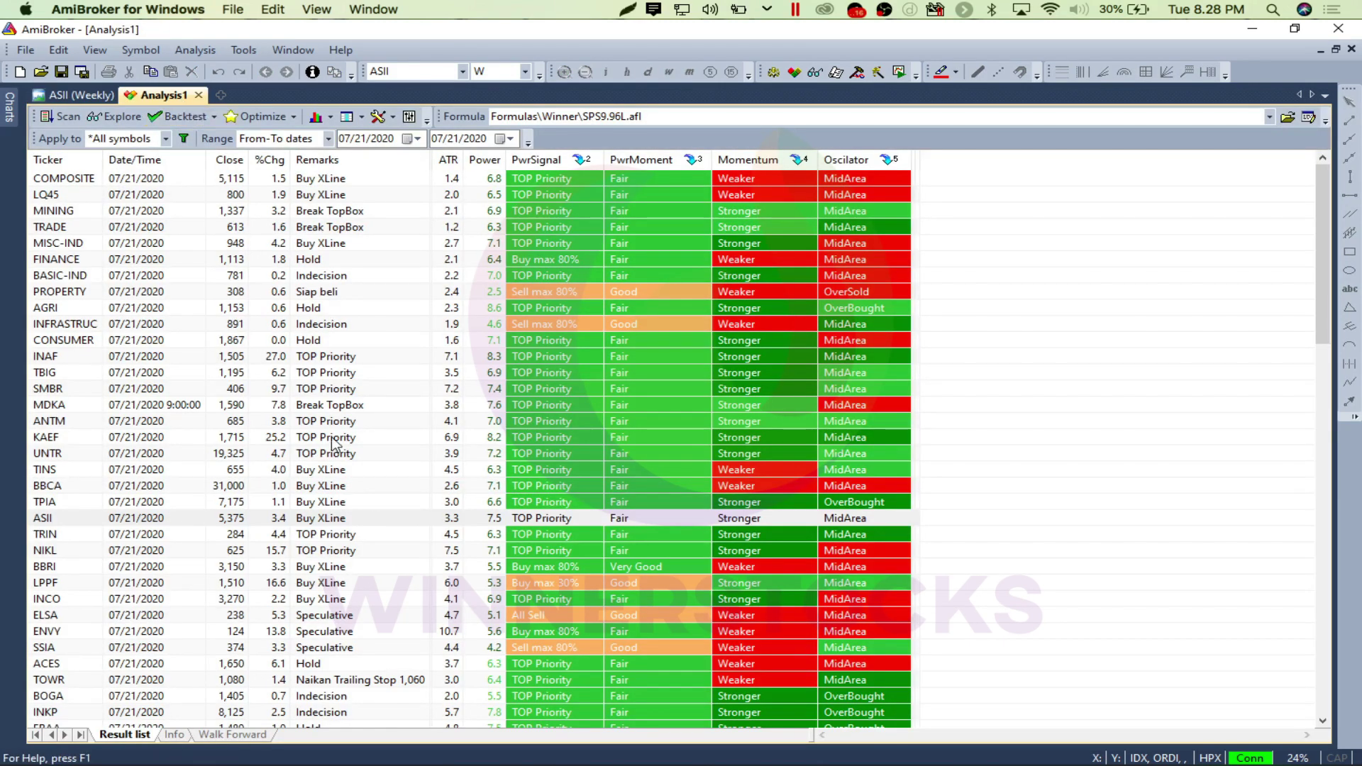
pyautogui.click(58, 533)
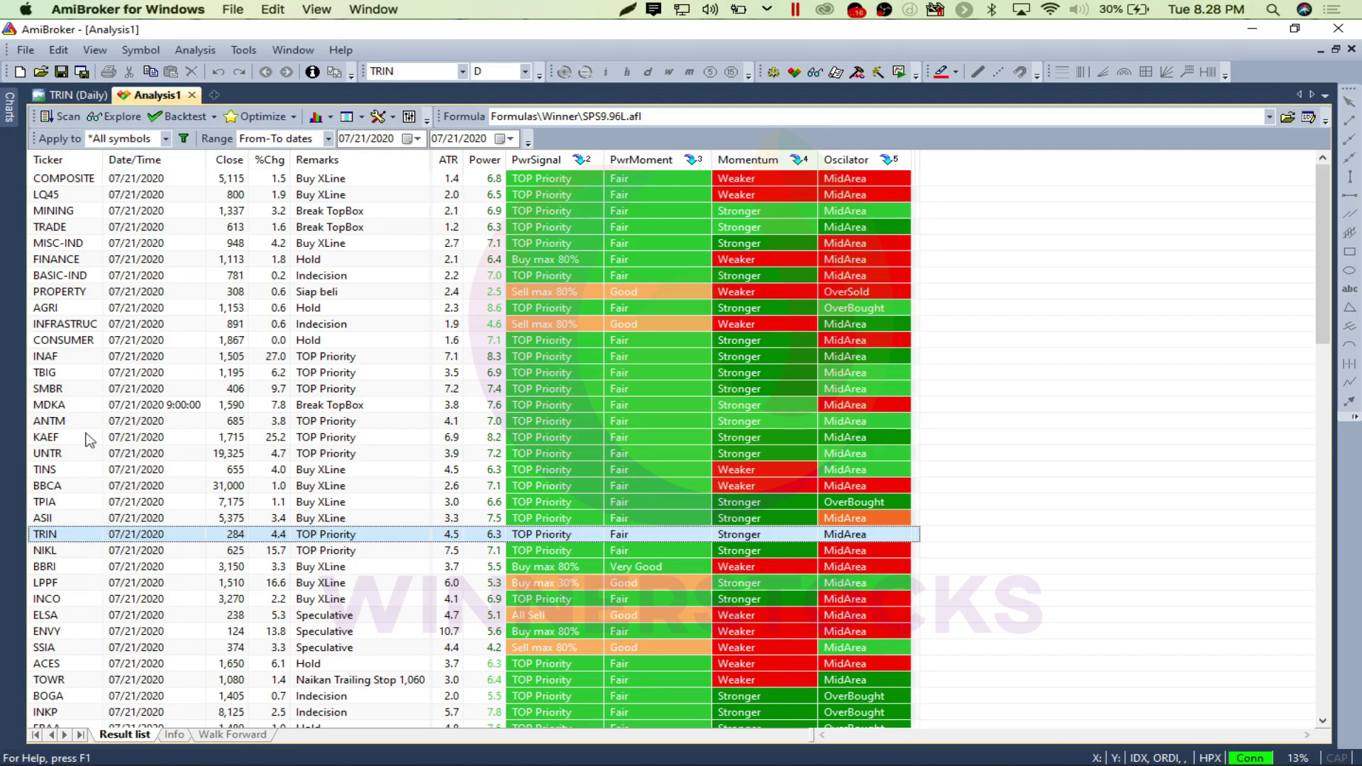
pyautogui.click(103, 97)
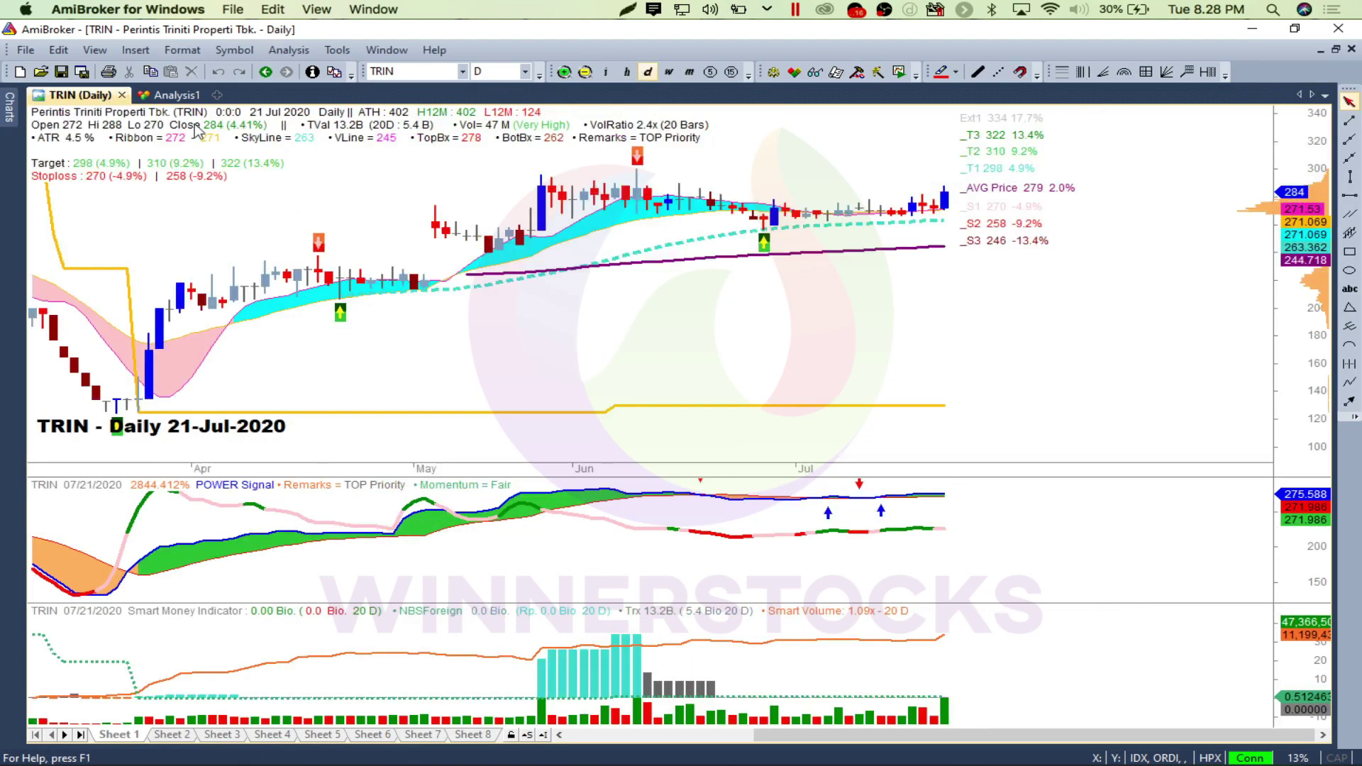
pyautogui.hotkey('ctrl', 'h')
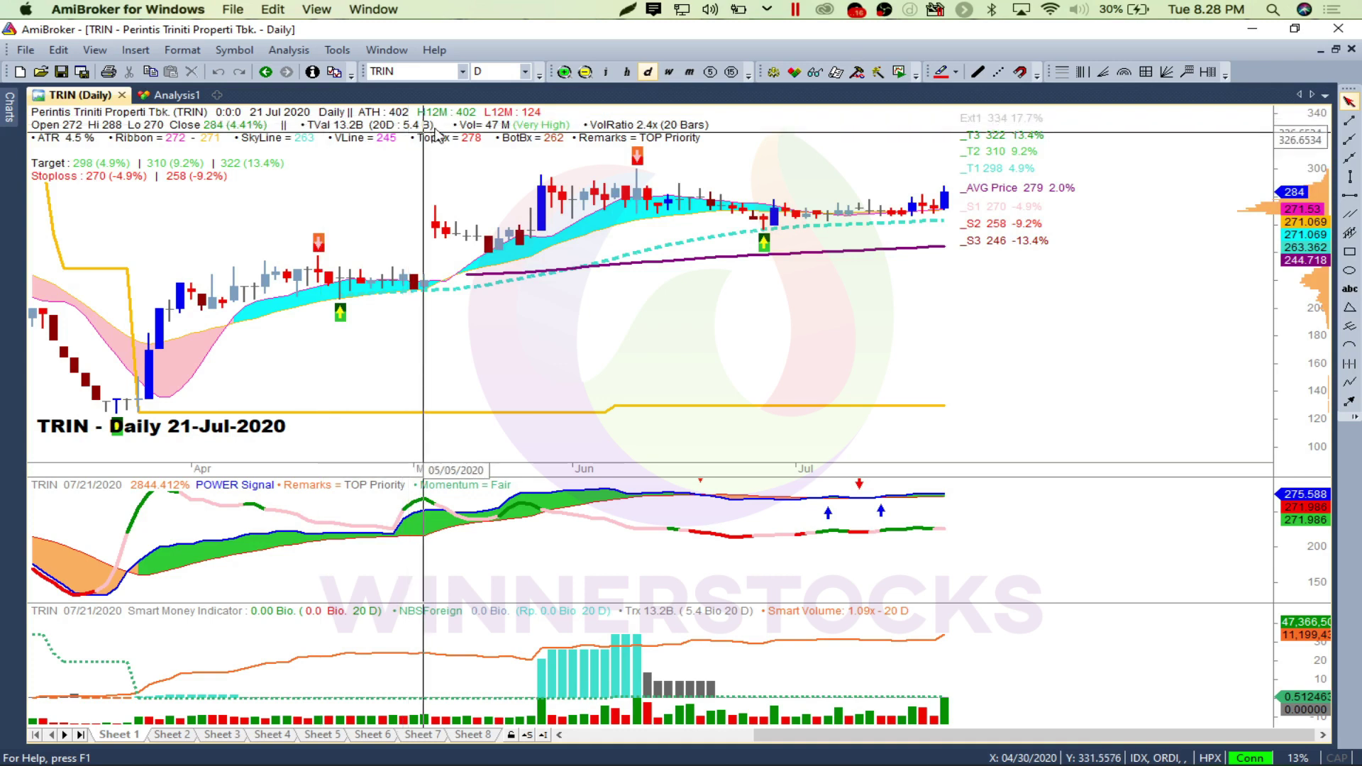
# - Open the NIKL daily chart from the Analysis1 results and review its July candles and traded value
pyautogui.click(192, 98)
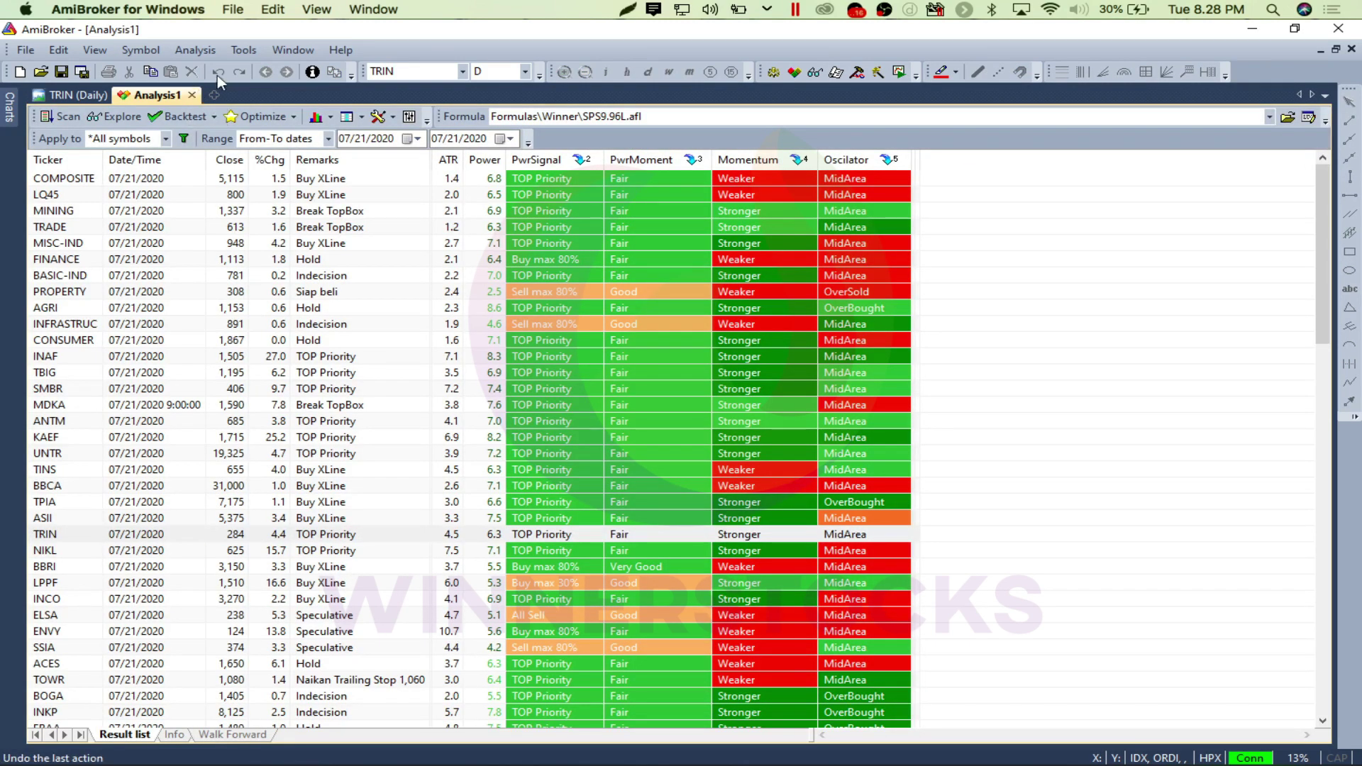
pyautogui.click(36, 550)
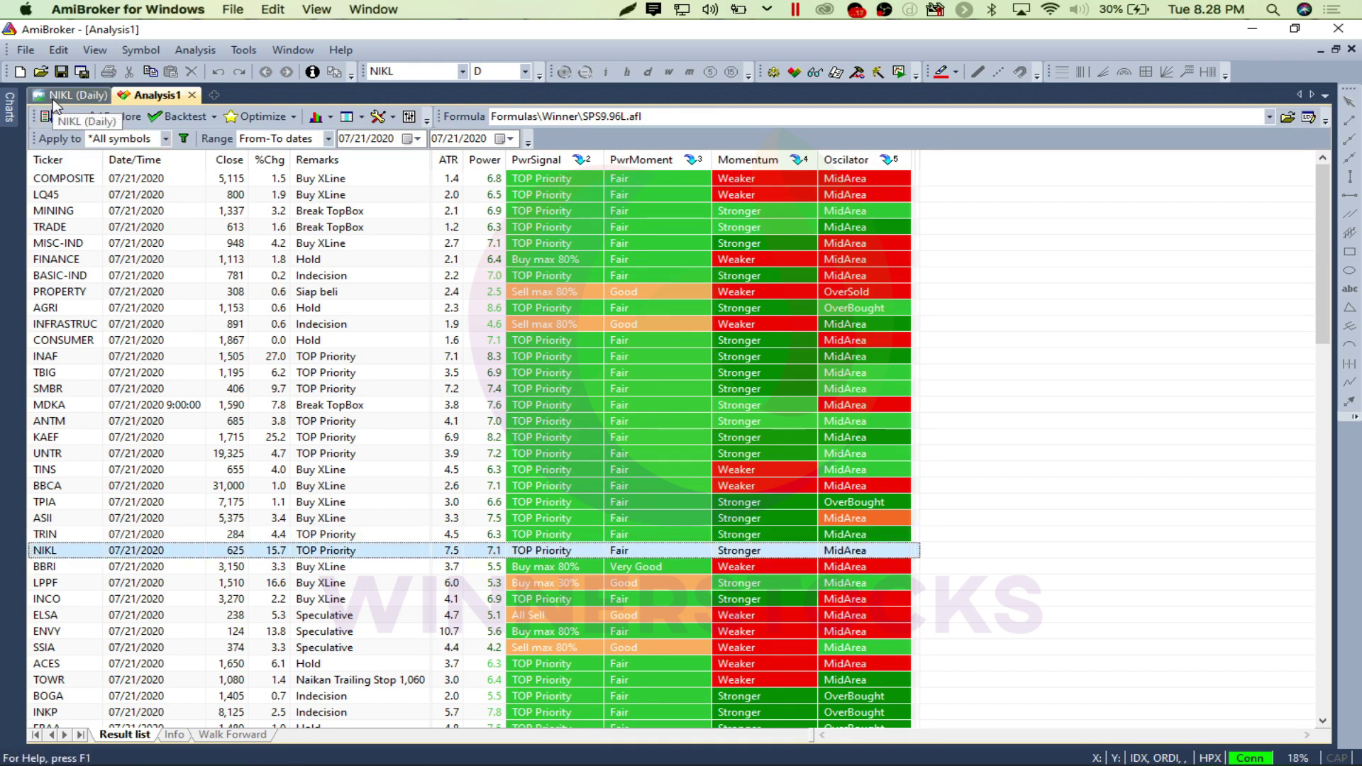
pyautogui.click(53, 100)
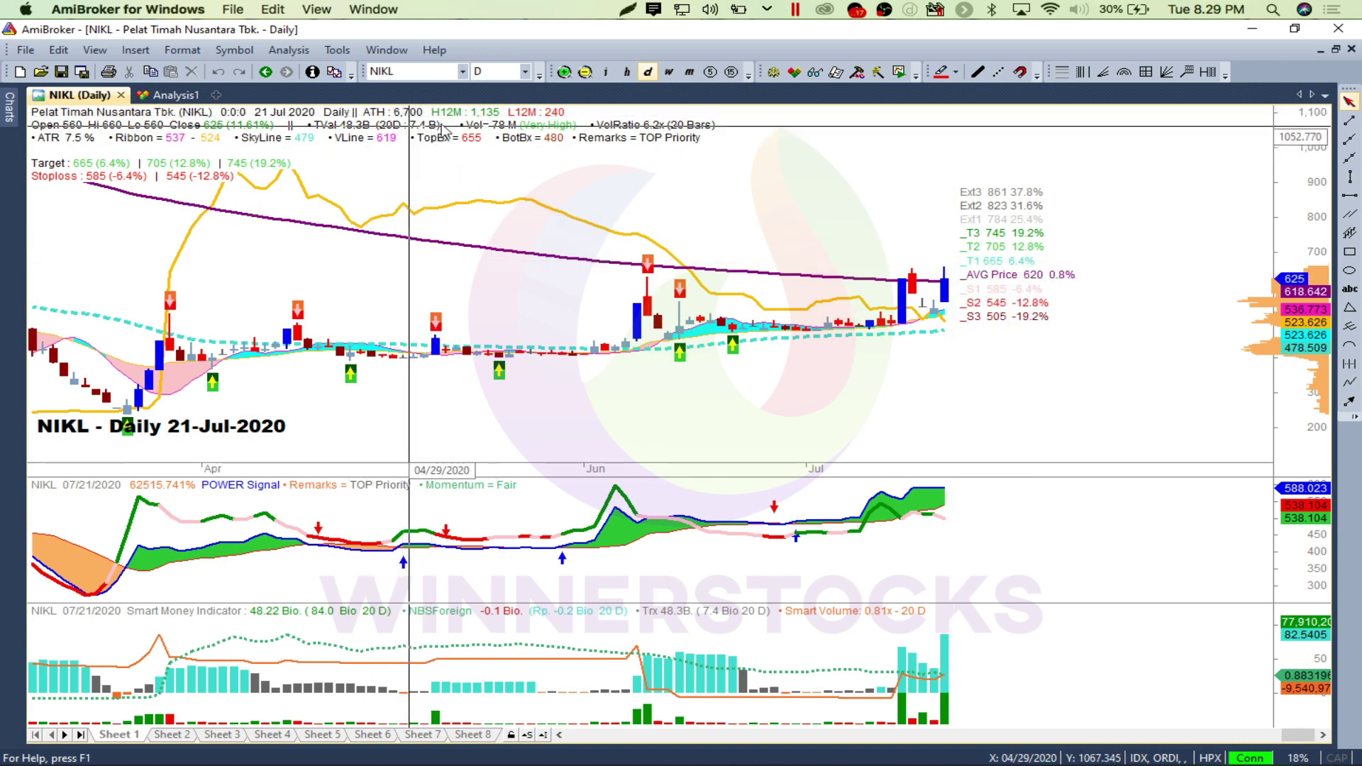
# - Open the BBRI daily chart from the Analysis1 results and compare the signal readings for the 20 July and 21 July candles
pyautogui.click(182, 101)
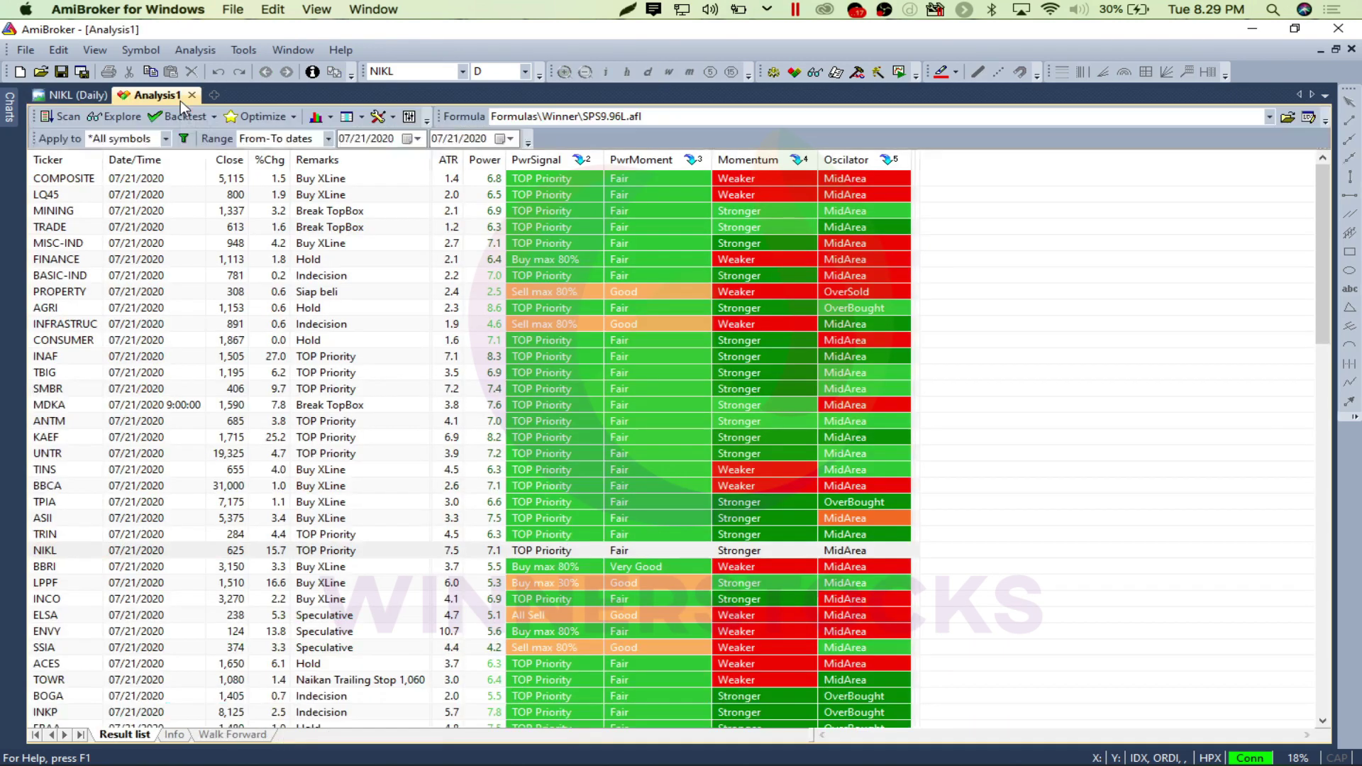
pyautogui.click(68, 571)
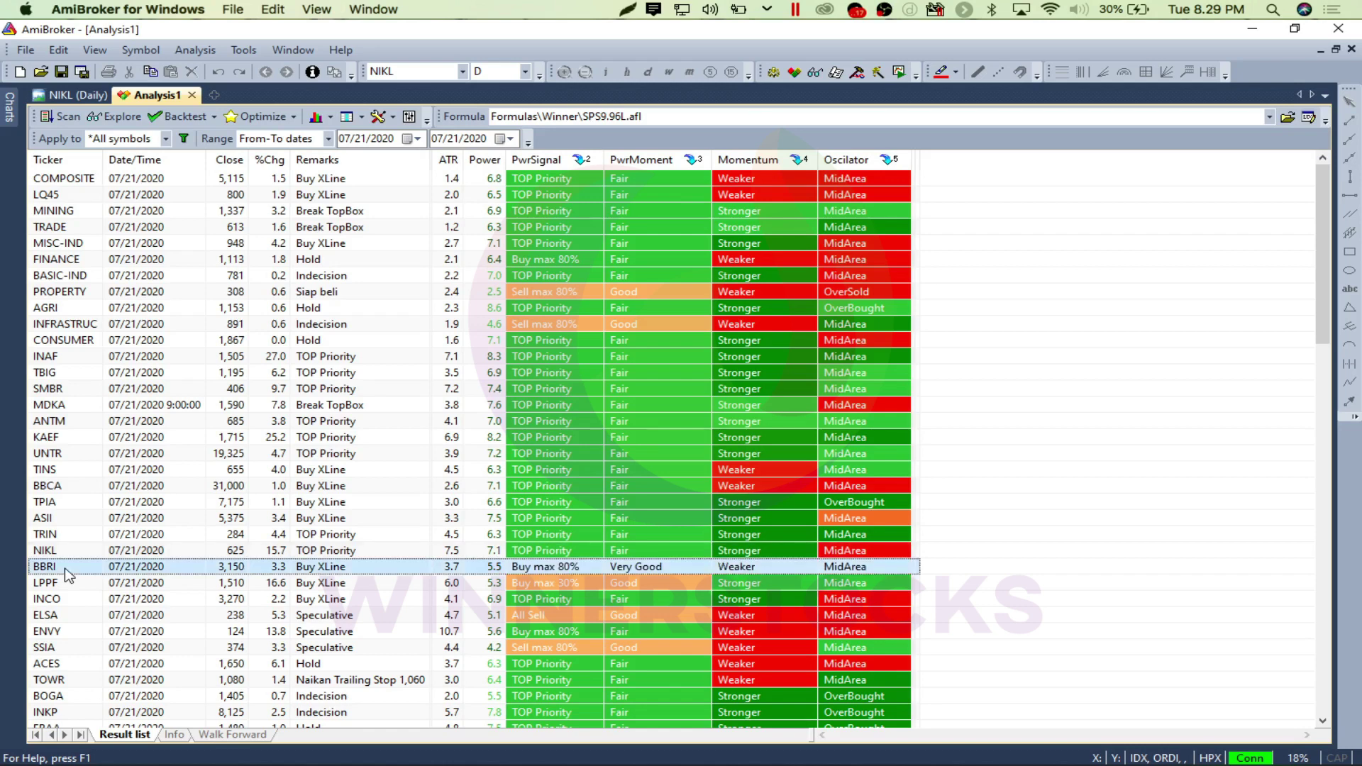
pyautogui.click(90, 97)
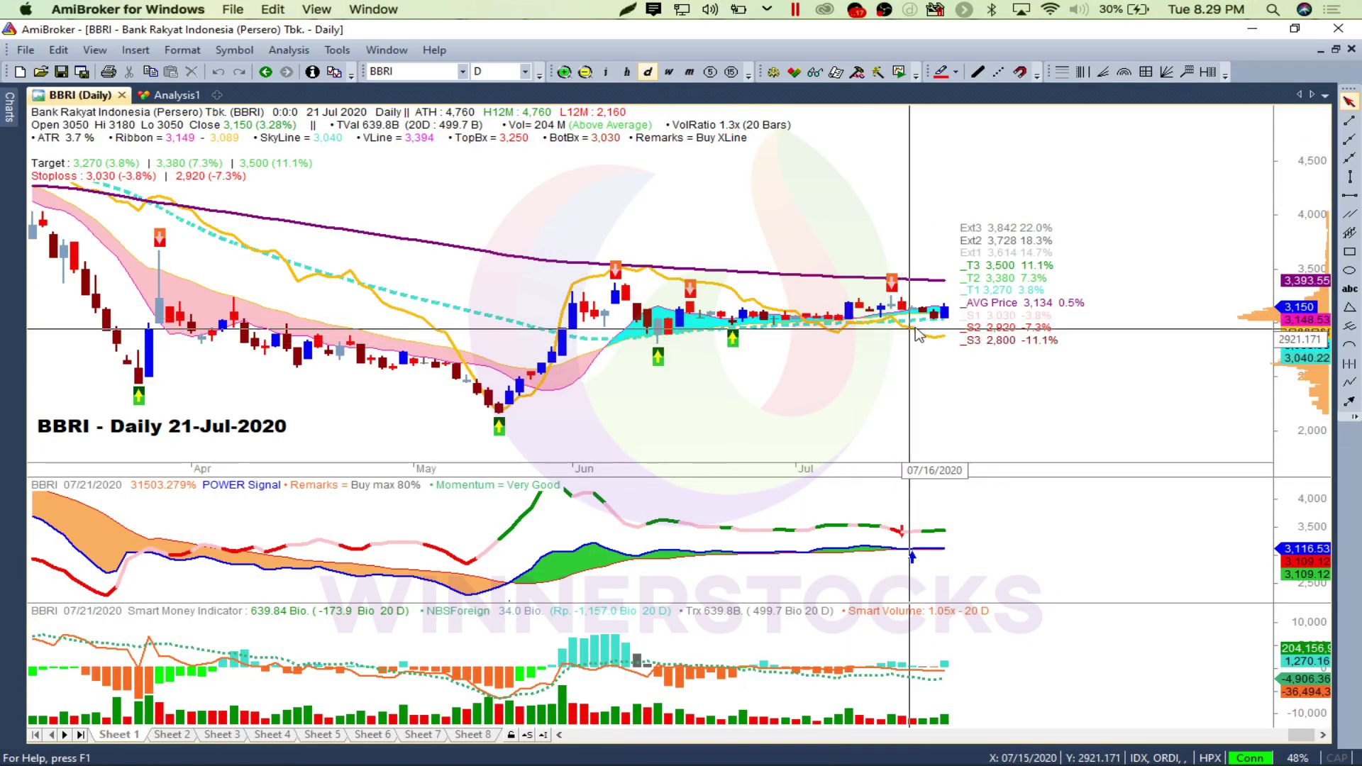
pyautogui.moveTo(934, 326)
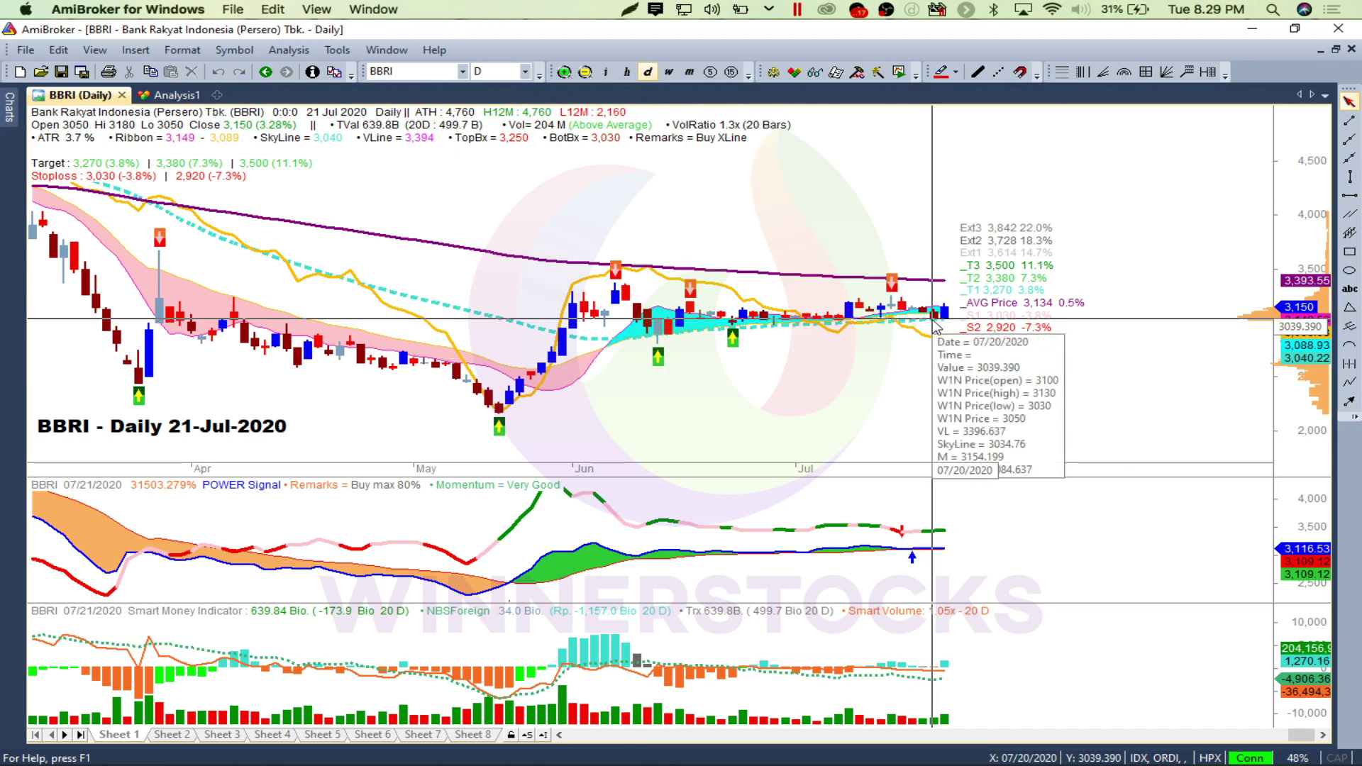
pyautogui.click(935, 326)
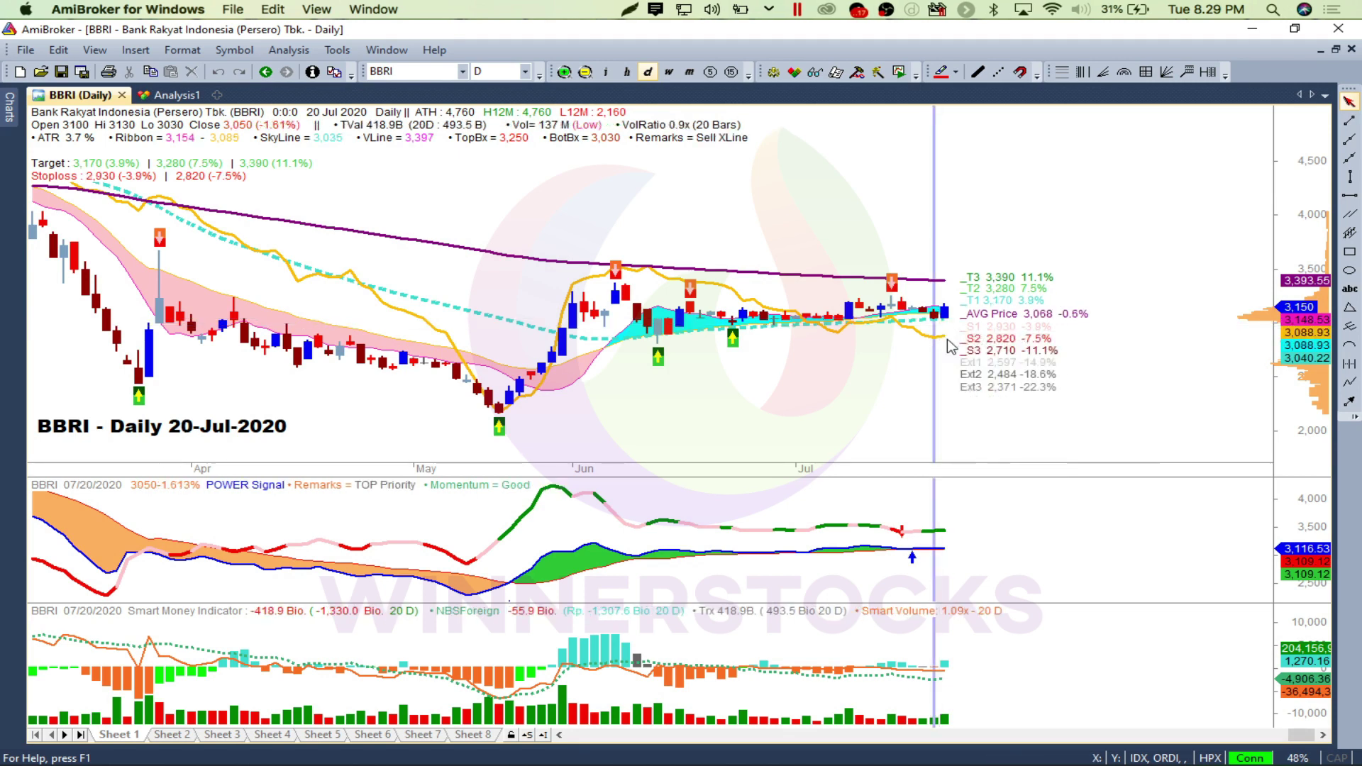
pyautogui.moveTo(966, 360)
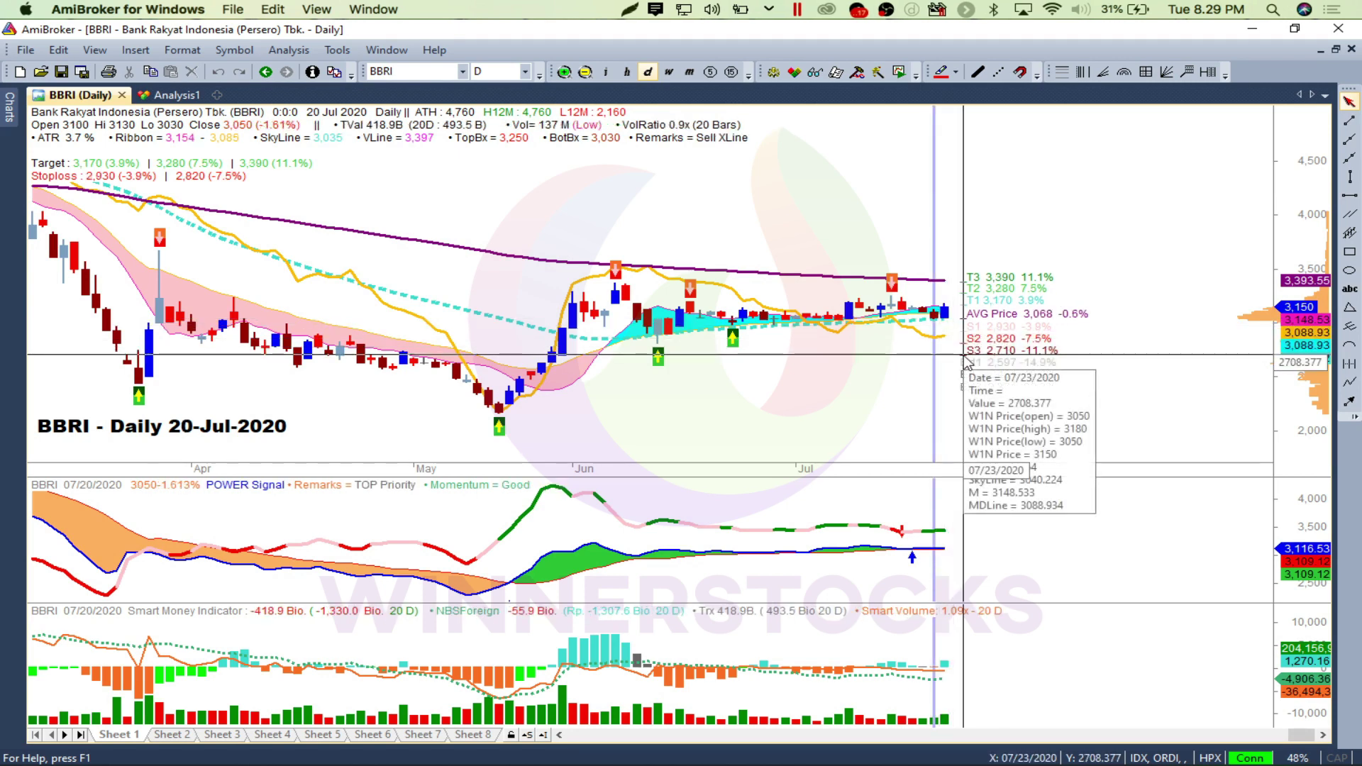
pyautogui.press('Right')
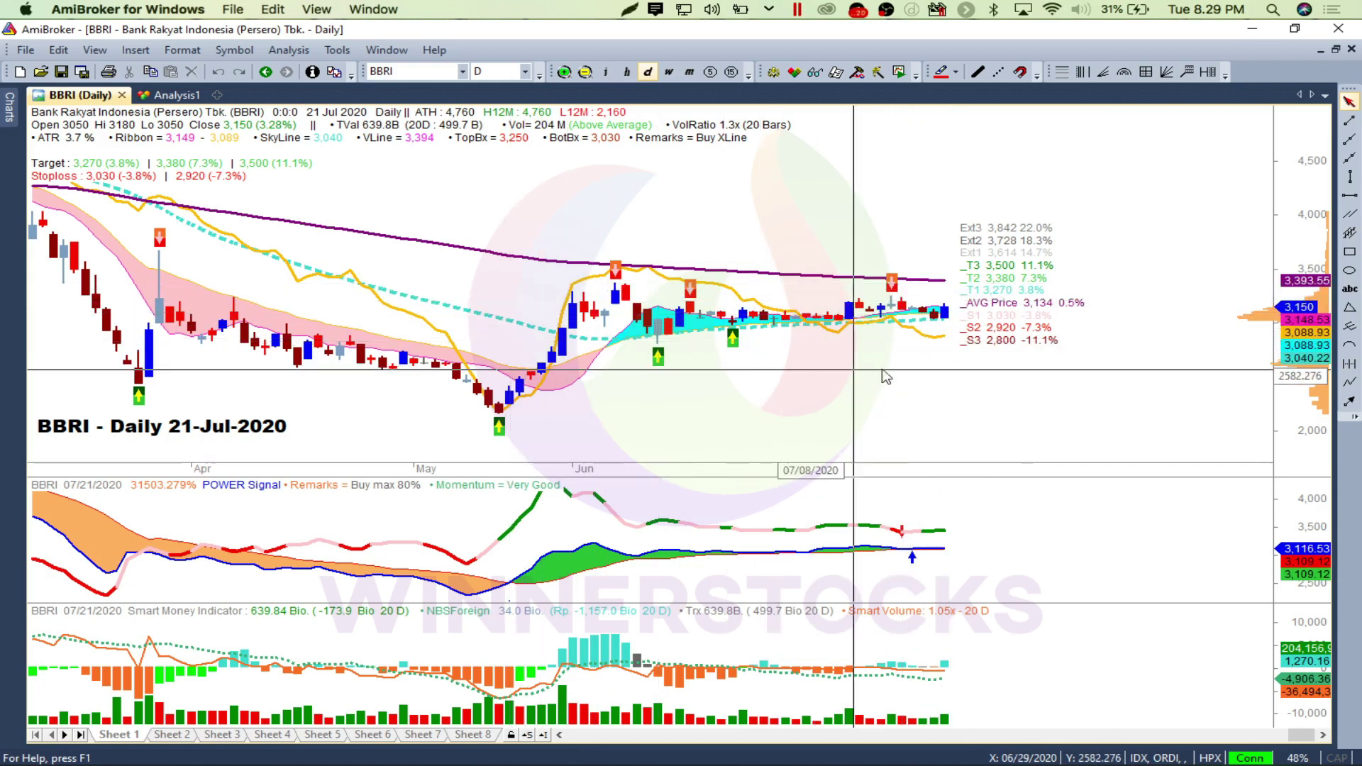
# - Open the LPPF daily chart from the Analysis1 results and examine its latest July candles against the stop levels
pyautogui.click(157, 97)
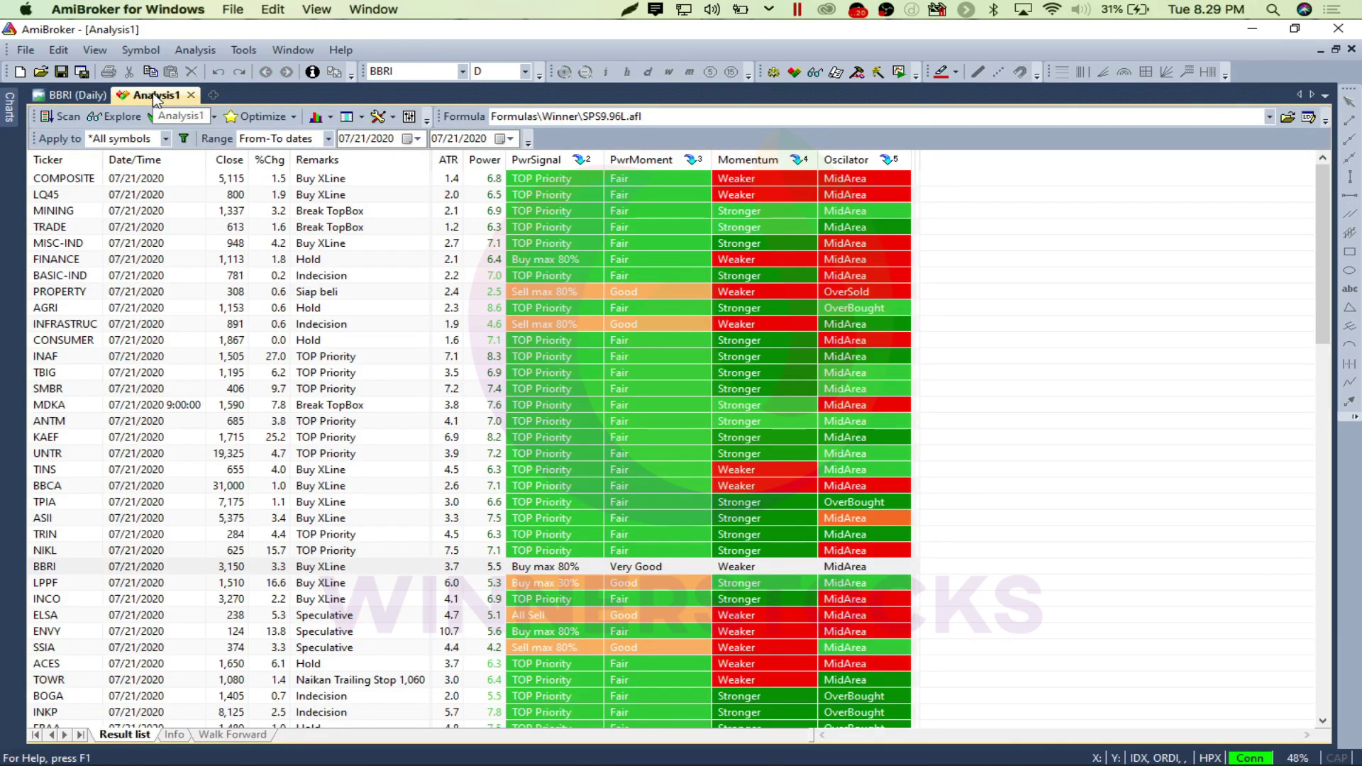
pyautogui.click(74, 583)
pyautogui.click(78, 95)
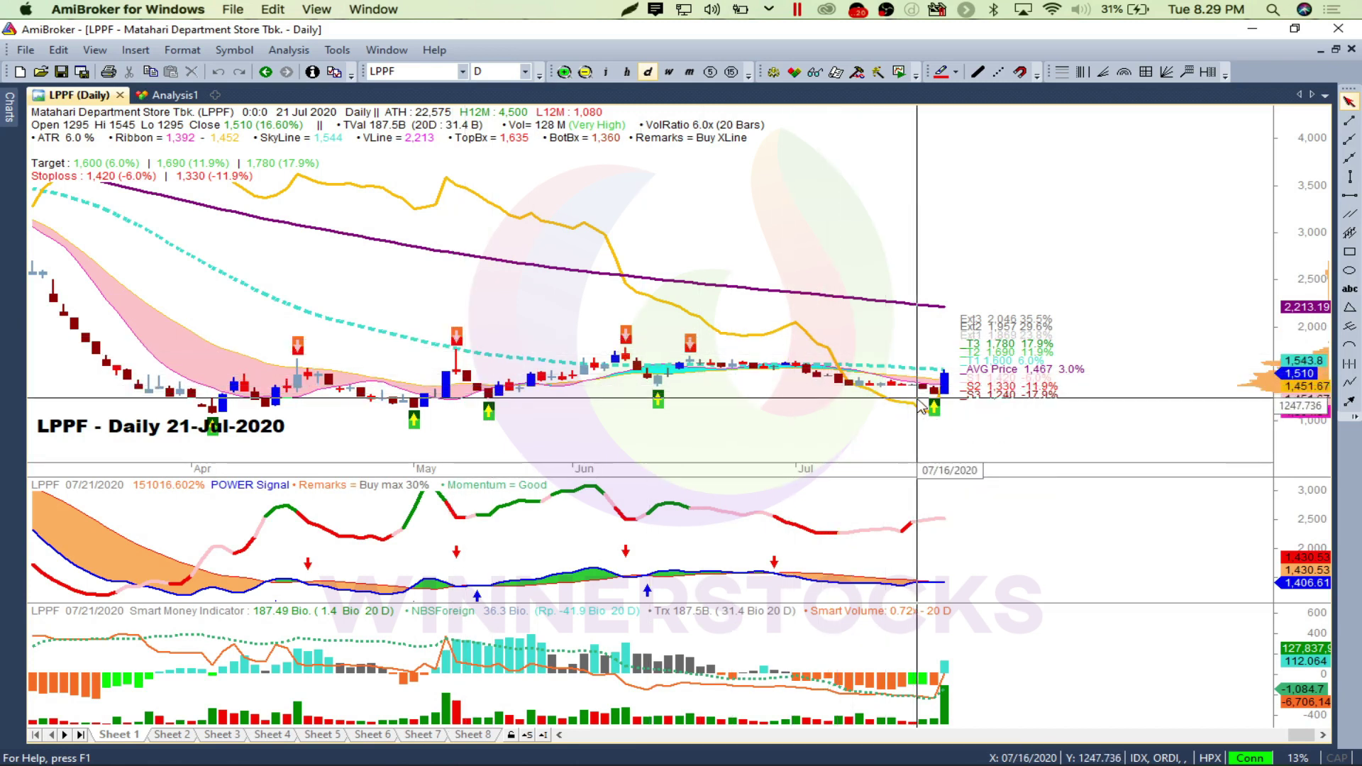
pyautogui.moveTo(911, 404)
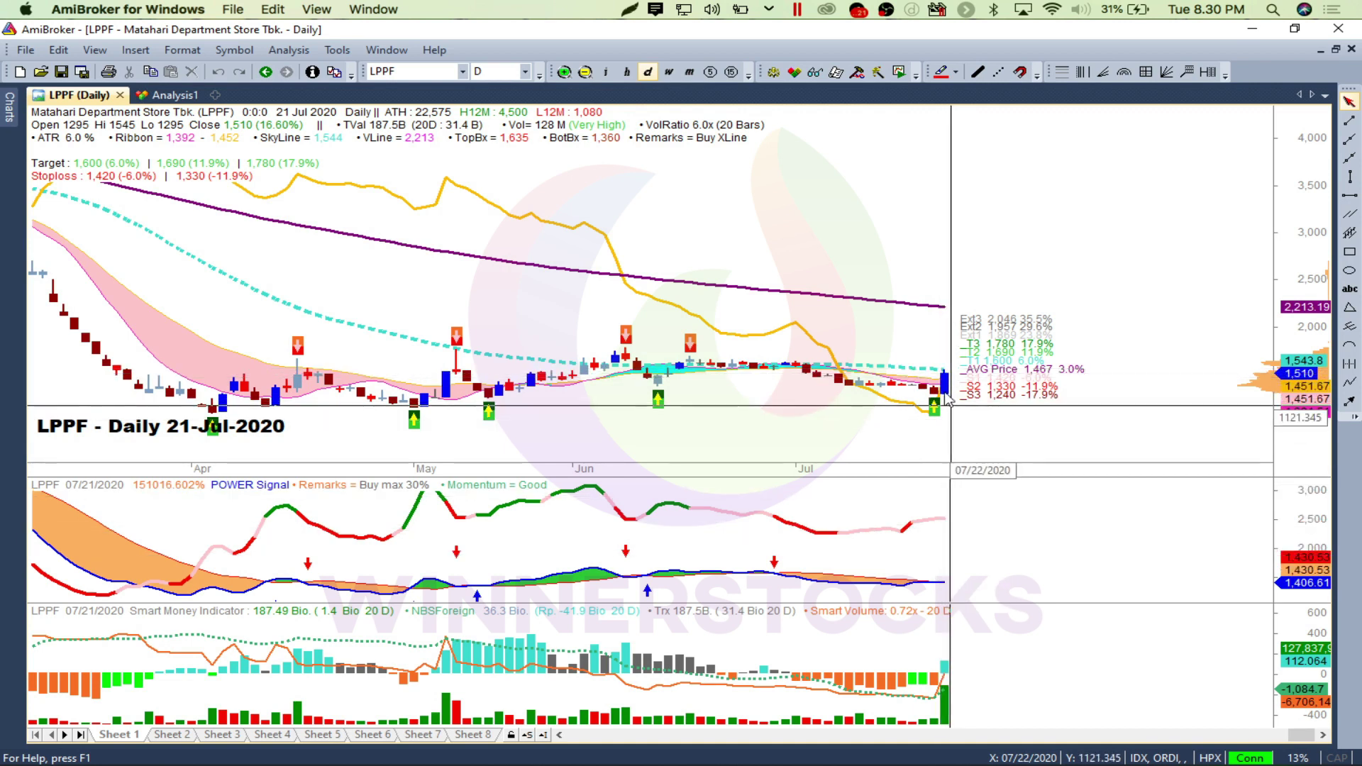
pyautogui.moveTo(955, 383)
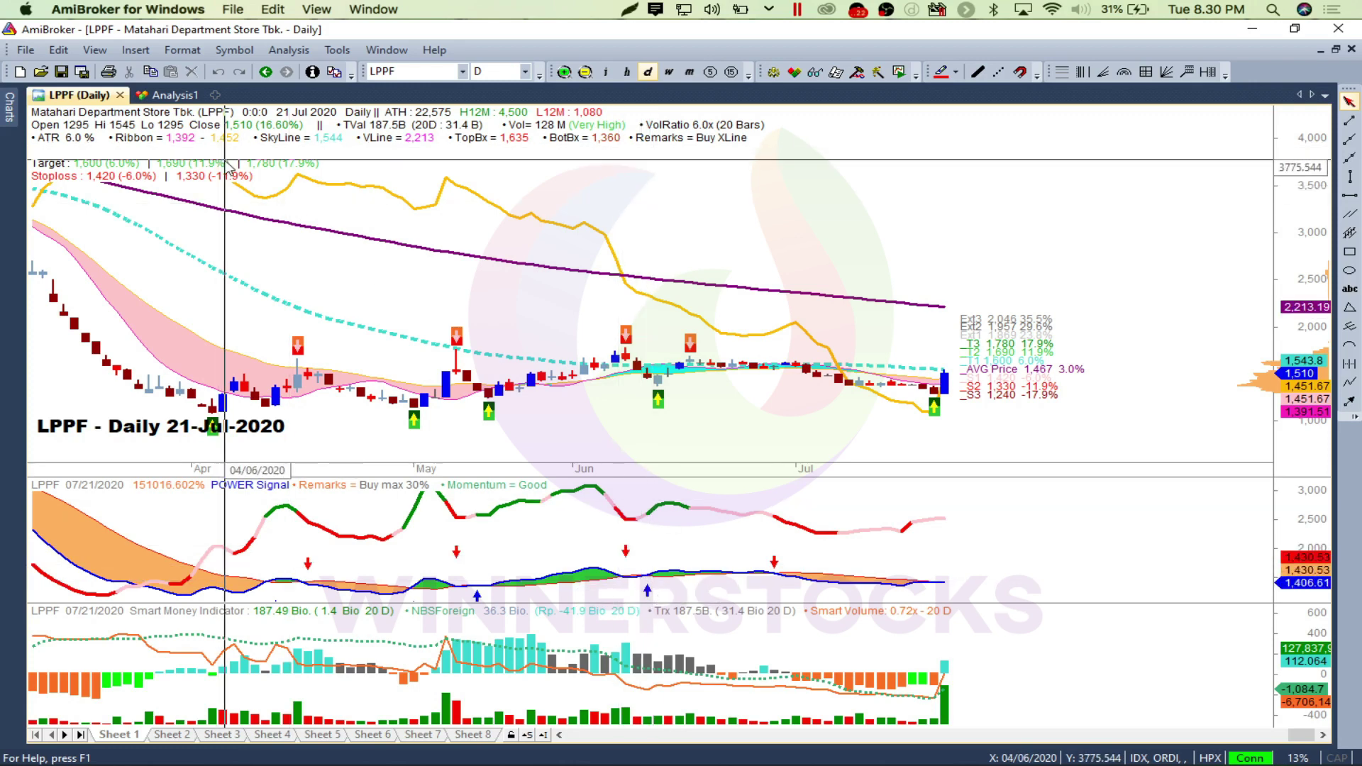
# - Open the INCO daily chart from the Analysis1 results and examine its price, POWER Signal and smart money panes
pyautogui.click(175, 95)
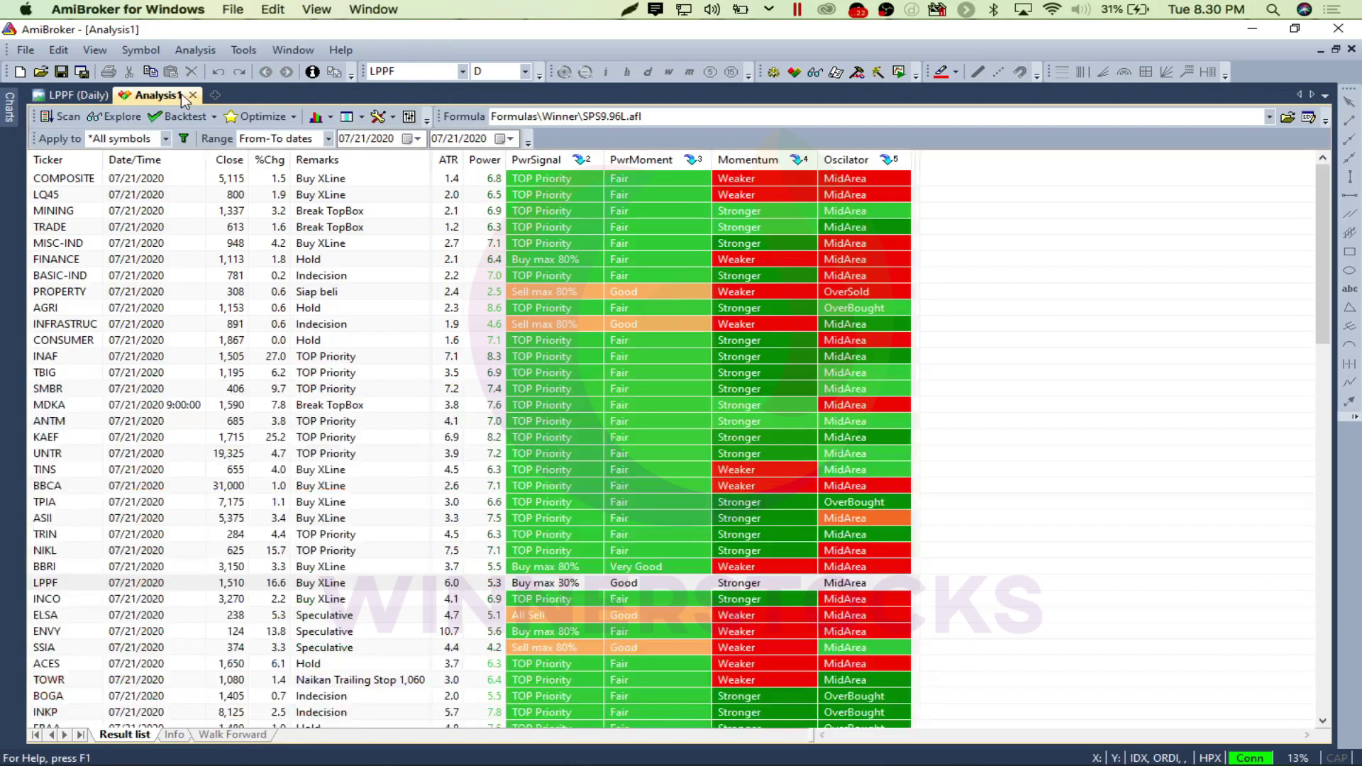
pyautogui.click(63, 601)
pyautogui.click(61, 96)
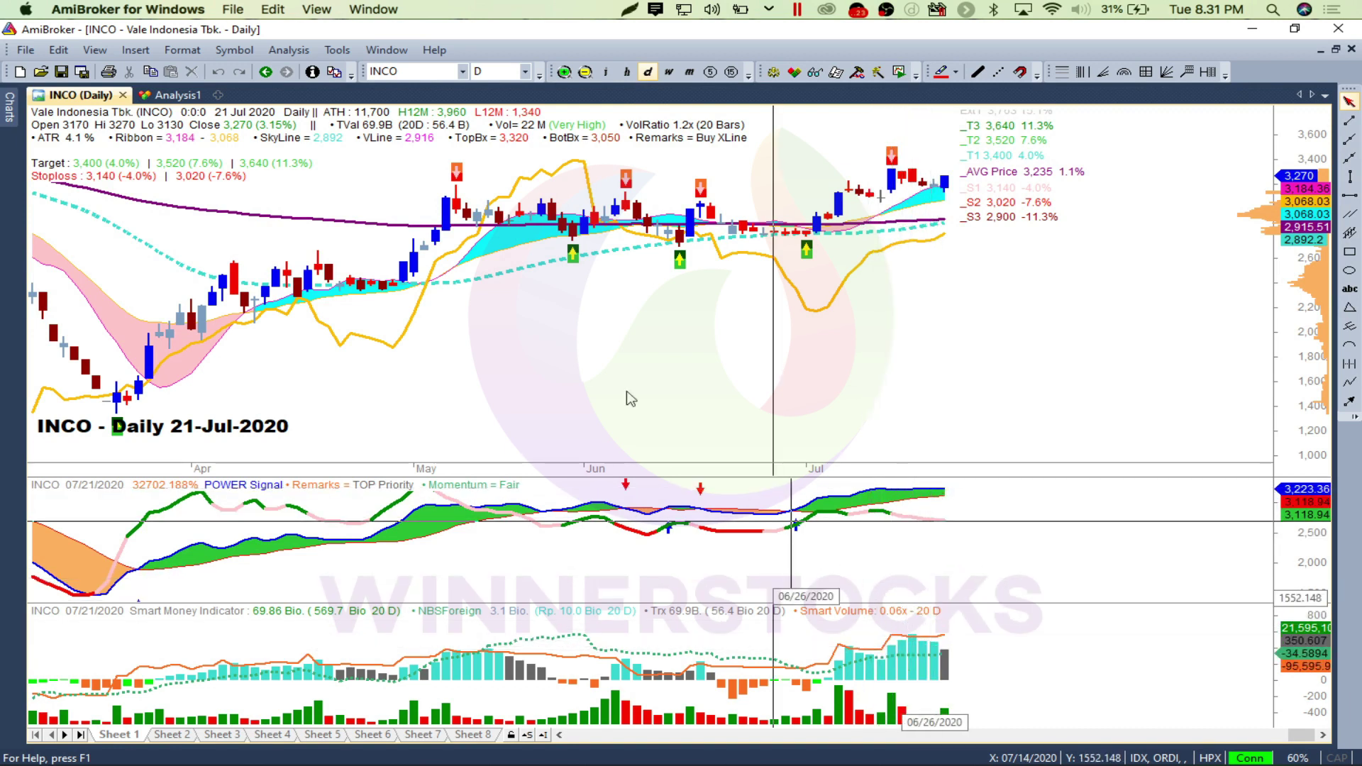
# - Open the COMPOSITE daily chart from the Analysis1 results and examine its latest candle against the VLine
pyautogui.click(174, 95)
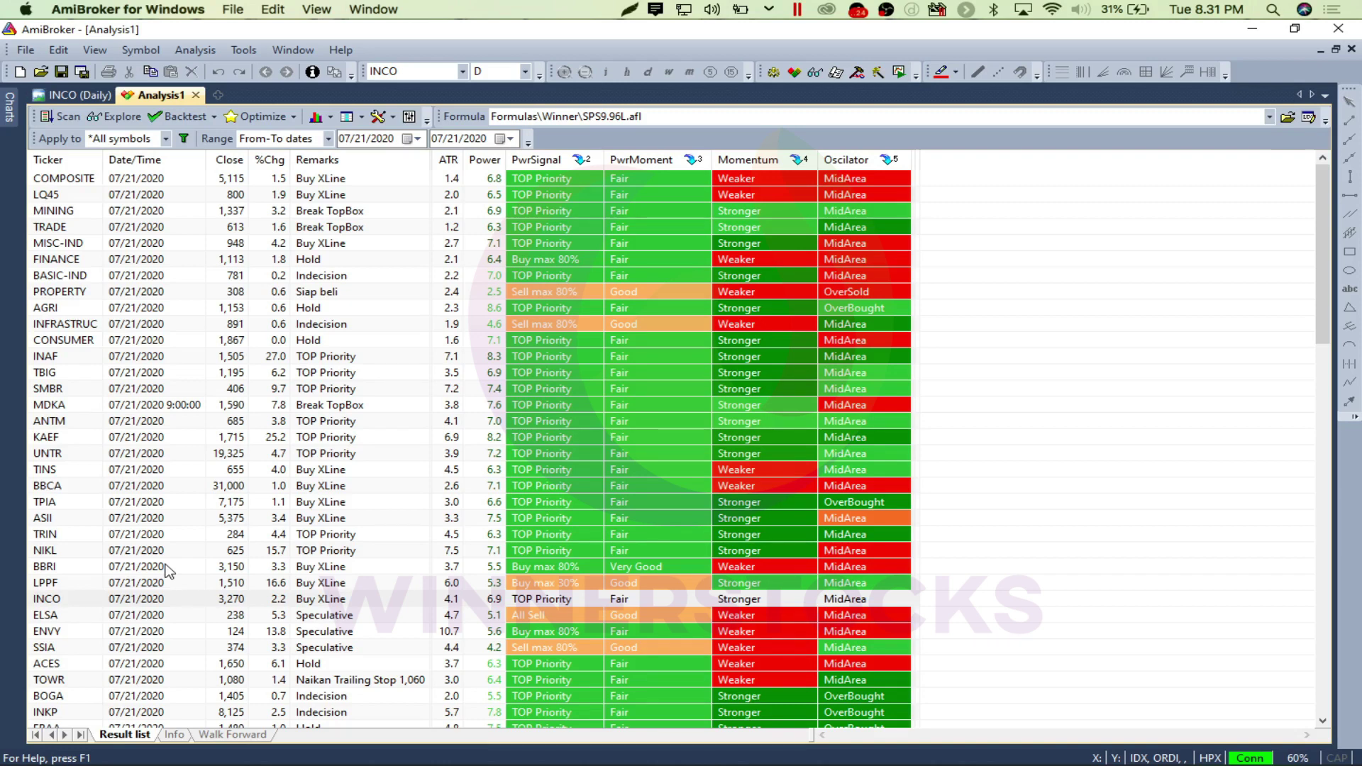
pyautogui.click(66, 181)
pyautogui.doubleClick(66, 181)
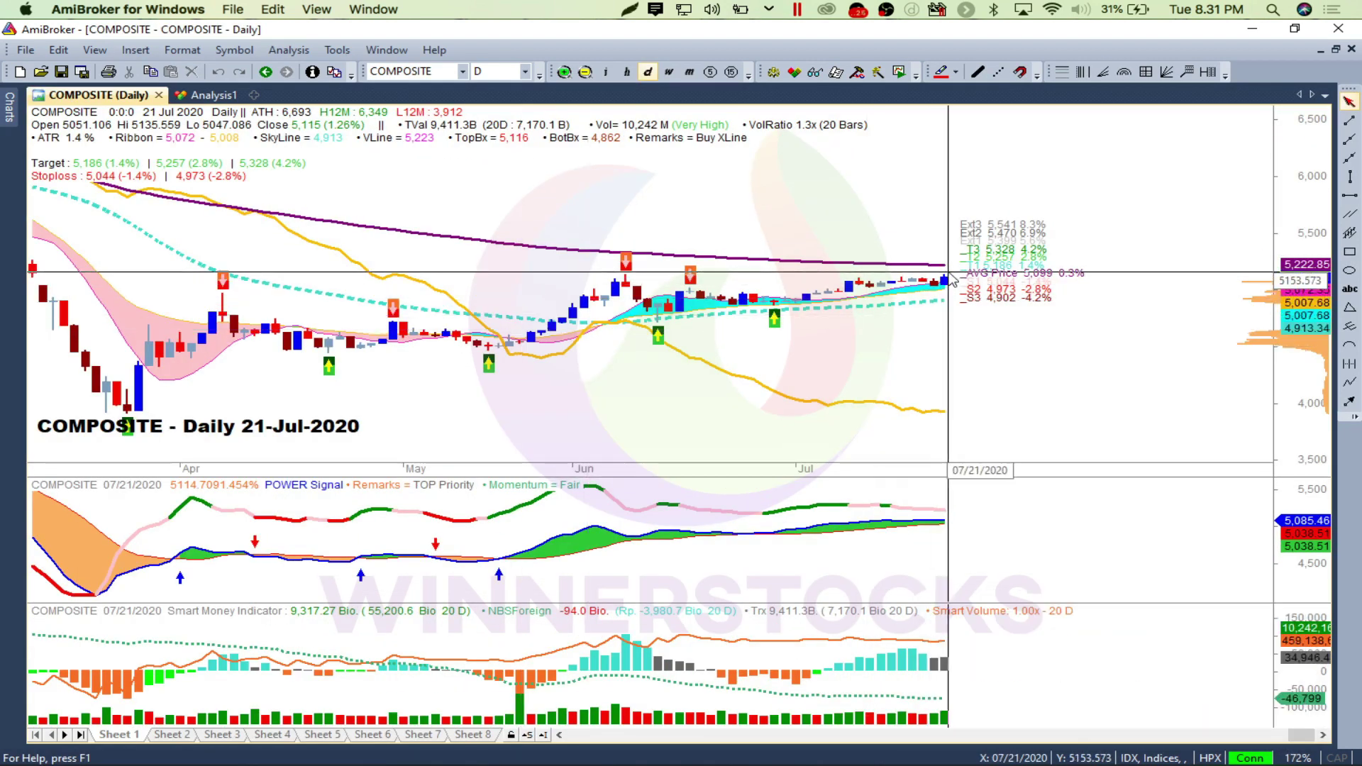
pyautogui.moveTo(952, 266)
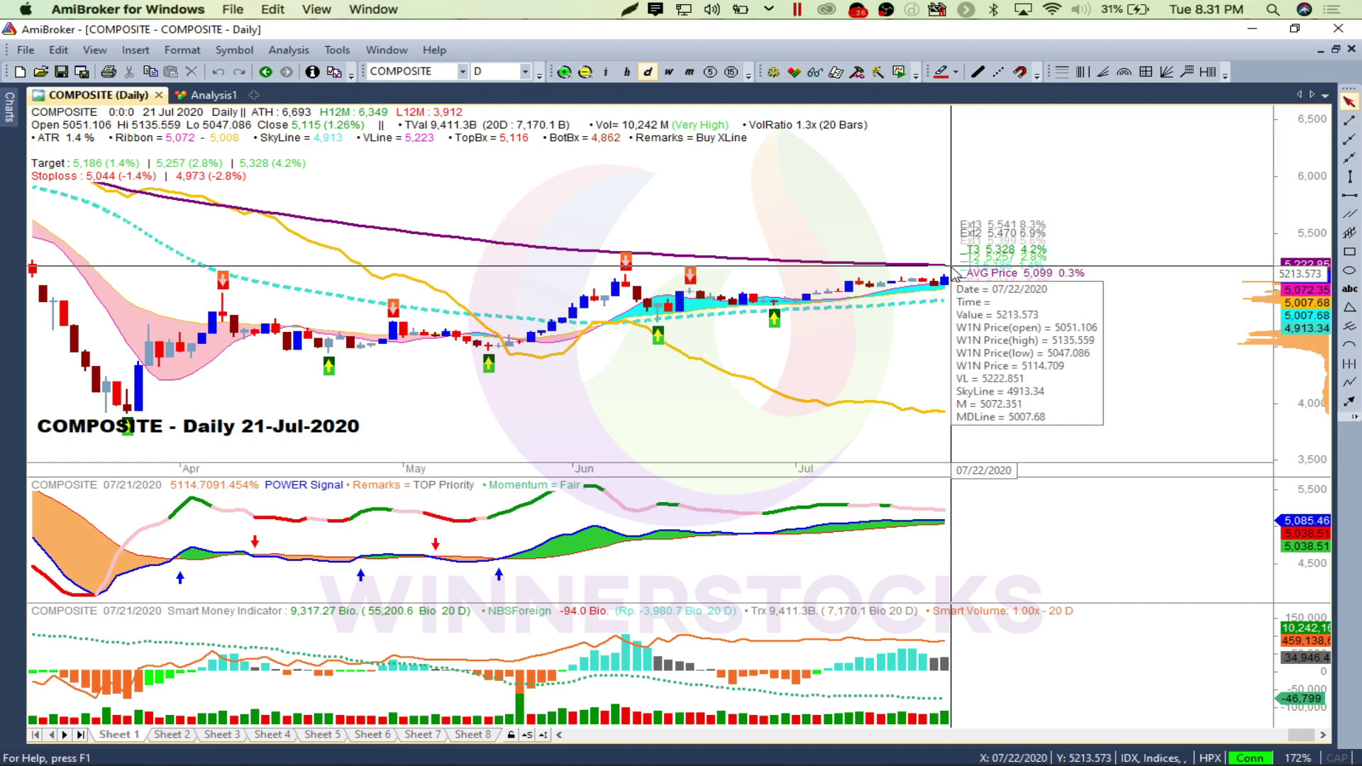